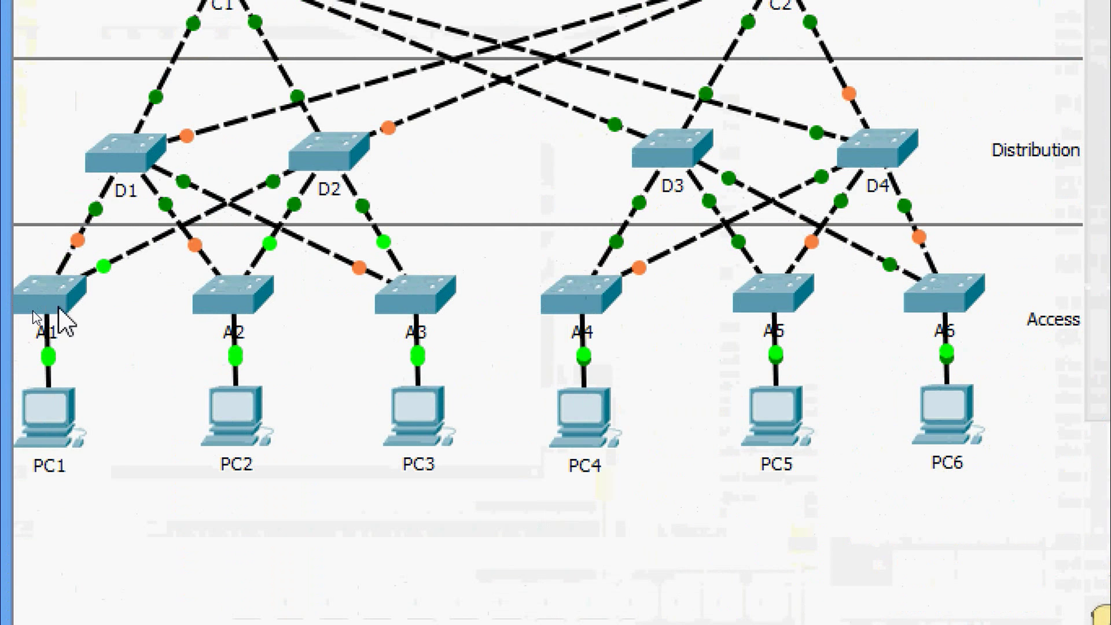
- Switch the network to Simulation mode and close the Simulation Panel so the whole topology can be seen
mouse_move(48, 455)
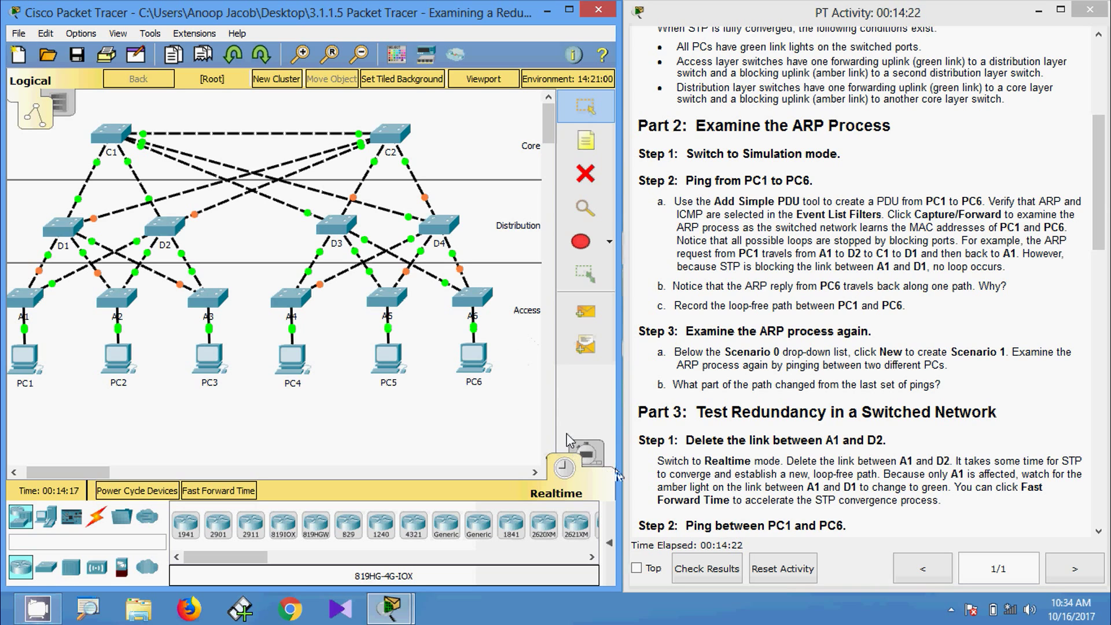
click(587, 459)
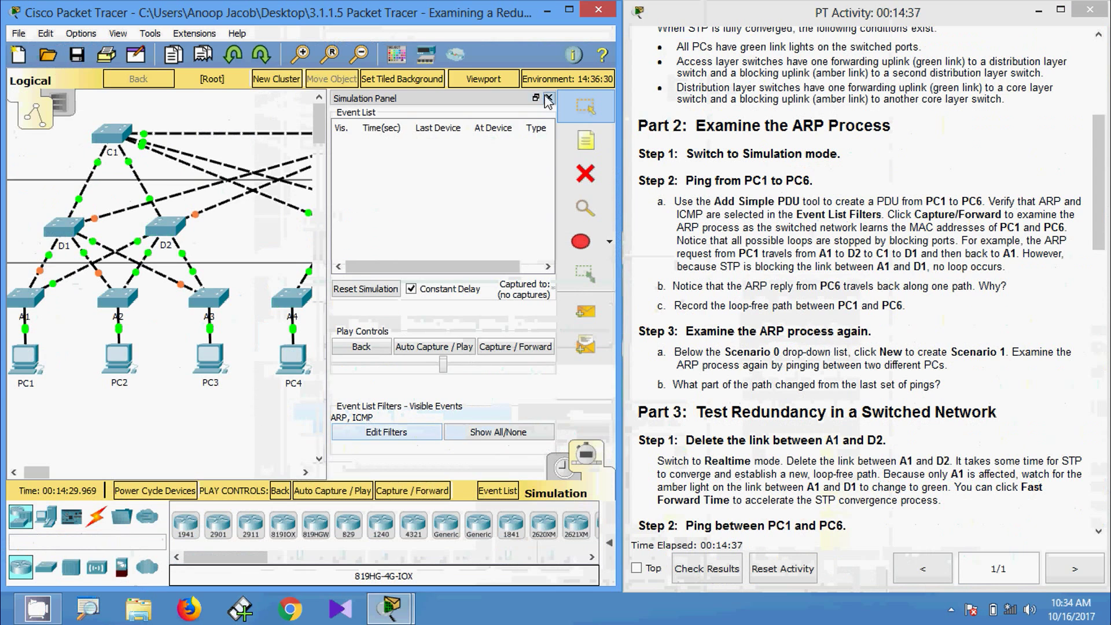
click(546, 104)
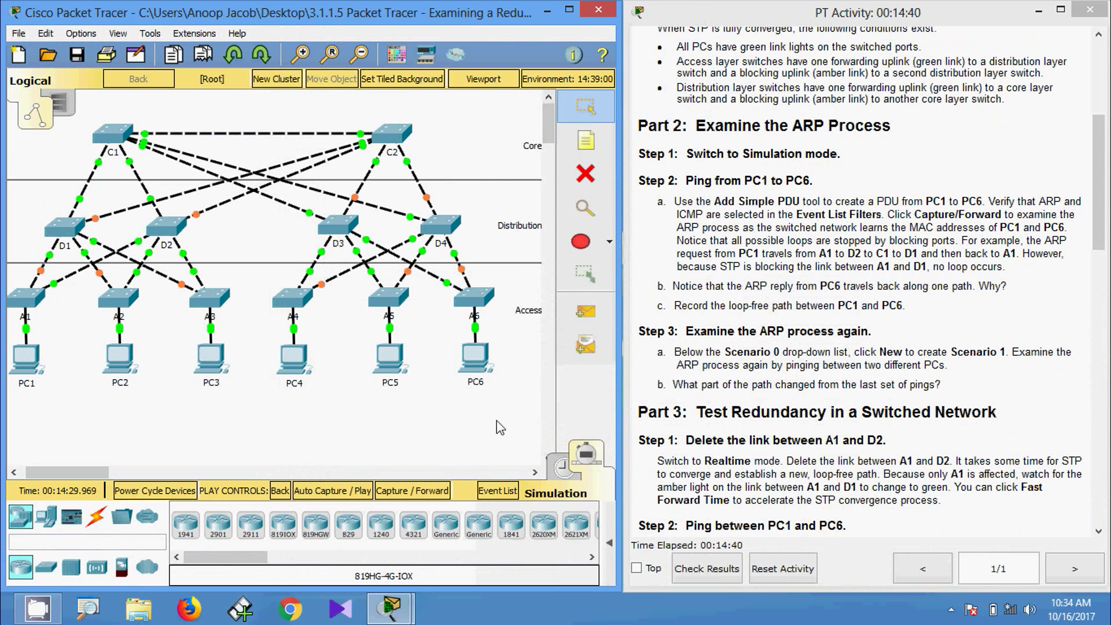
- Add a simple PDU with PC1 as the source and PC6 as the destination
click(585, 320)
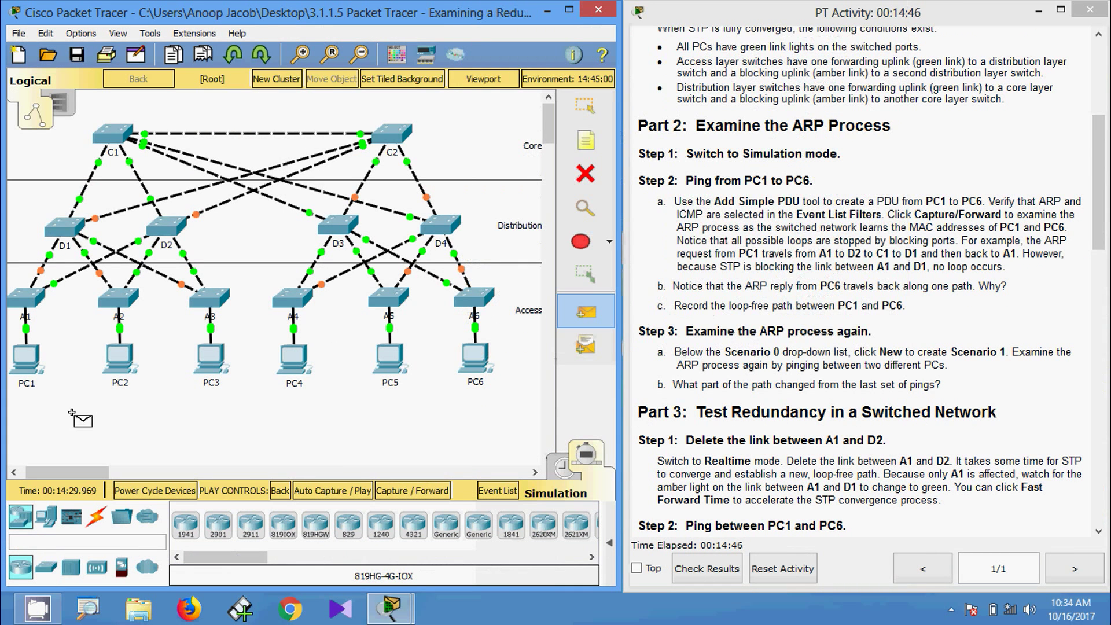
click(35, 370)
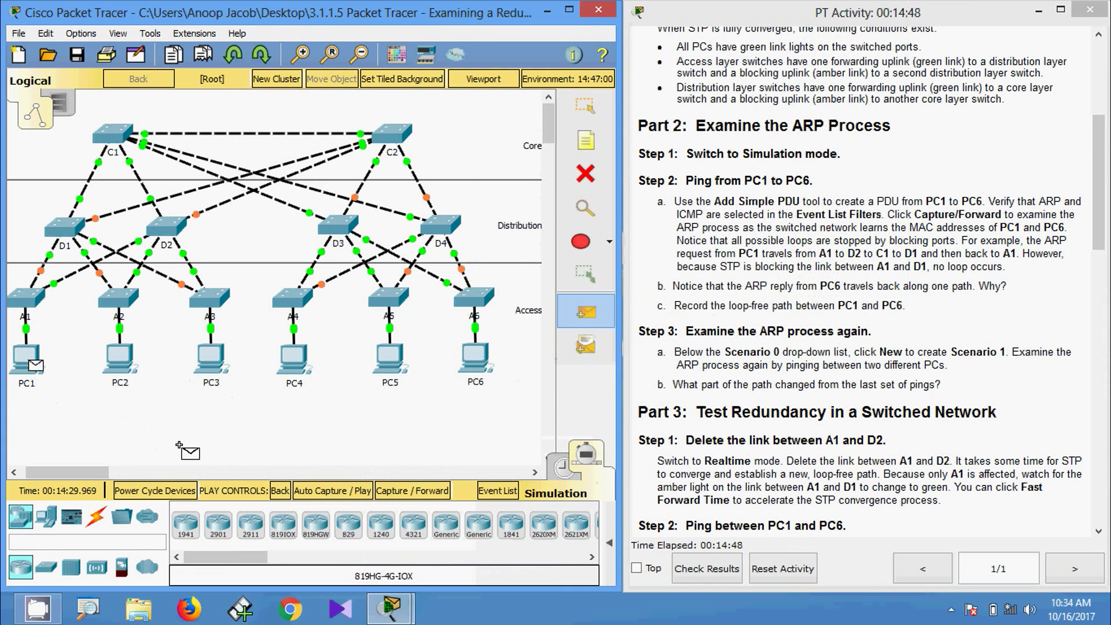
click(476, 359)
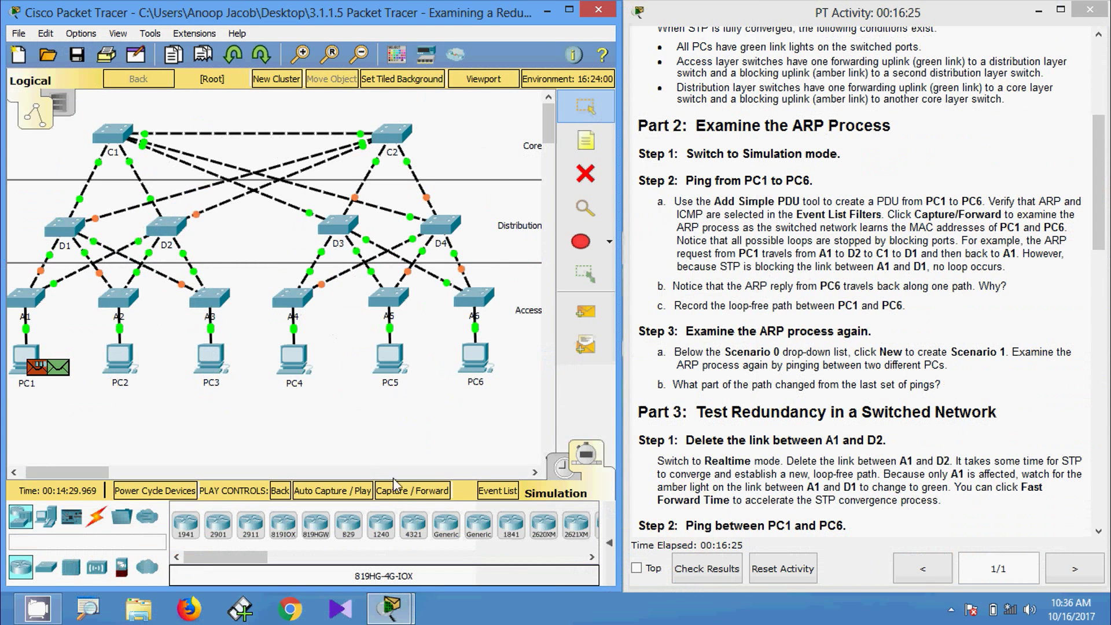
- Advance the simulation event by event to follow the ARP request from PC1 through the switches until it reaches PC6
click(412, 492)
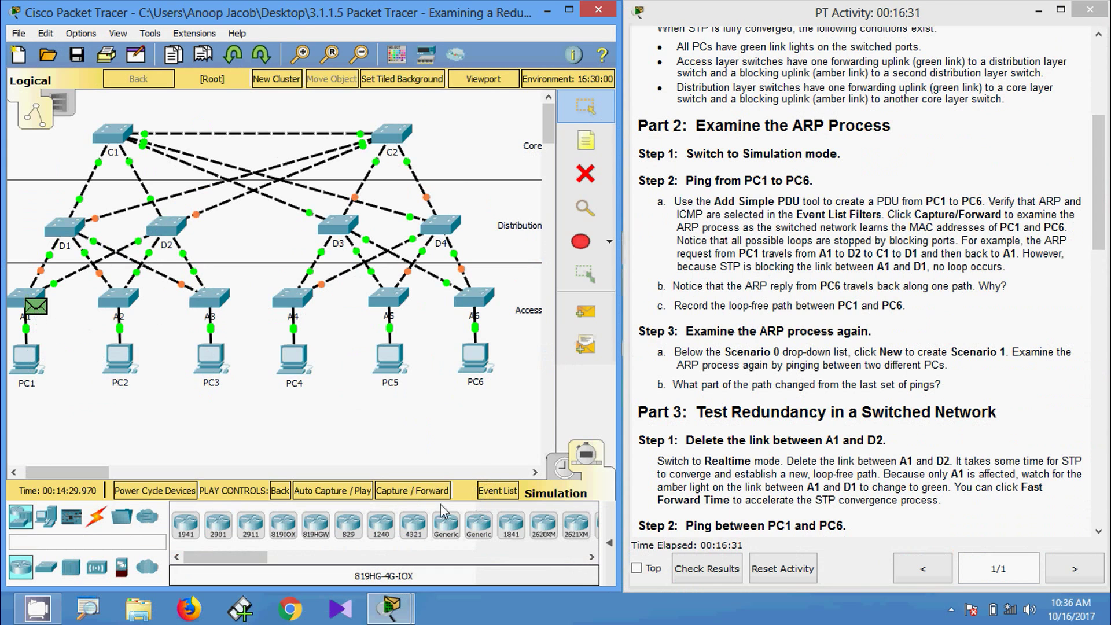
click(419, 494)
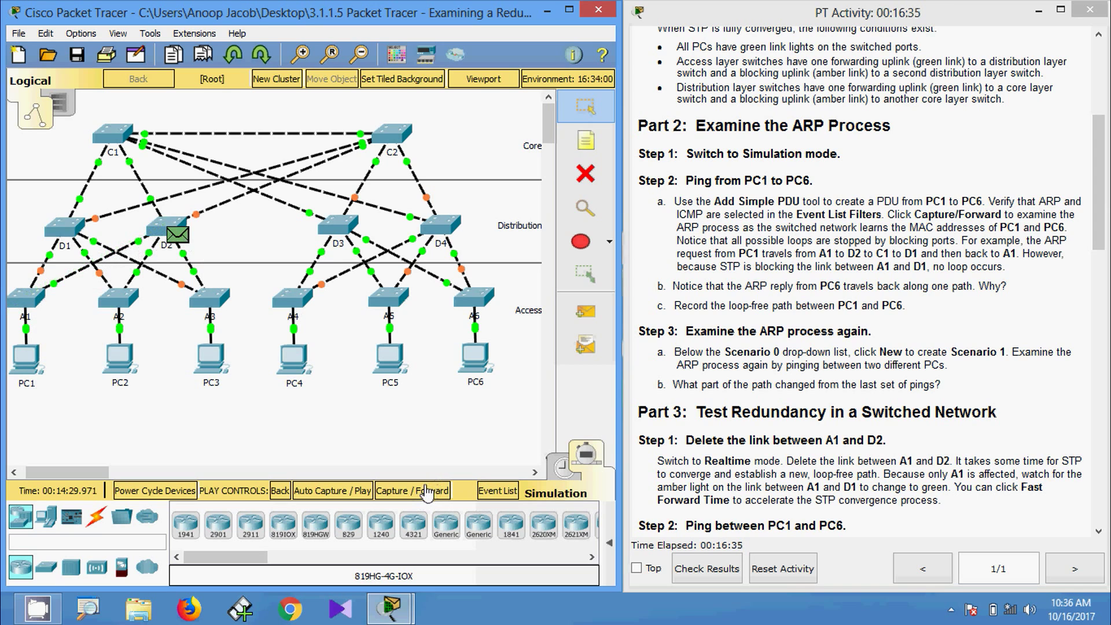
click(427, 494)
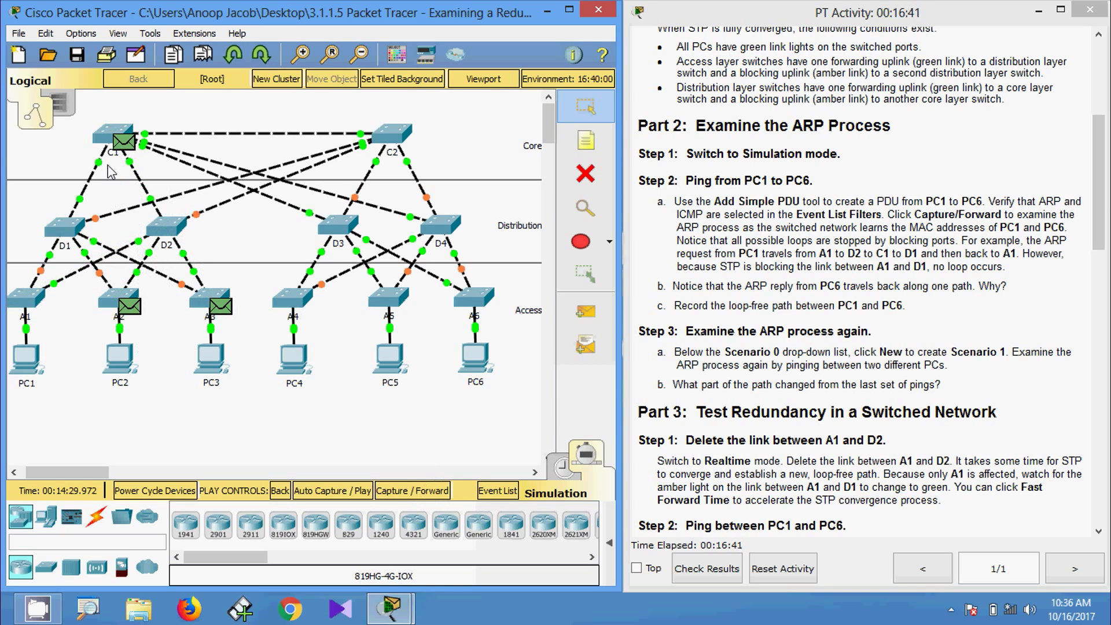
click(401, 492)
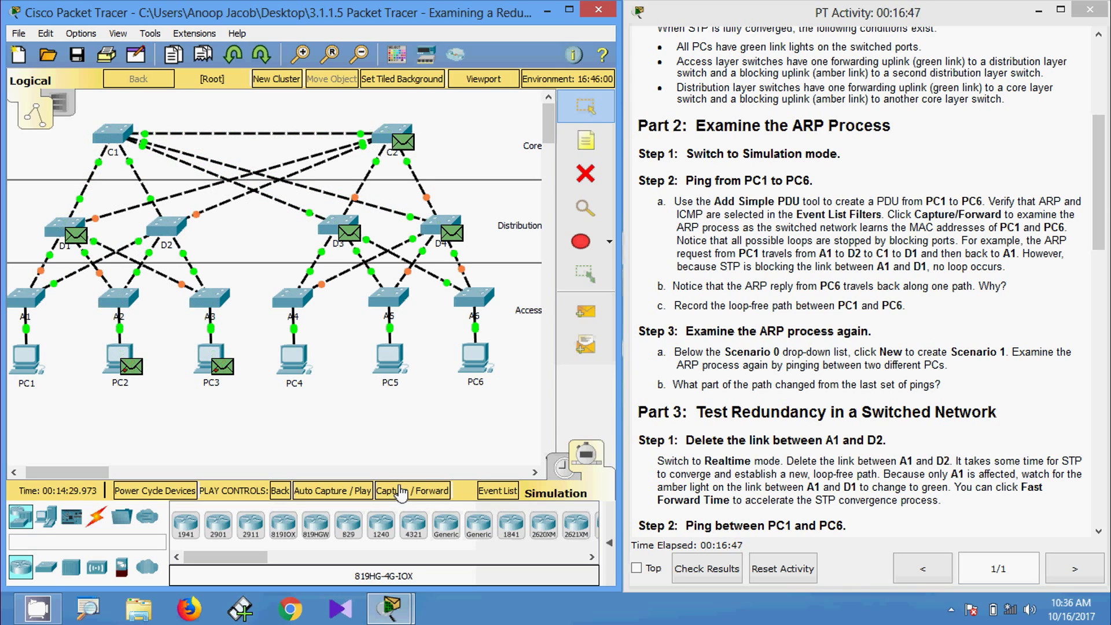
click(401, 492)
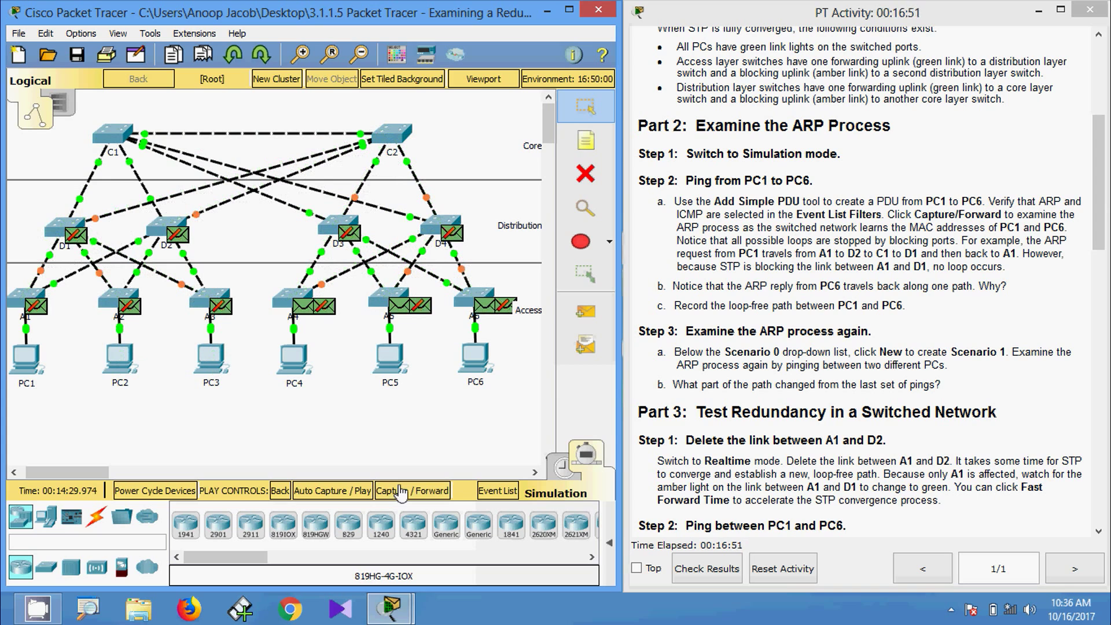
click(401, 491)
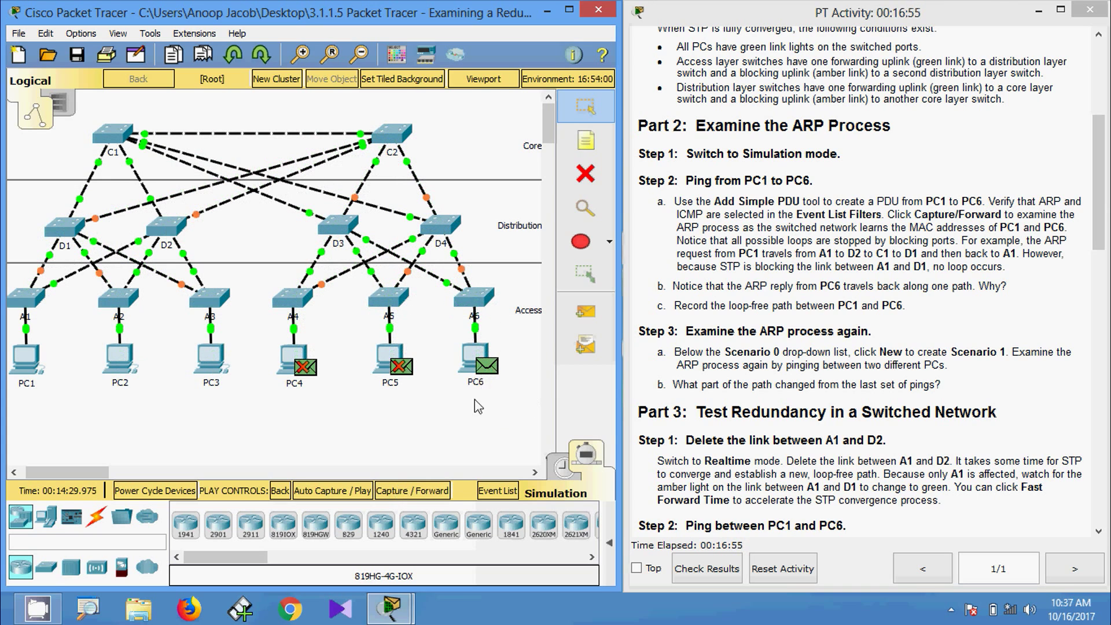
- Advance the simulation event by event to trace the ARP reply from PC6 back to PC1
click(416, 492)
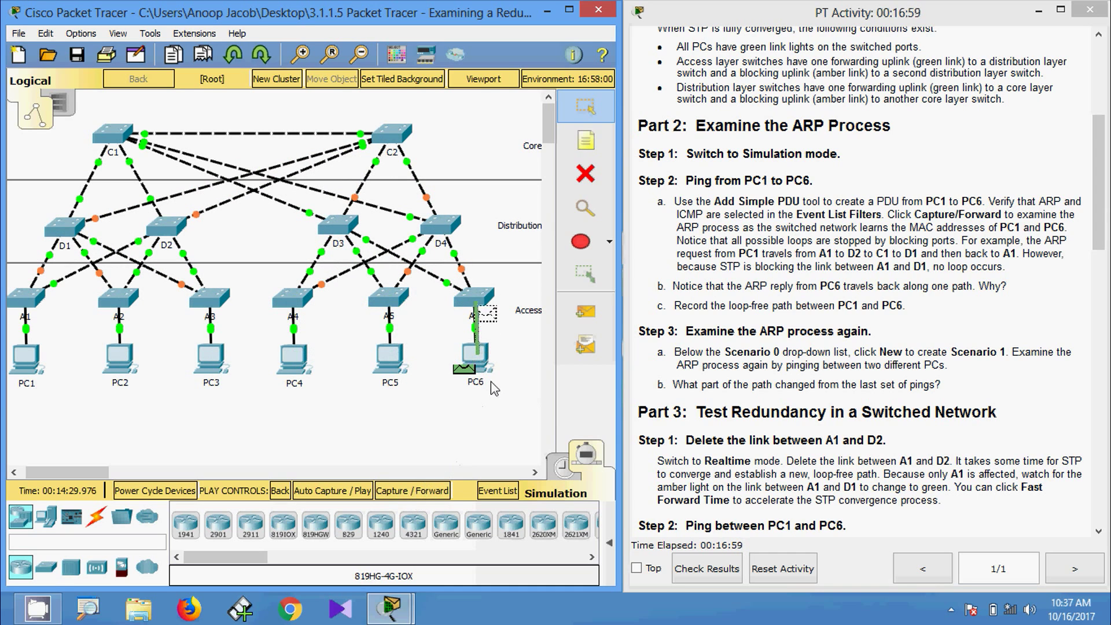
mouse_move(485, 311)
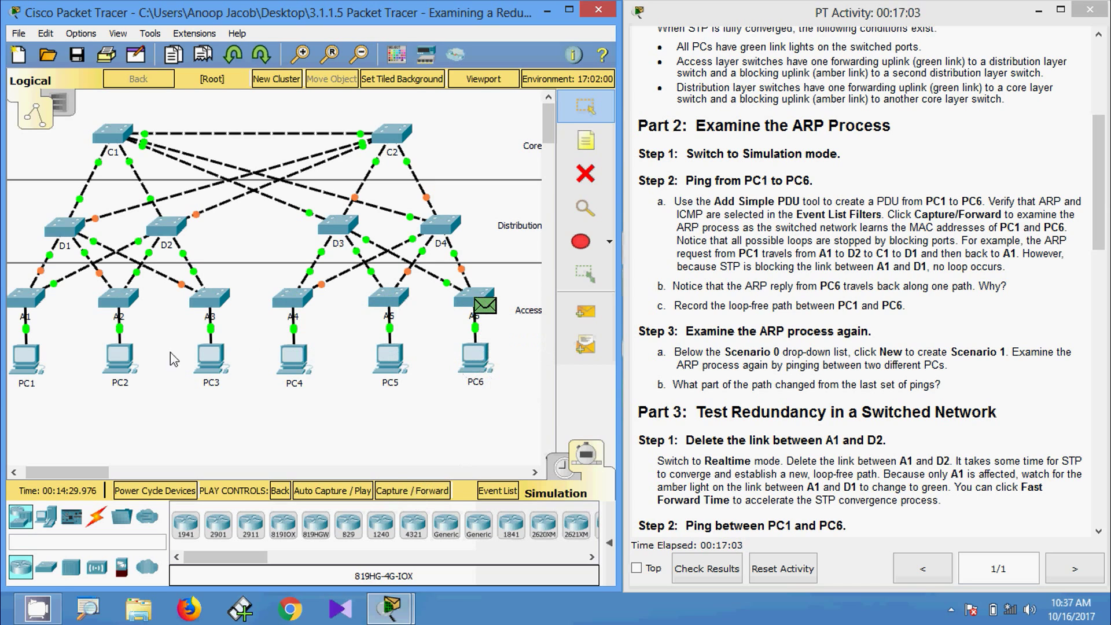
click(416, 491)
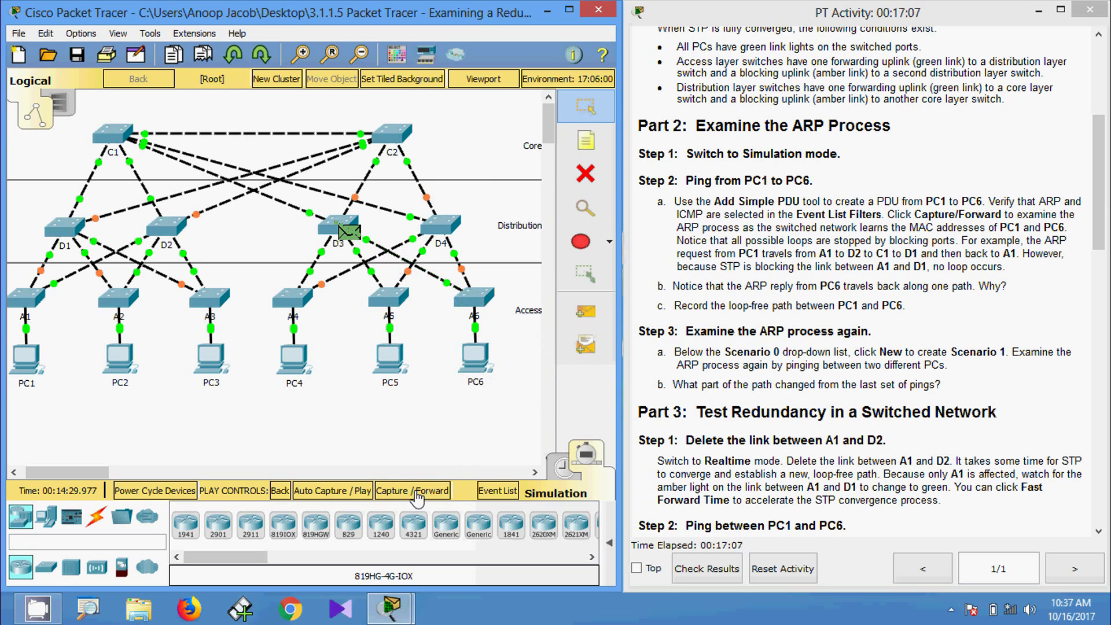
click(417, 492)
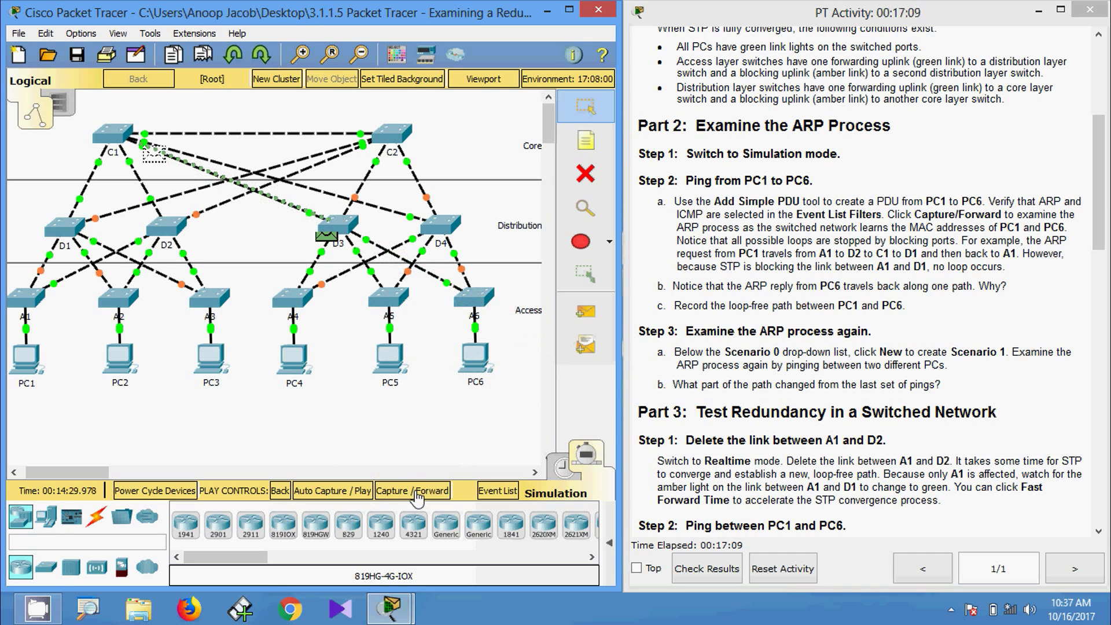
click(417, 492)
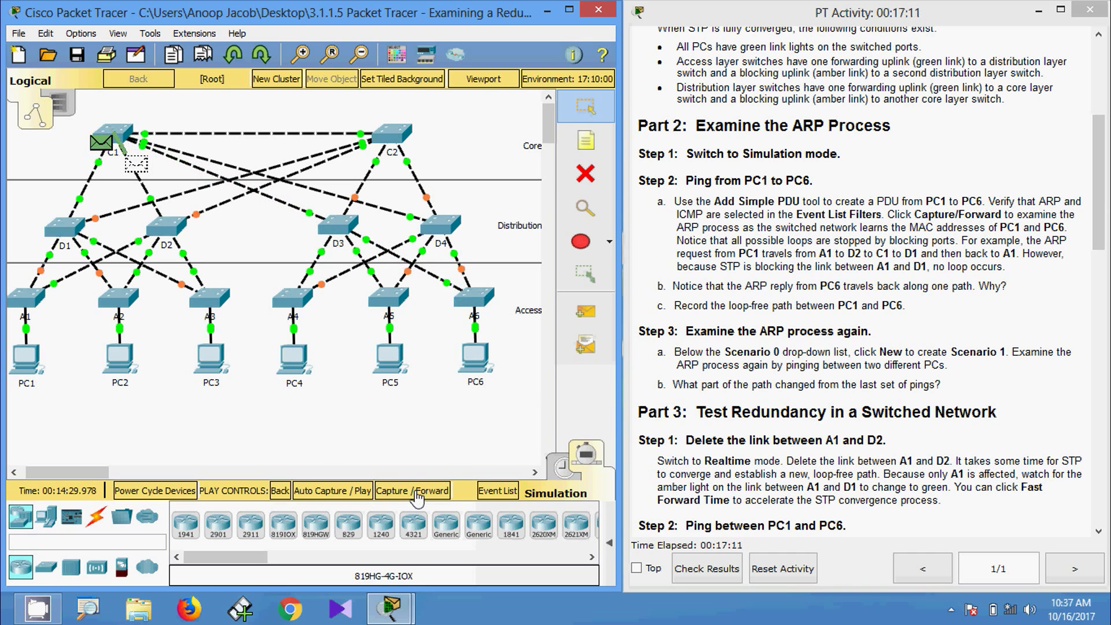
click(417, 492)
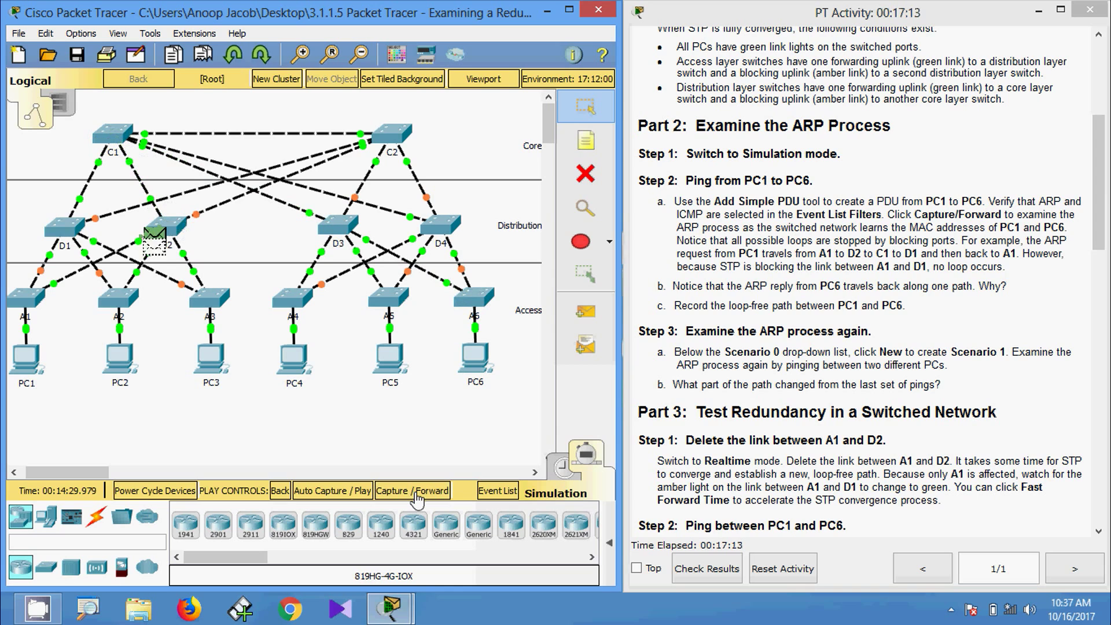
click(417, 493)
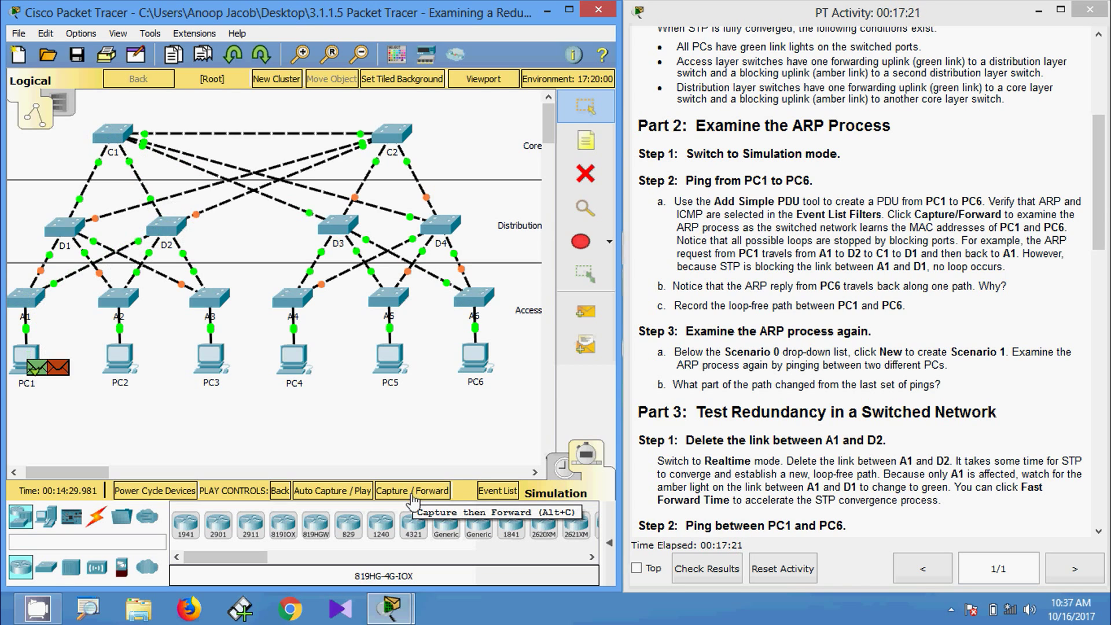
- Advance the simulation event by event to send the ICMP ping packet from PC1 to PC6
click(413, 494)
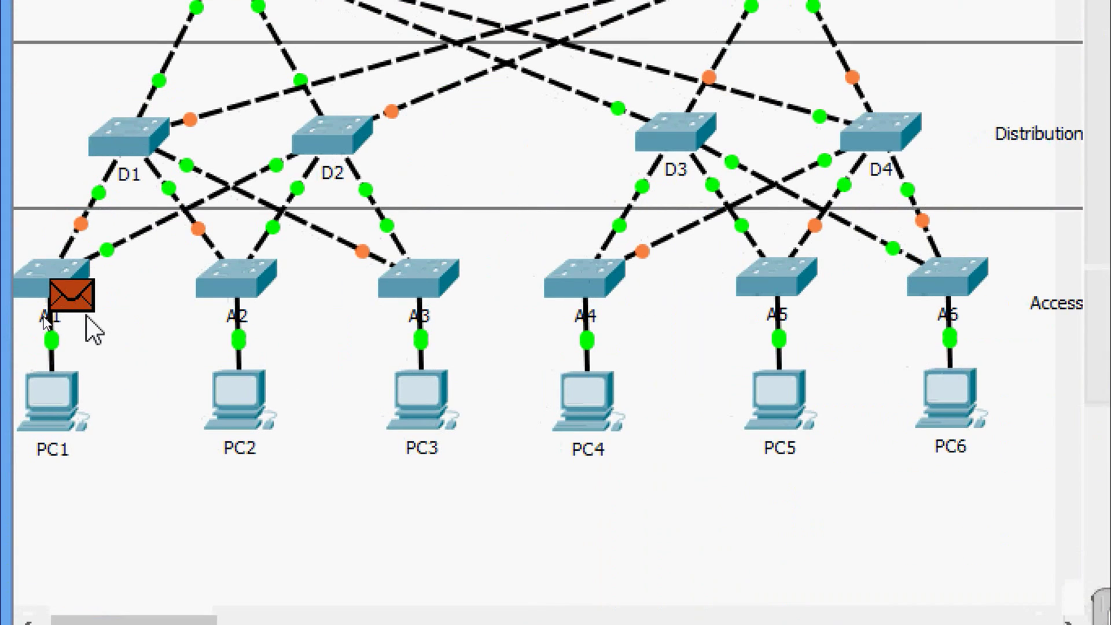
mouse_move(85, 302)
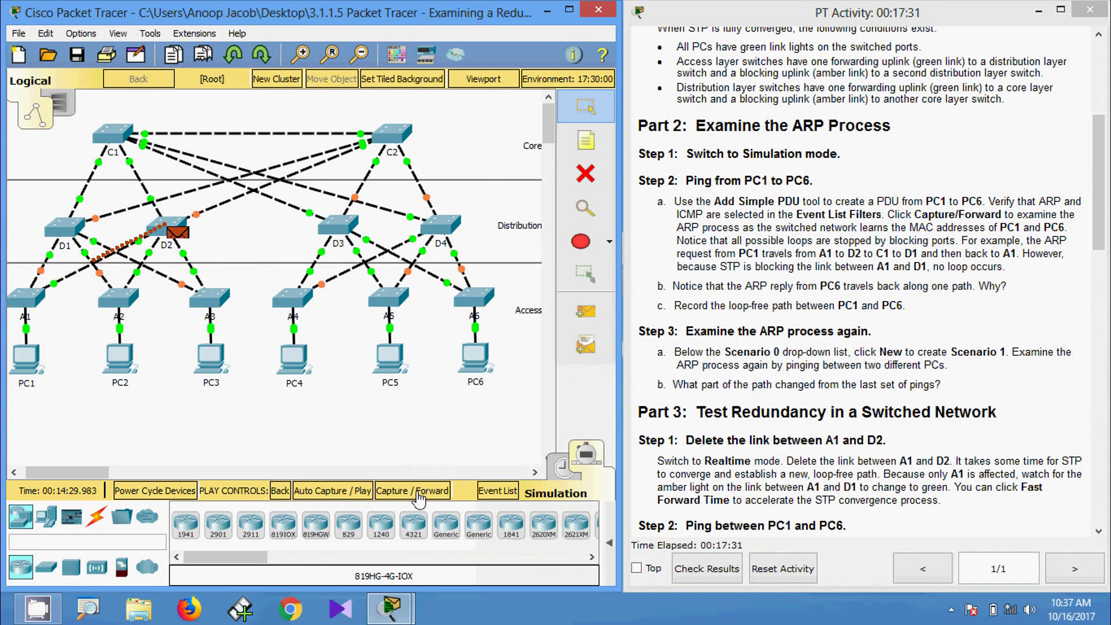
click(418, 499)
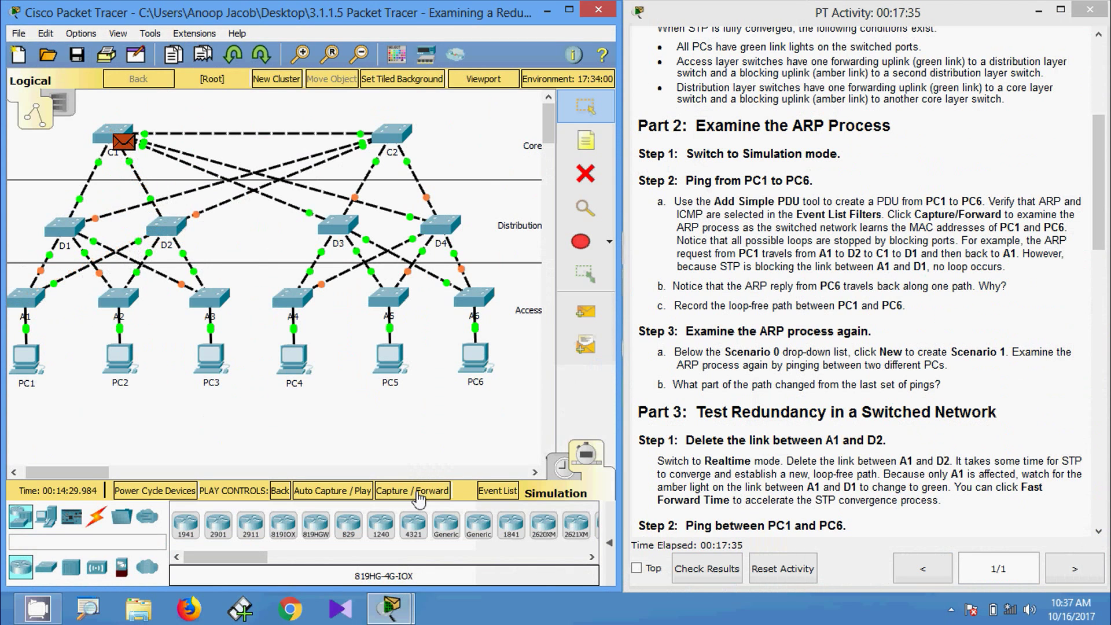
click(419, 499)
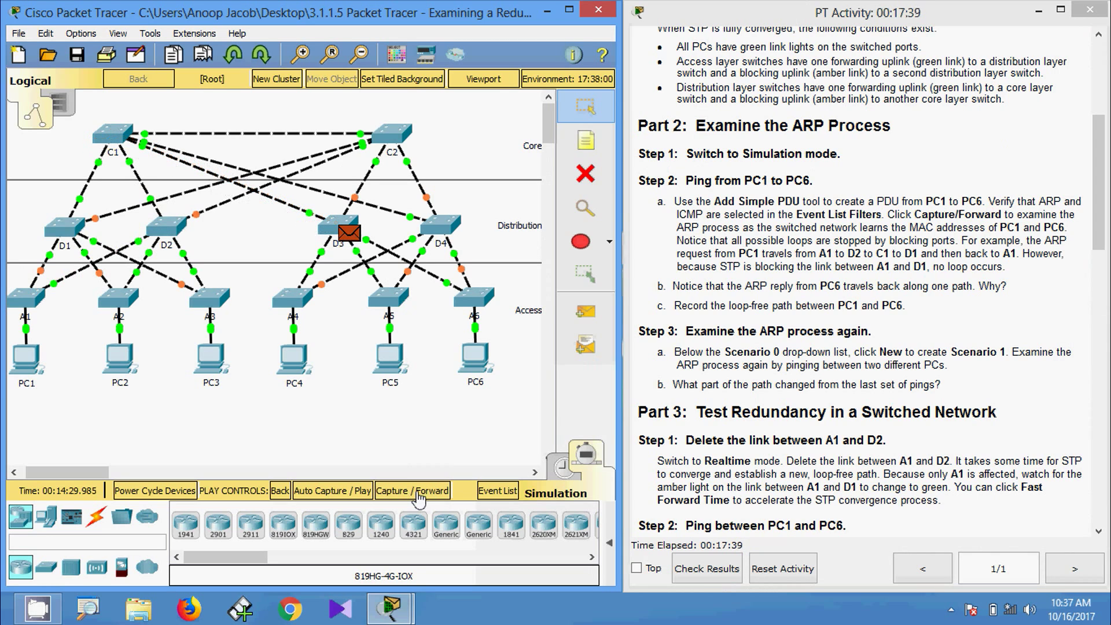
click(419, 499)
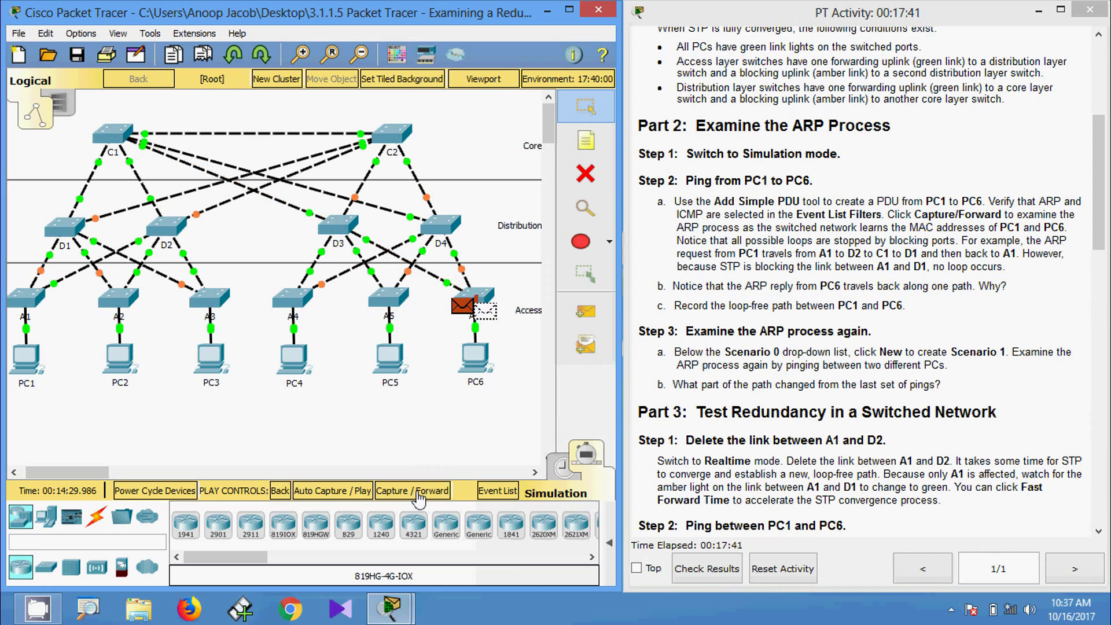
click(419, 499)
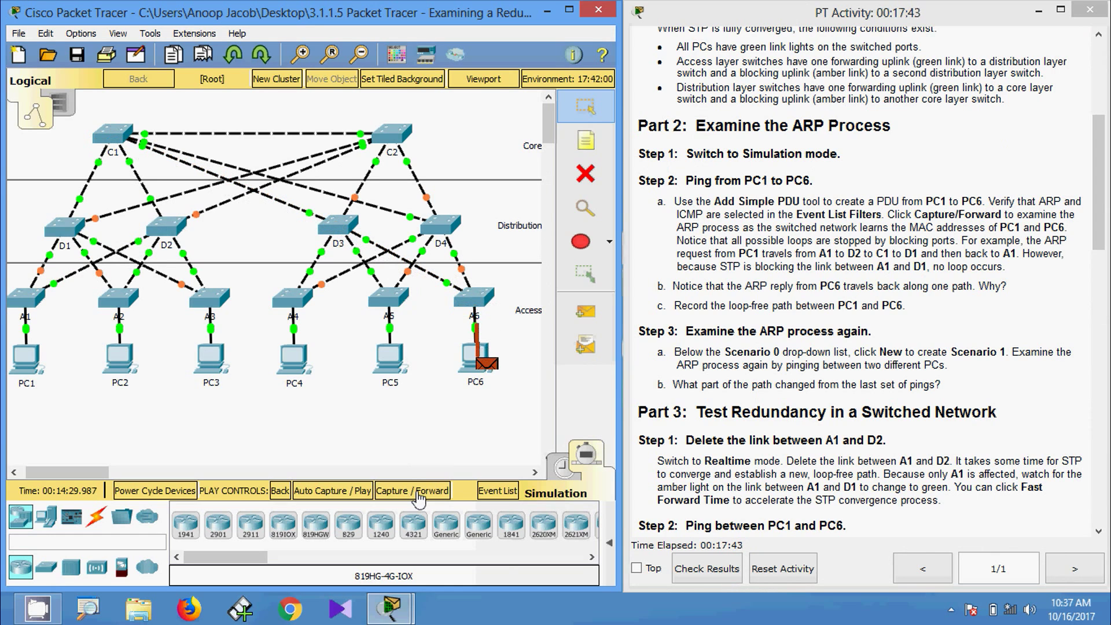
- Advance the simulation event by event until the ICMP reply from PC6 arrives back at PC1
click(419, 499)
click(419, 498)
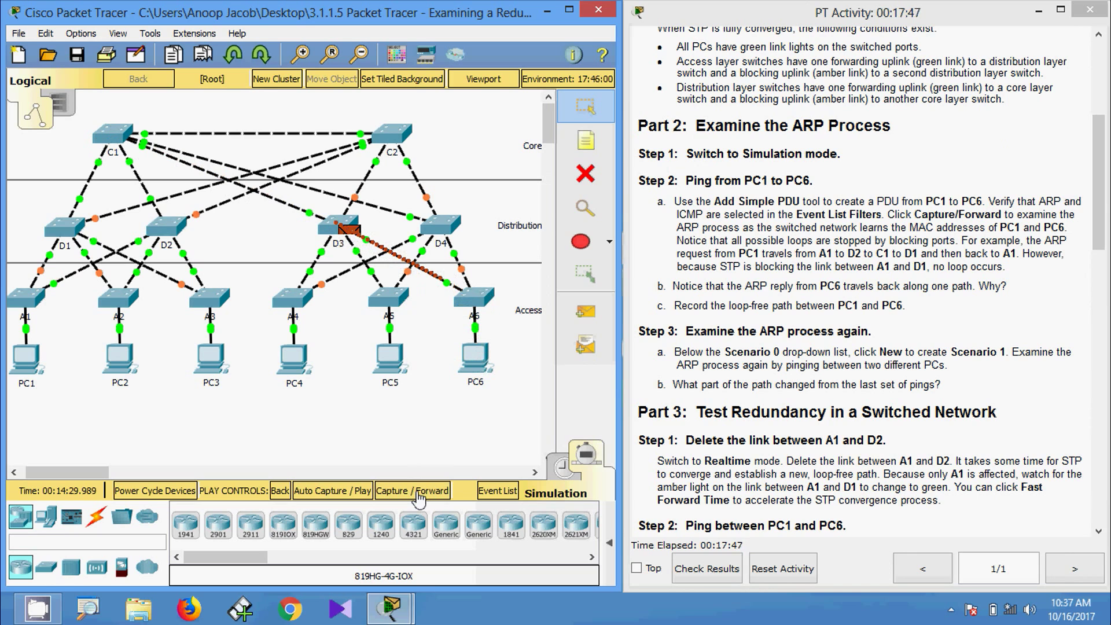
click(419, 499)
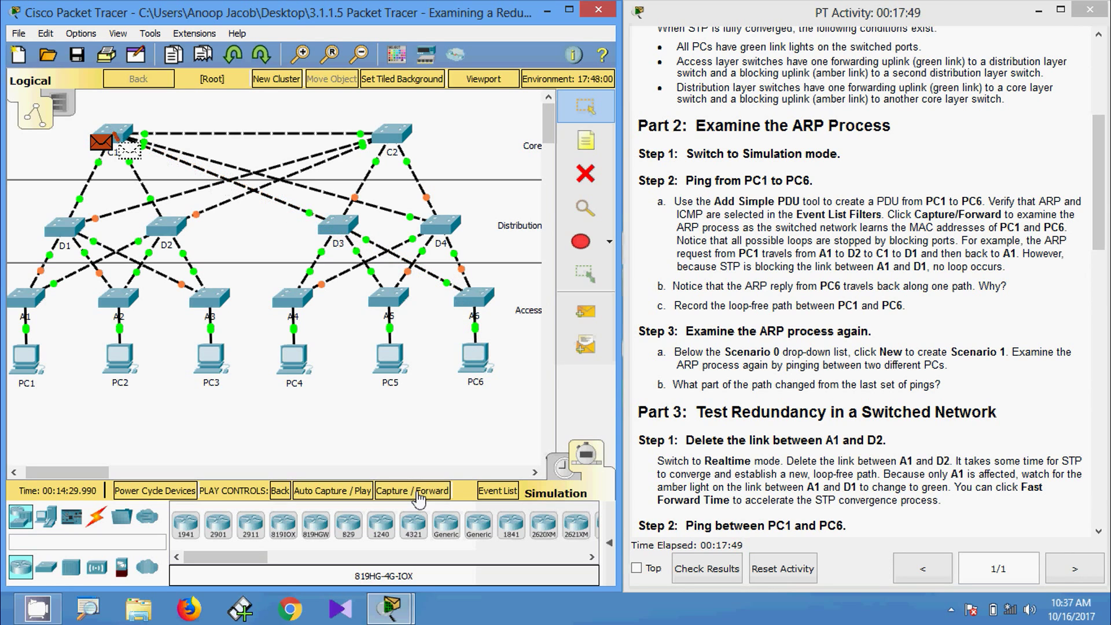
click(419, 499)
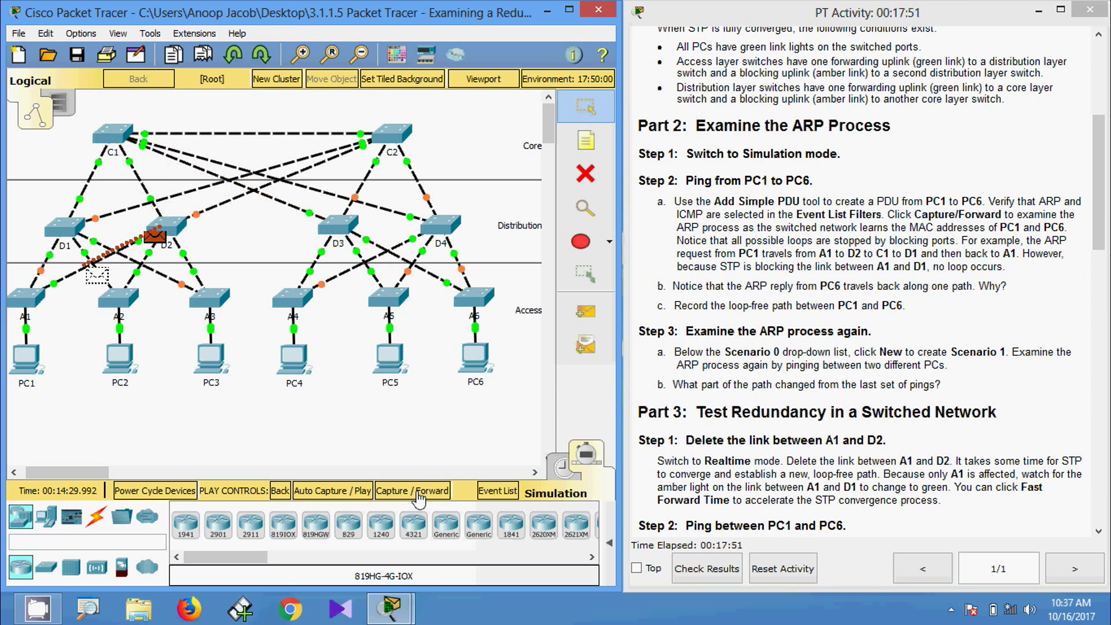
click(419, 499)
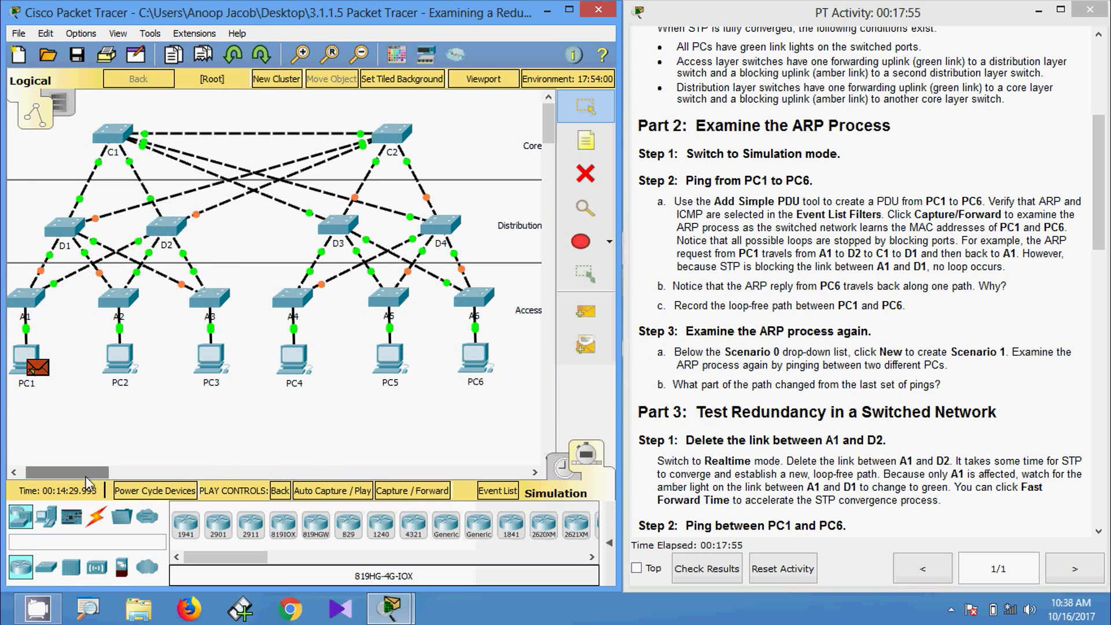
- Create a new PDU scenario in addition to Scenario 0 for another ping between different PCs
drag(46, 472, 41, 473)
mouse_move(52, 397)
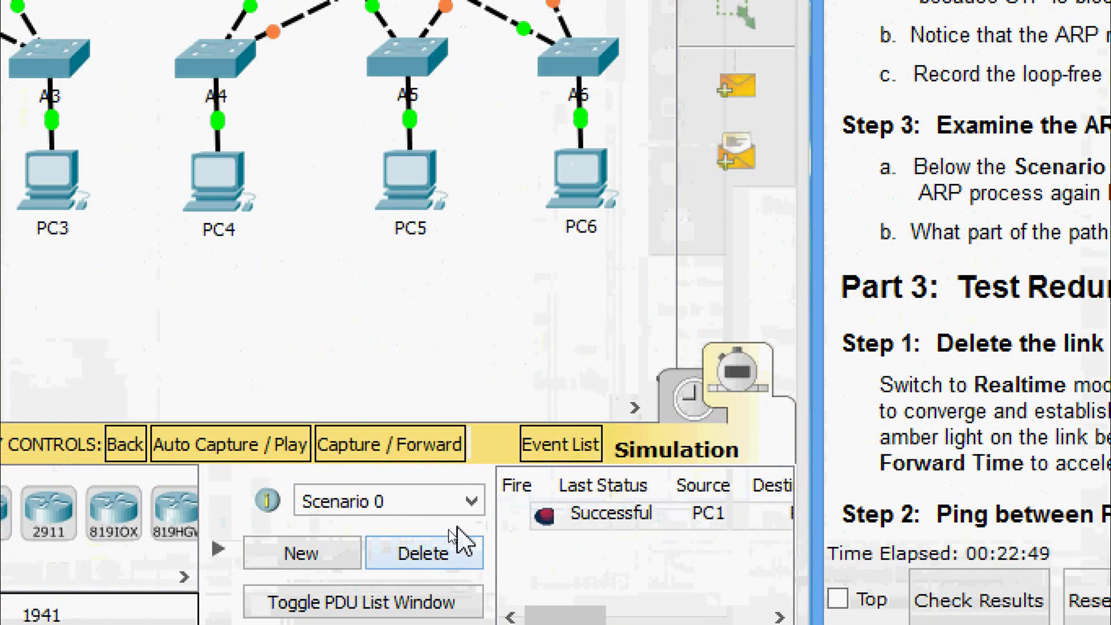
click(453, 519)
click(454, 525)
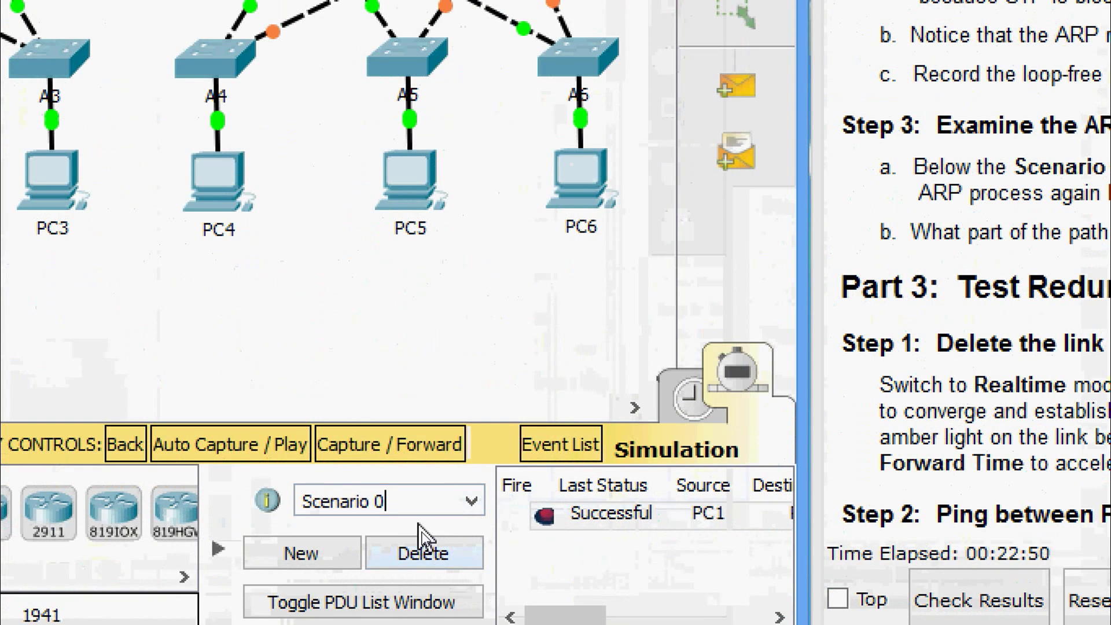
click(342, 551)
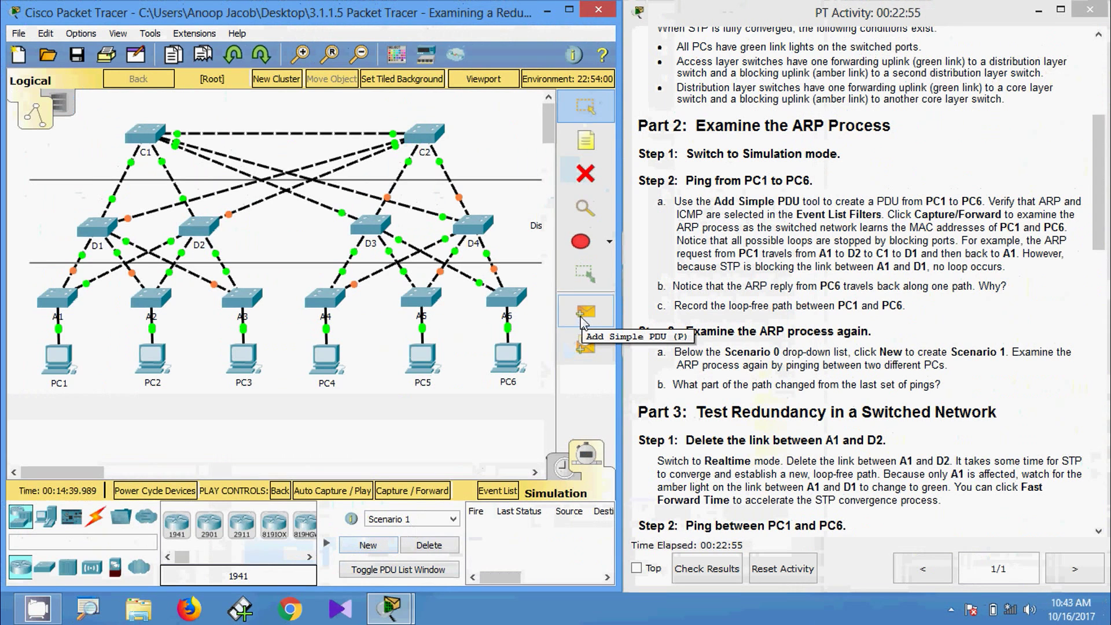
- Add a simple PDU with PC2 as the source and PC5 as the destination in the new scenario
click(582, 319)
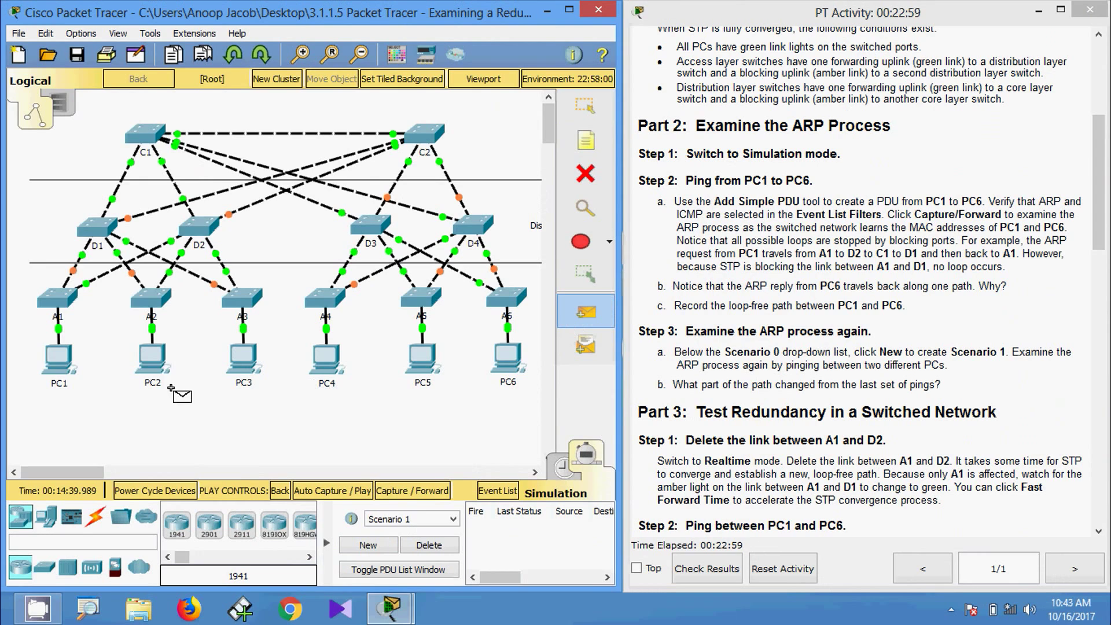
click(151, 352)
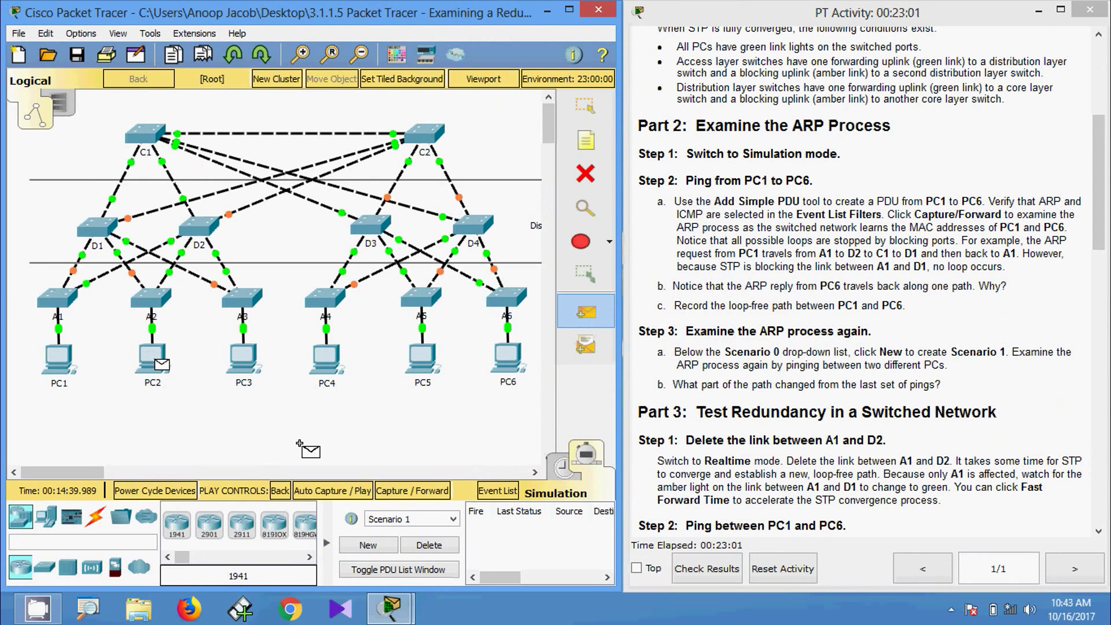
click(420, 362)
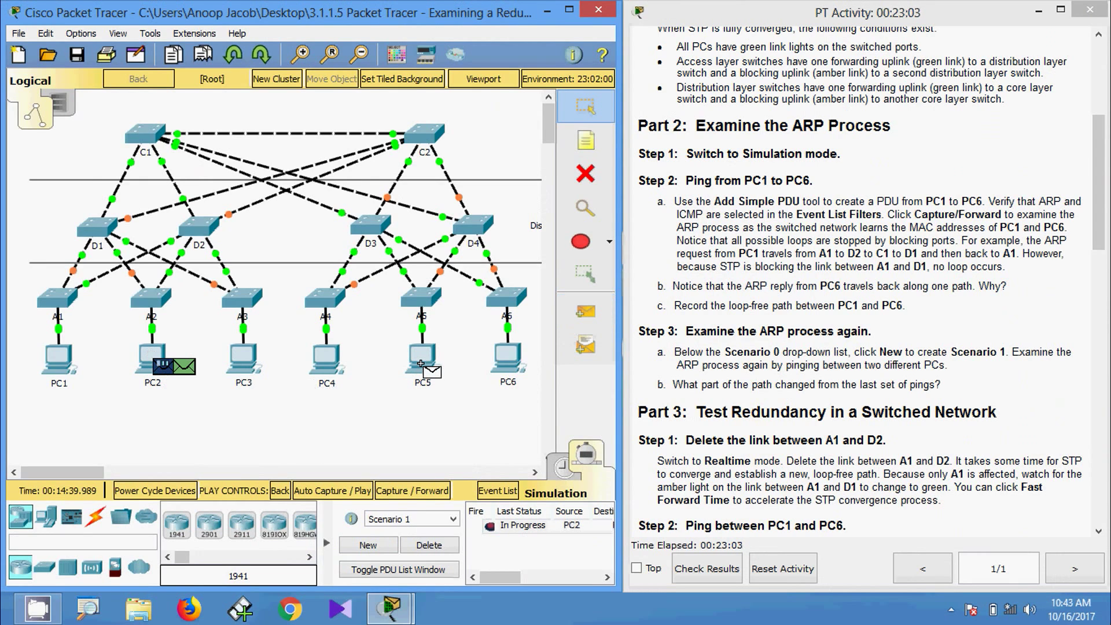
- Advance the simulation event by event until the ARP request from PC2 reaches PC5
click(410, 493)
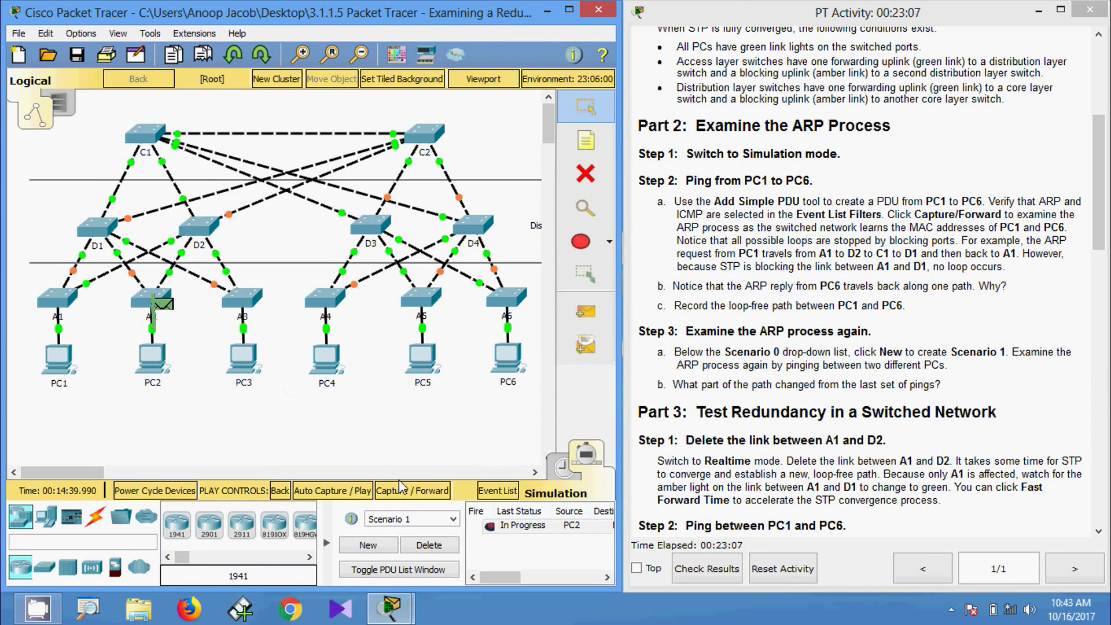
click(403, 493)
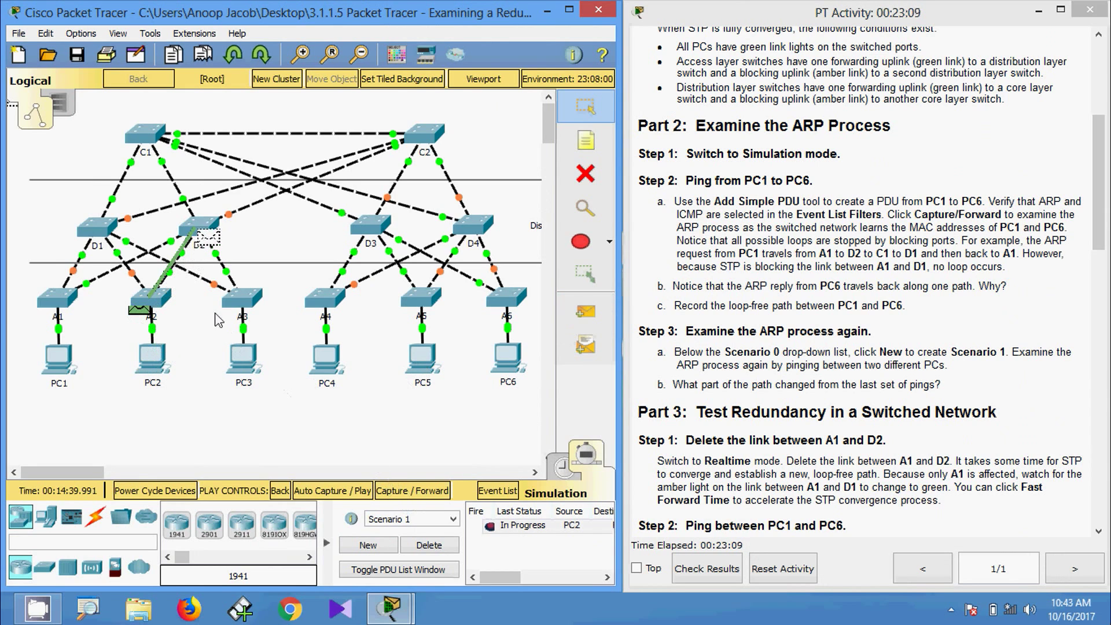
click(396, 493)
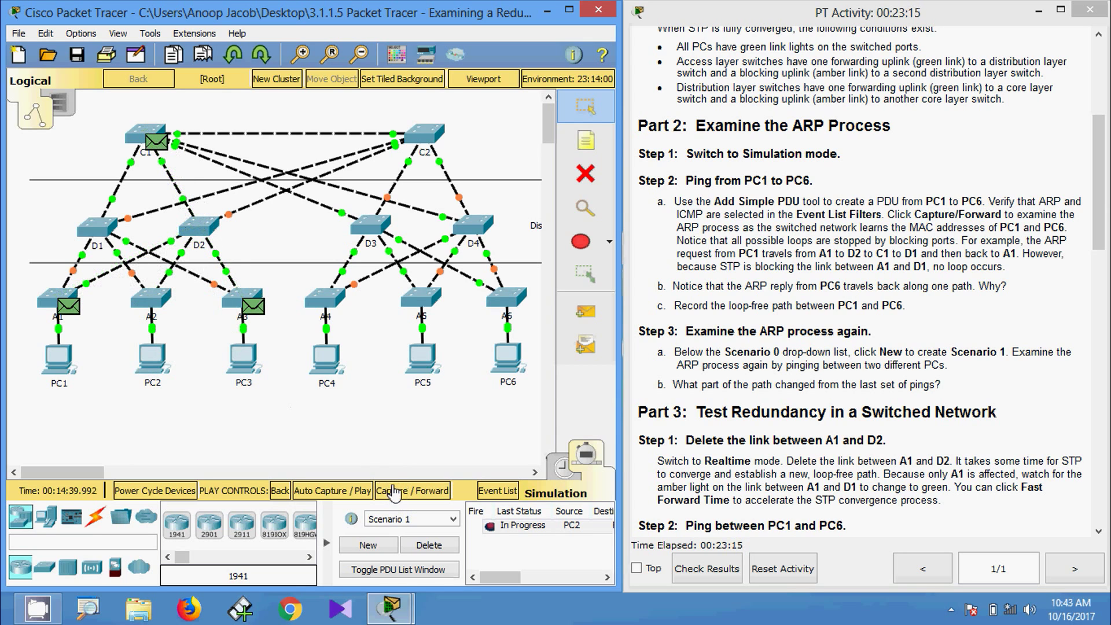
click(395, 493)
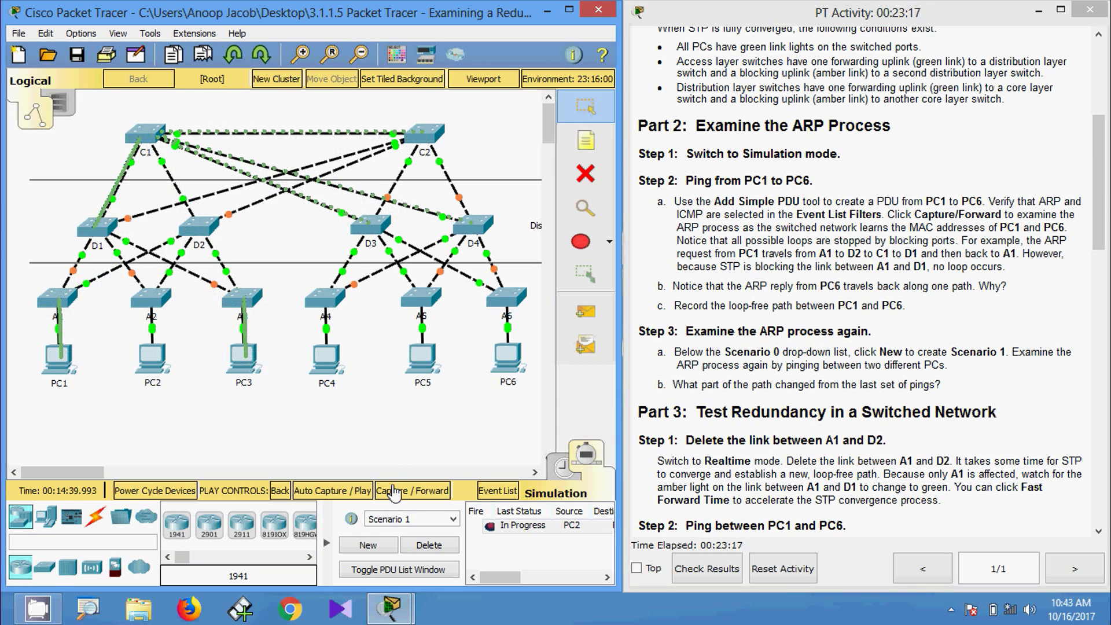
click(396, 493)
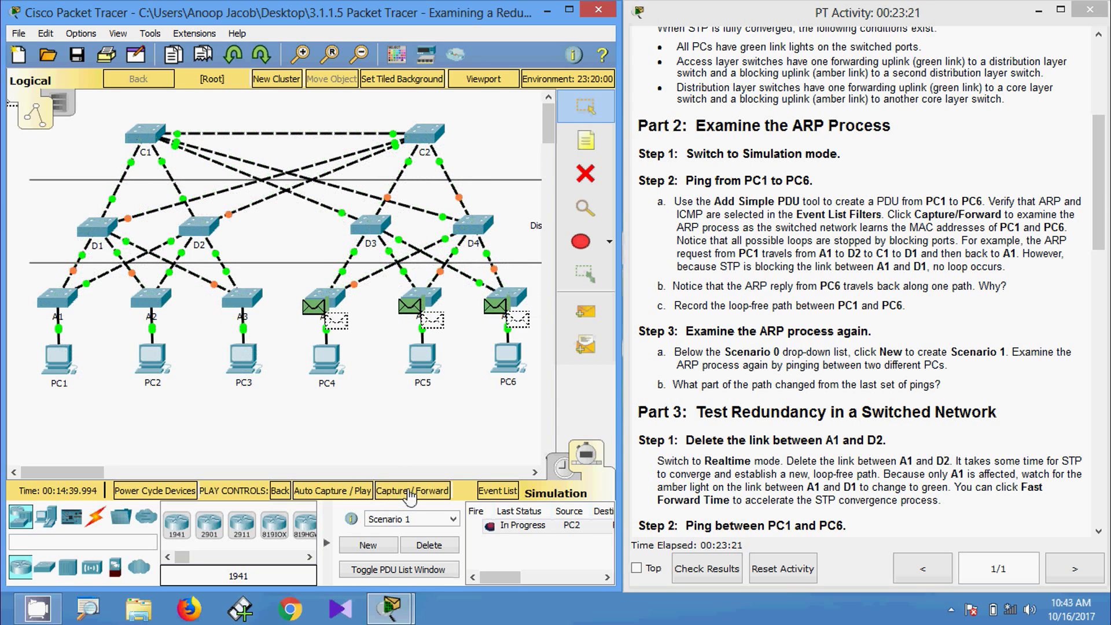
click(410, 493)
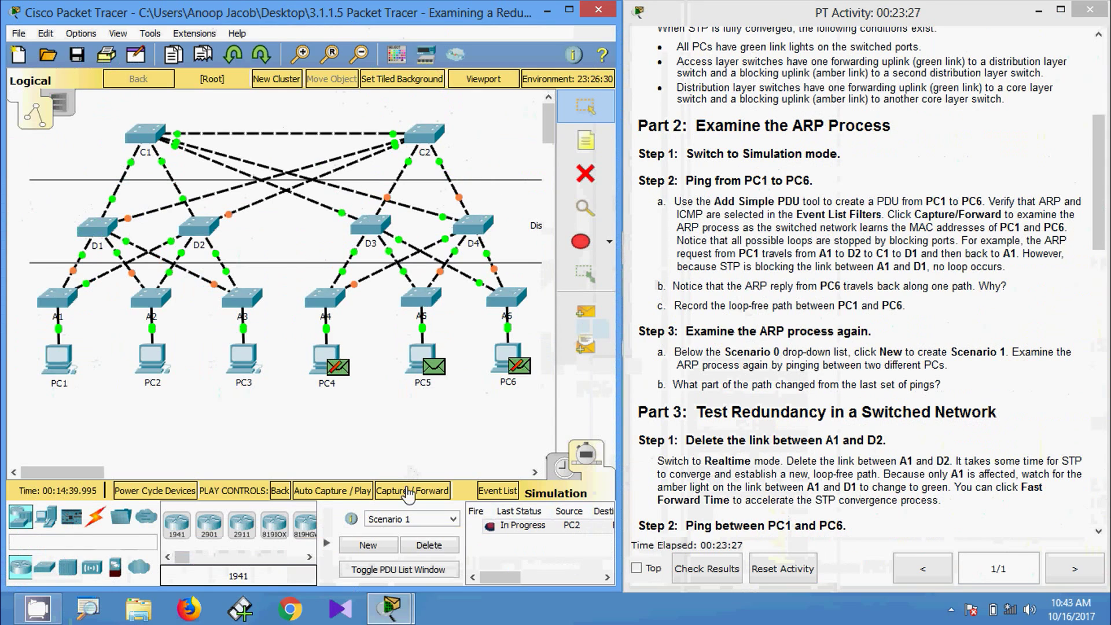
- Advance the simulation event by event until the ARP reply from PC5 arrives back at PC2
click(409, 493)
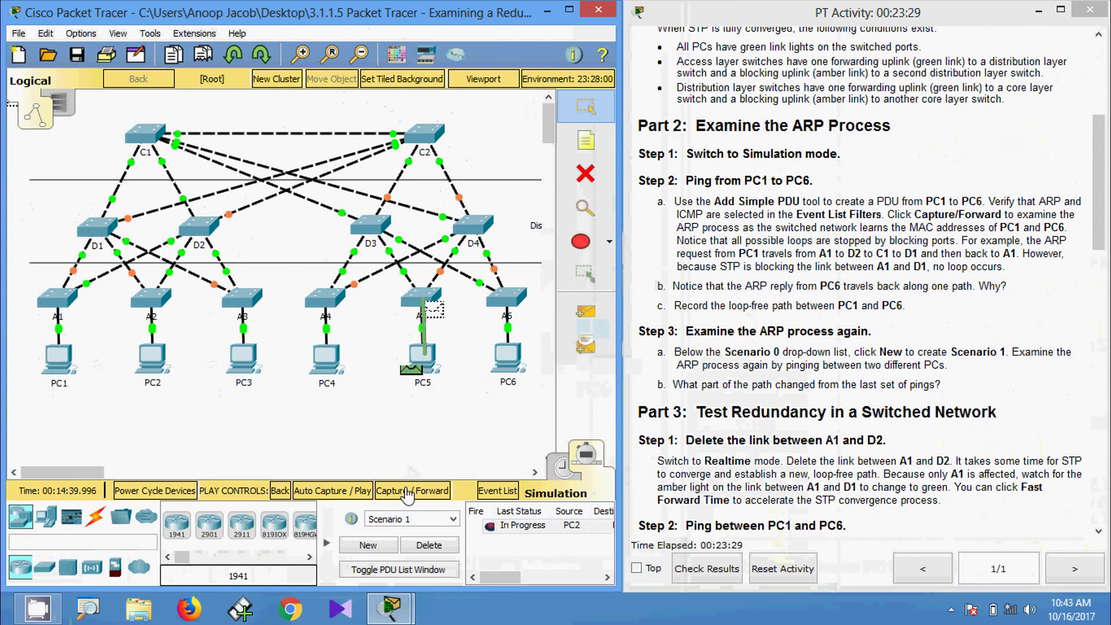
click(409, 493)
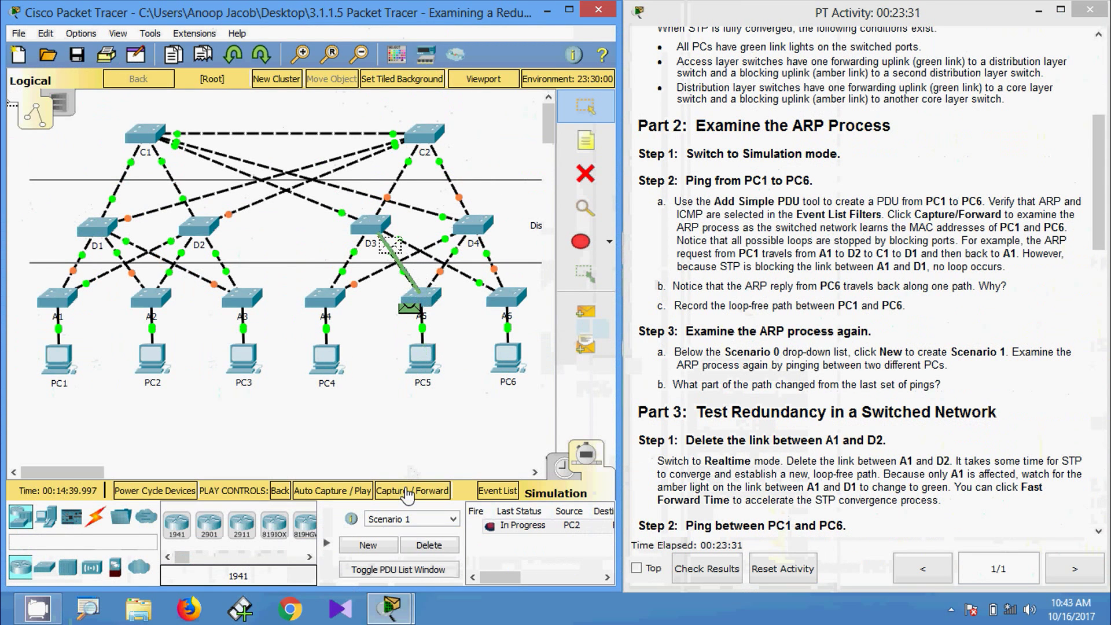
click(409, 493)
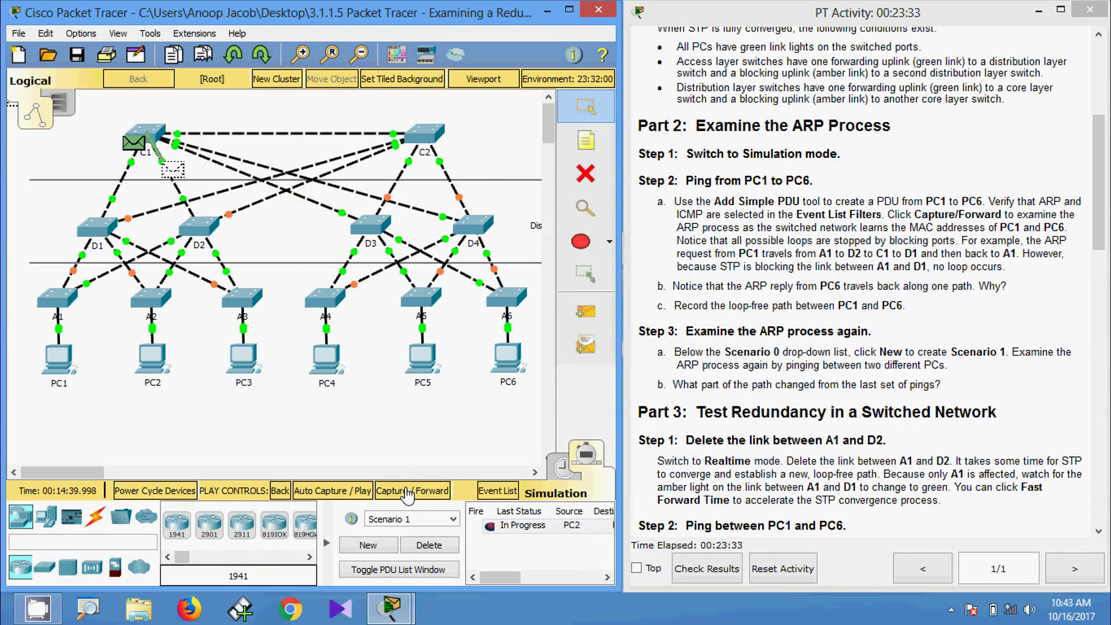
click(409, 493)
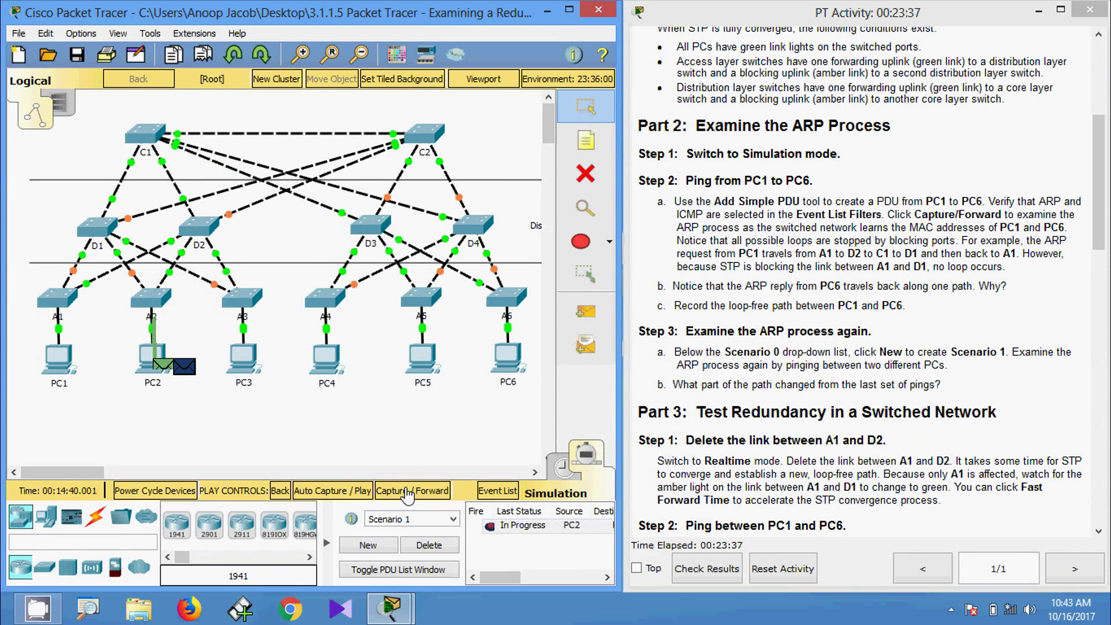
- Advance the simulation event by event to carry the ICMP ping packet from PC2 to PC5
mouse_move(193, 378)
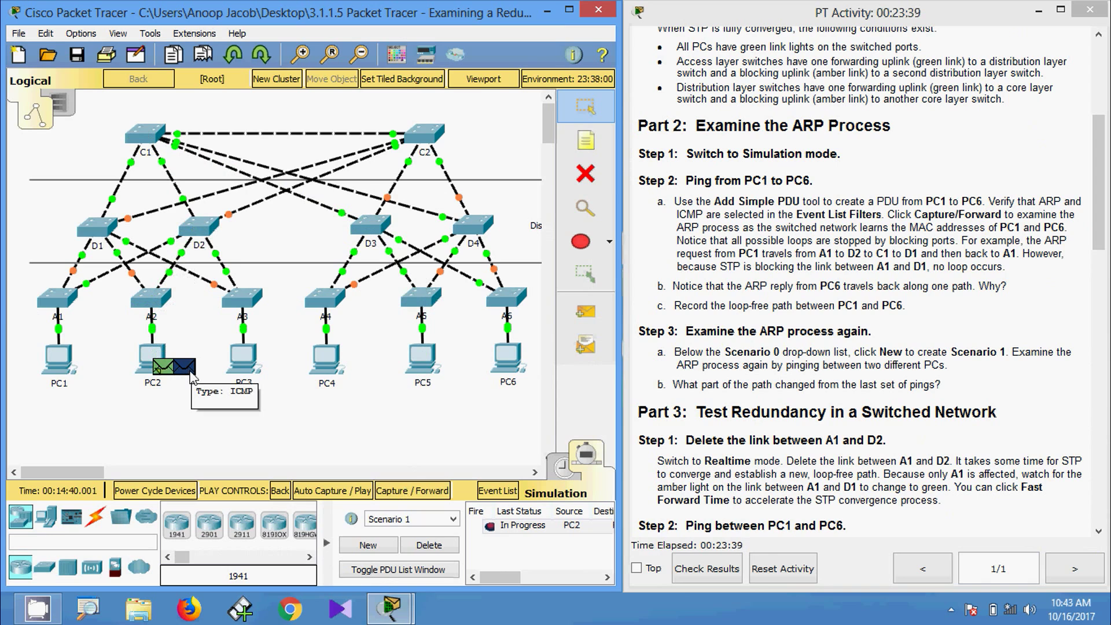
click(393, 491)
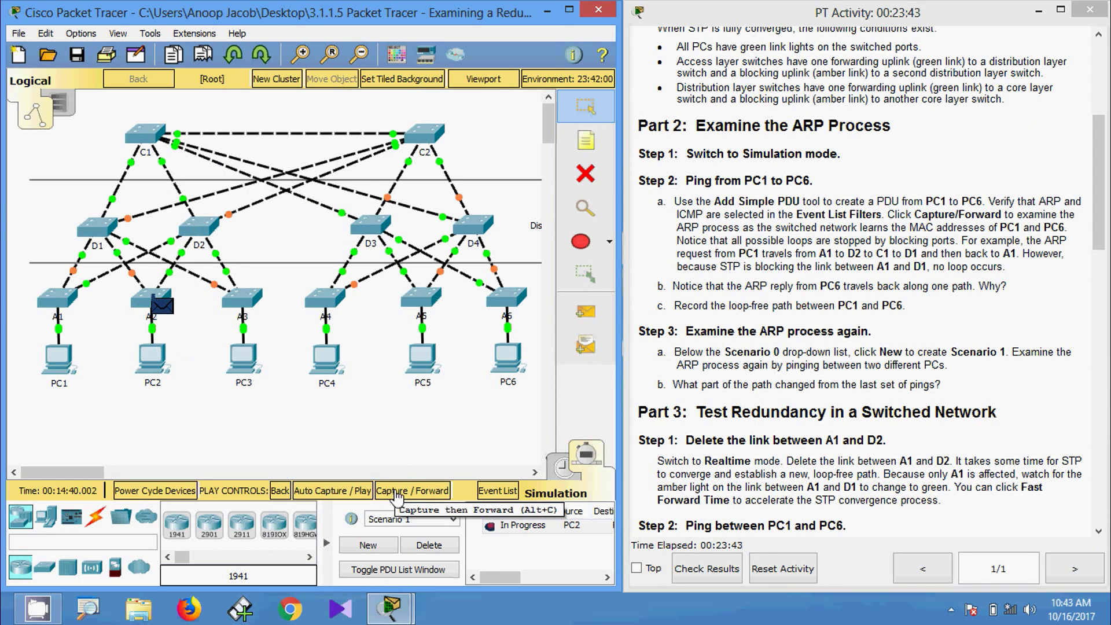
click(396, 493)
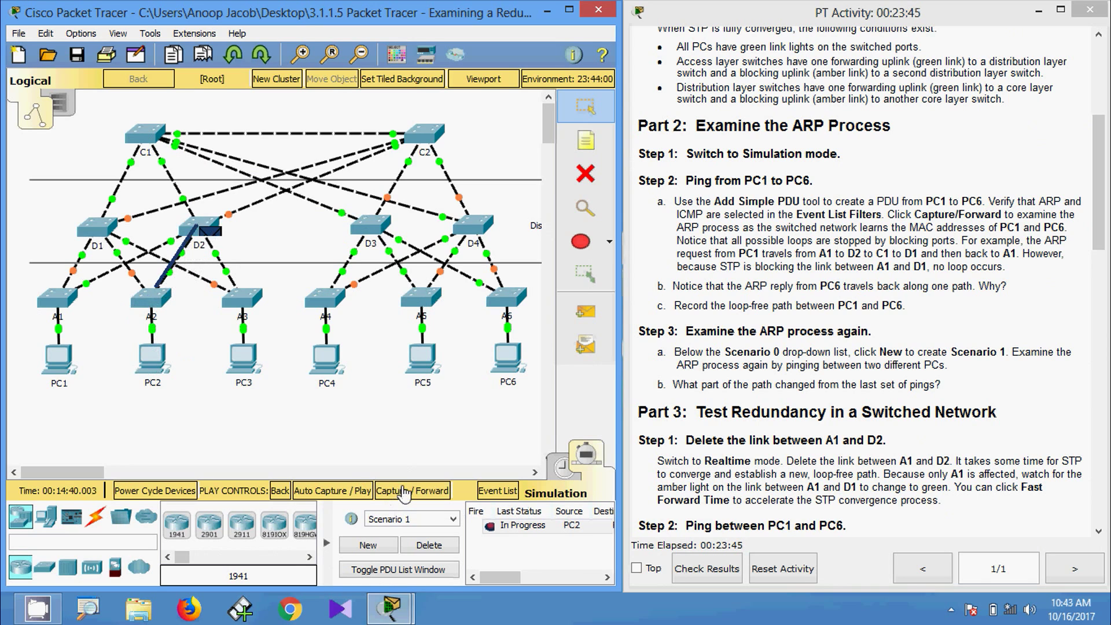
click(404, 492)
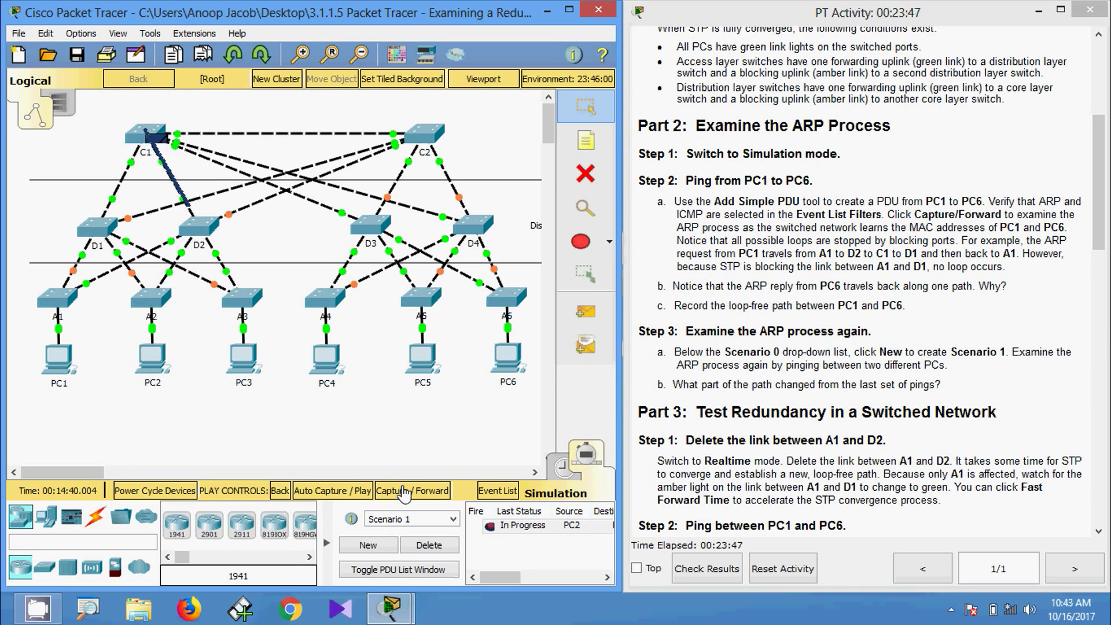
click(404, 493)
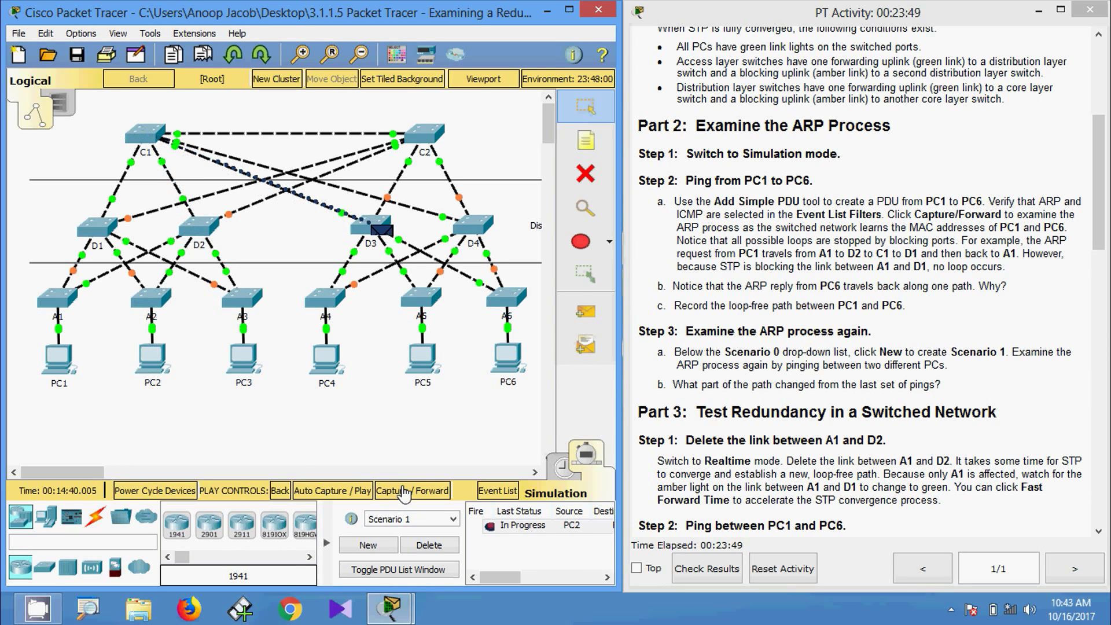
click(405, 492)
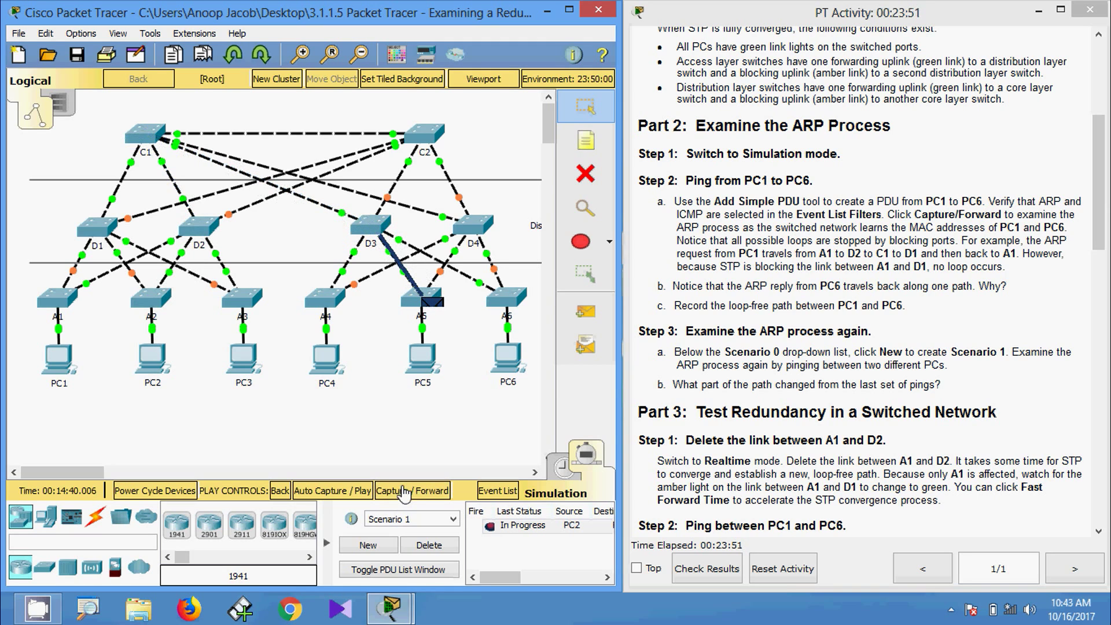
click(404, 493)
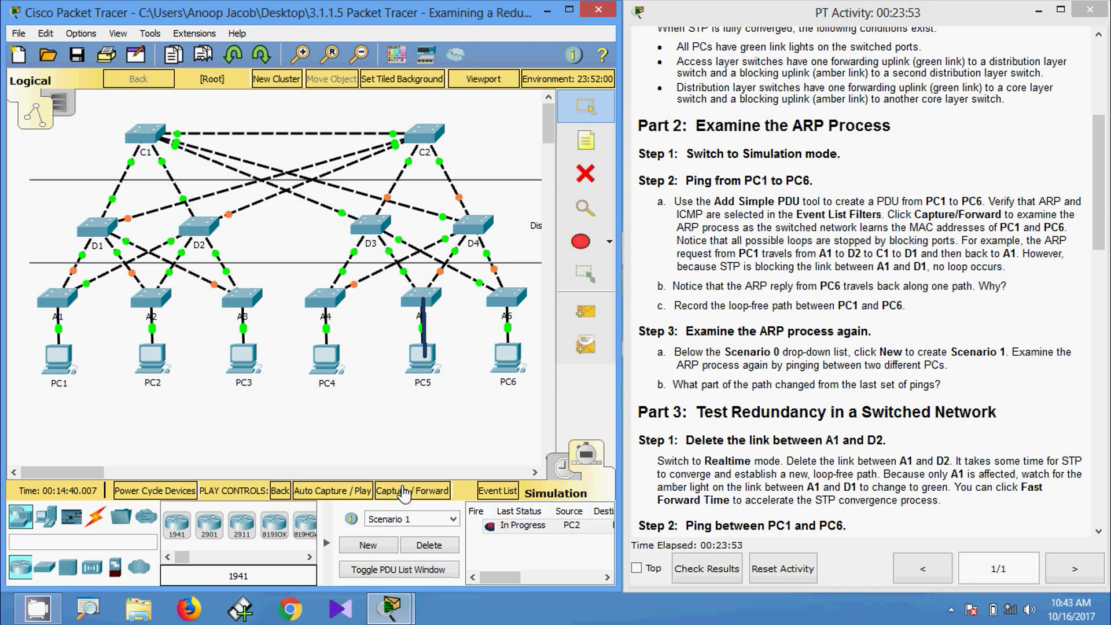
- Advance the simulation event by event until the ICMP reply from PC5 arrives back at PC2
click(404, 493)
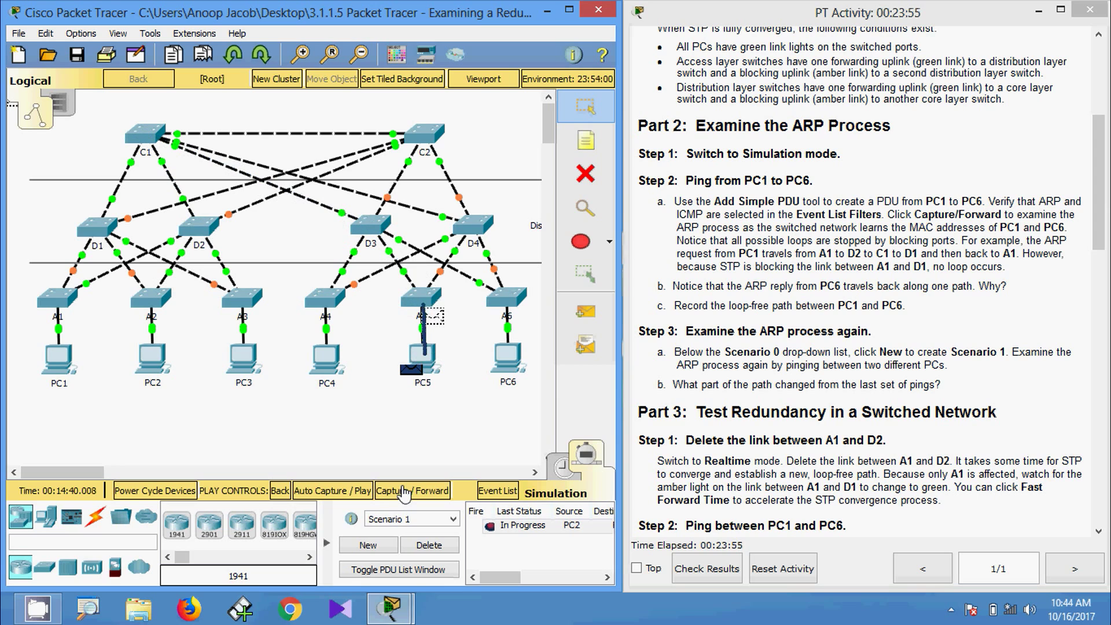
click(404, 492)
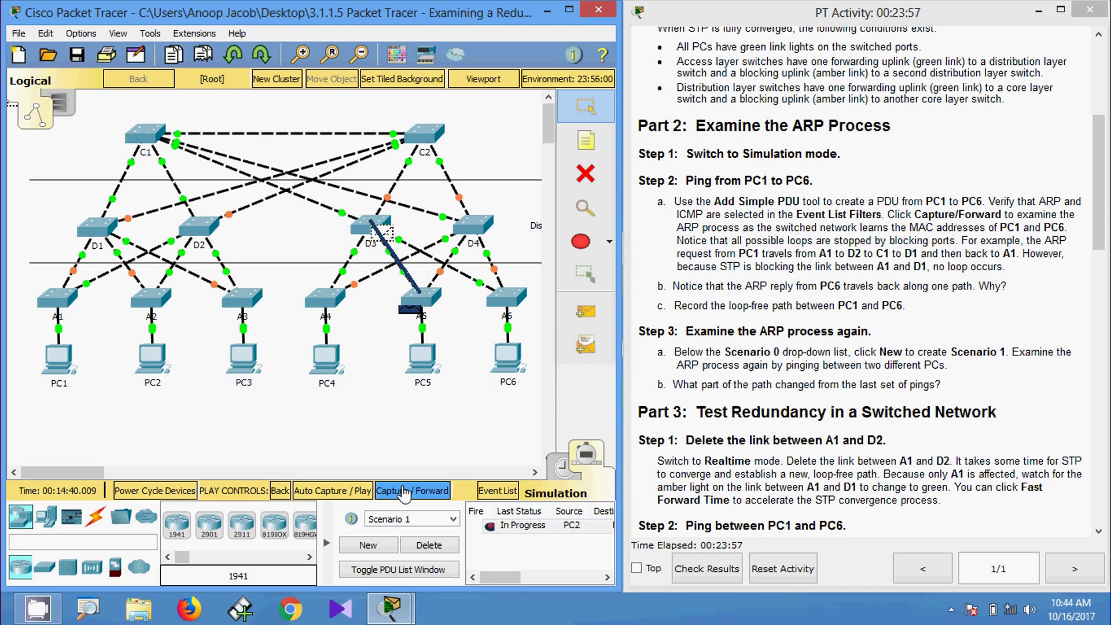
click(404, 492)
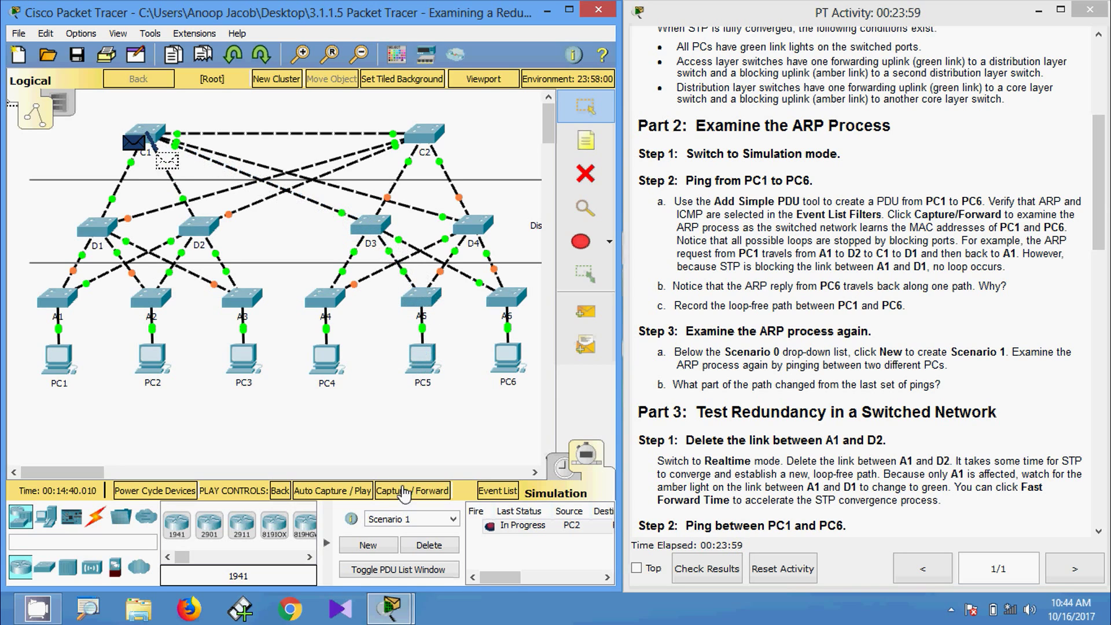
click(404, 492)
click(405, 492)
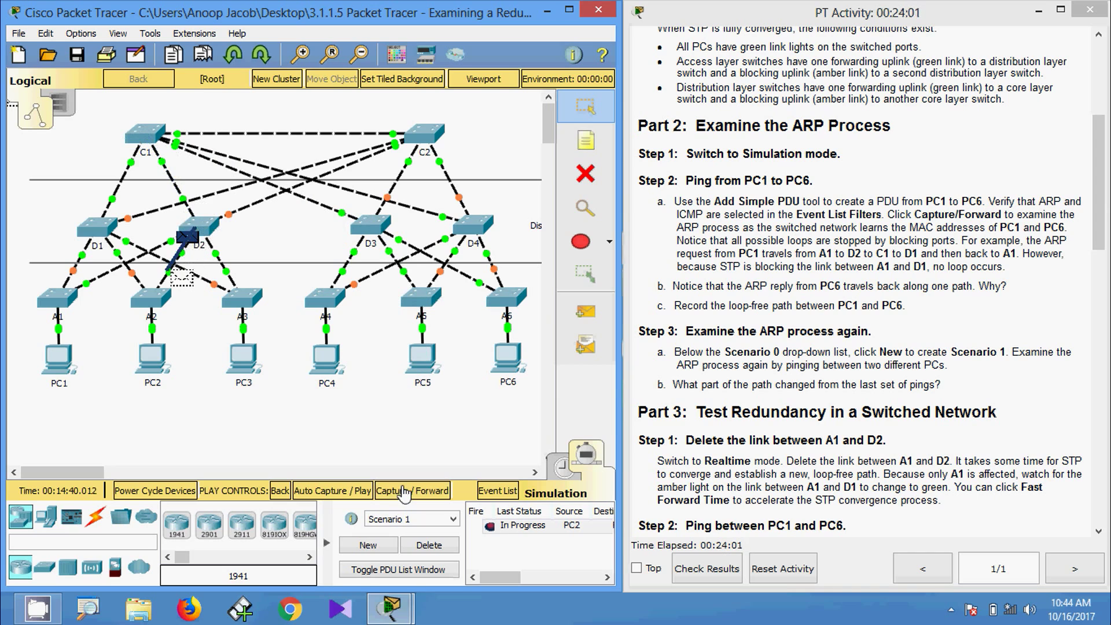
click(405, 492)
click(404, 492)
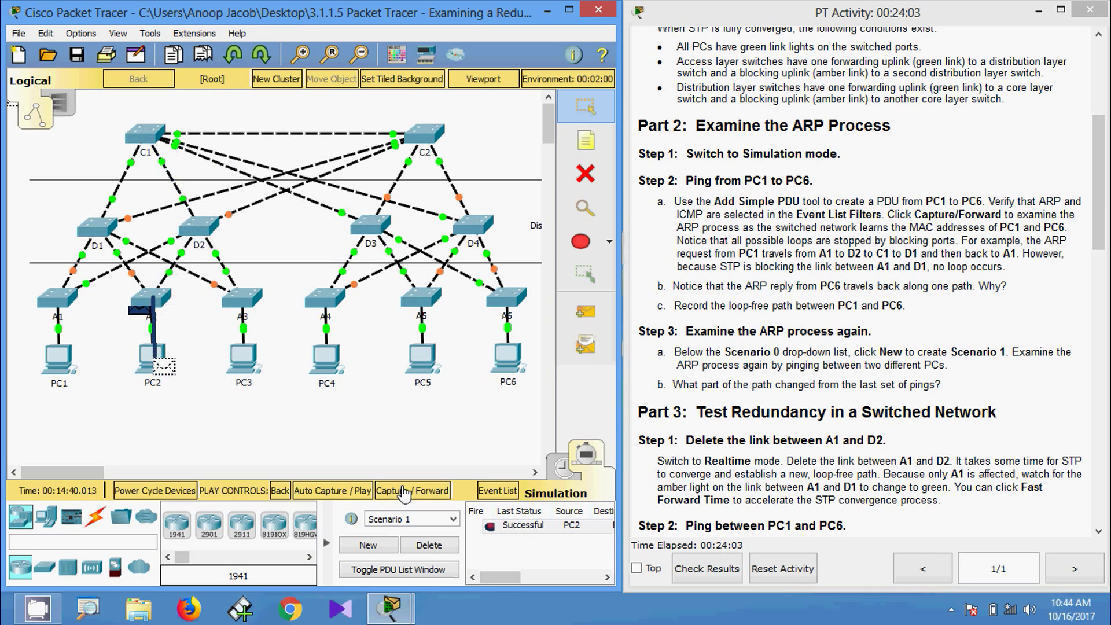
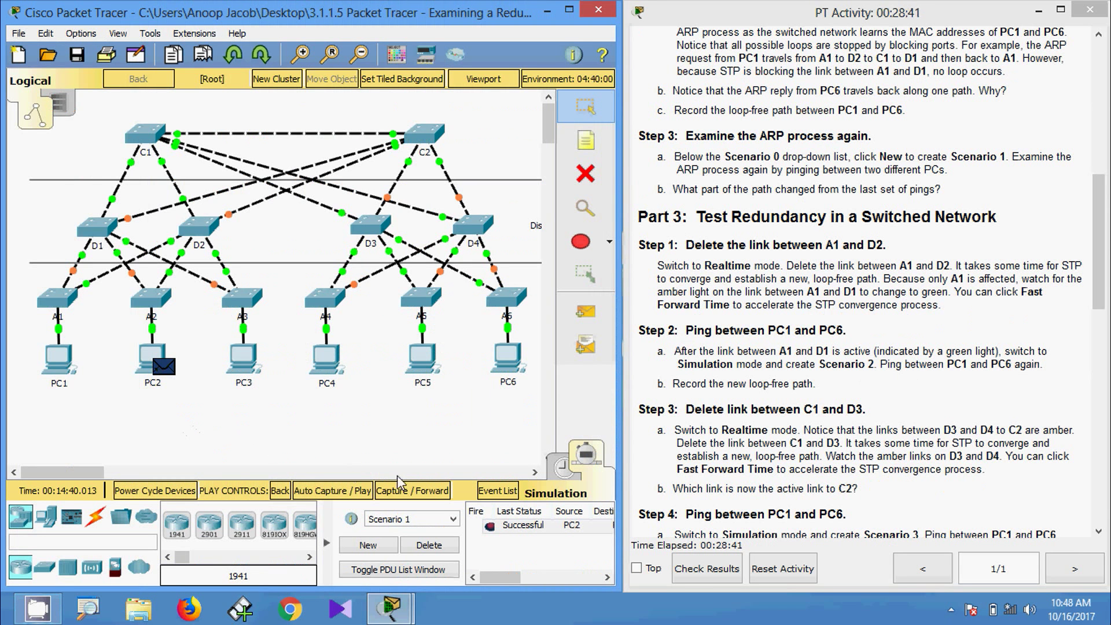
- Delete the link between A1 and D2 in Realtime mode and fast-forward time to speed up STP convergence
click(560, 469)
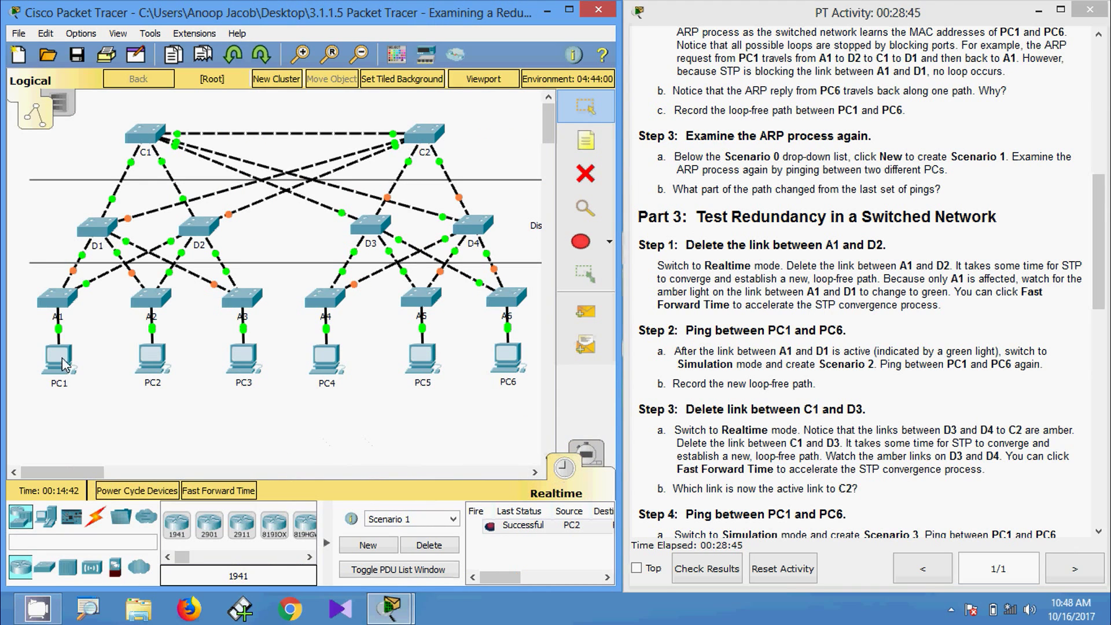
mouse_move(58, 371)
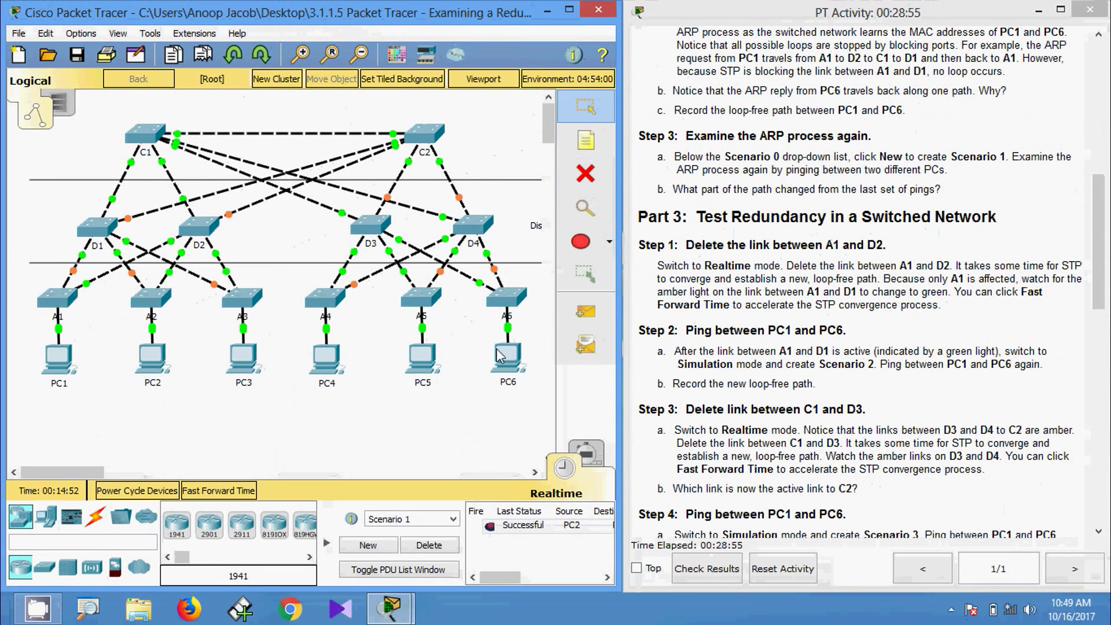
click(586, 173)
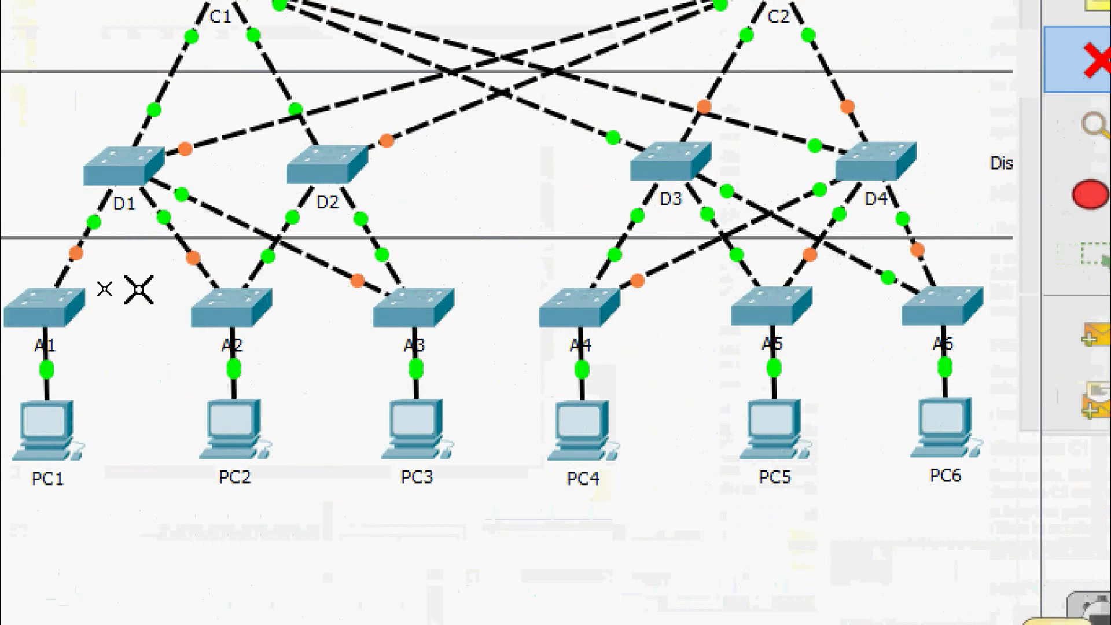
key(Escape)
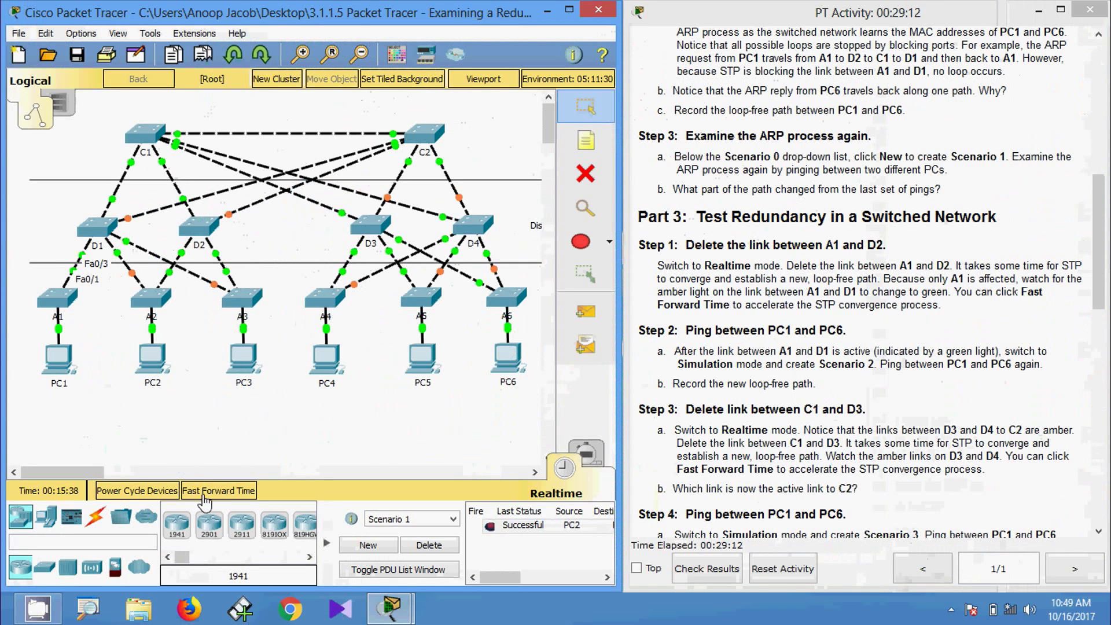
click(209, 496)
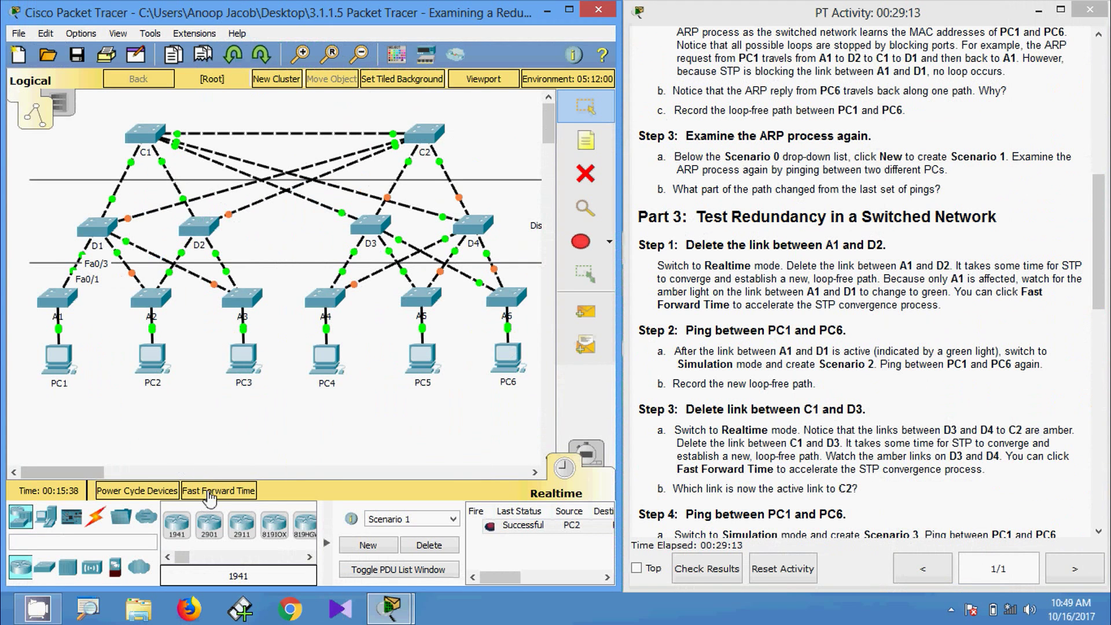
click(210, 493)
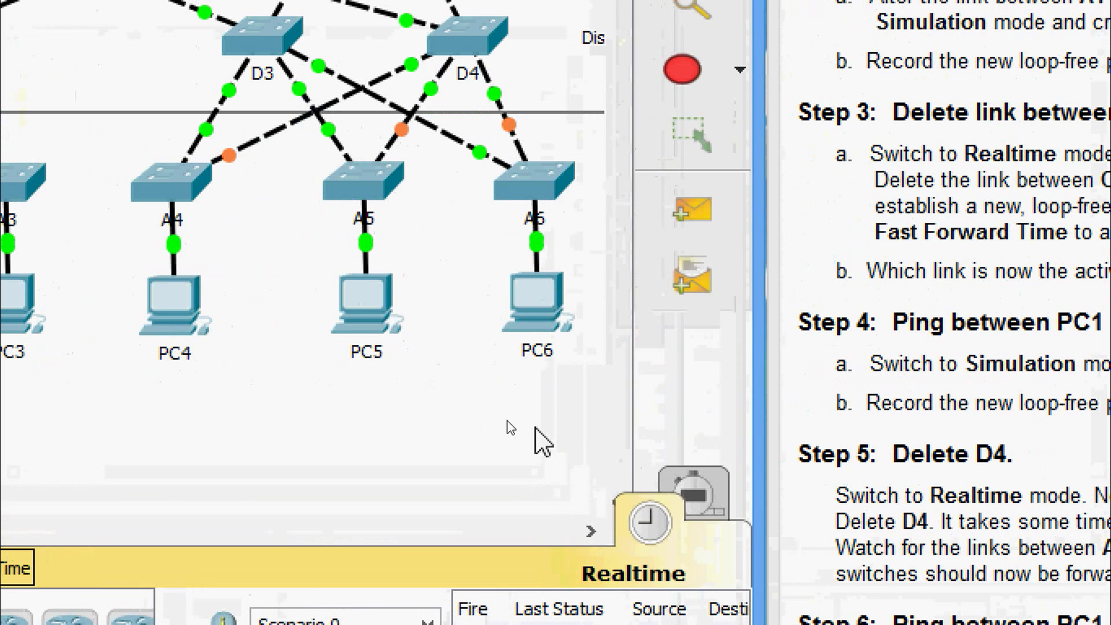
- Switch back to Simulation mode with the event list hidden and create Scenario 2
click(715, 492)
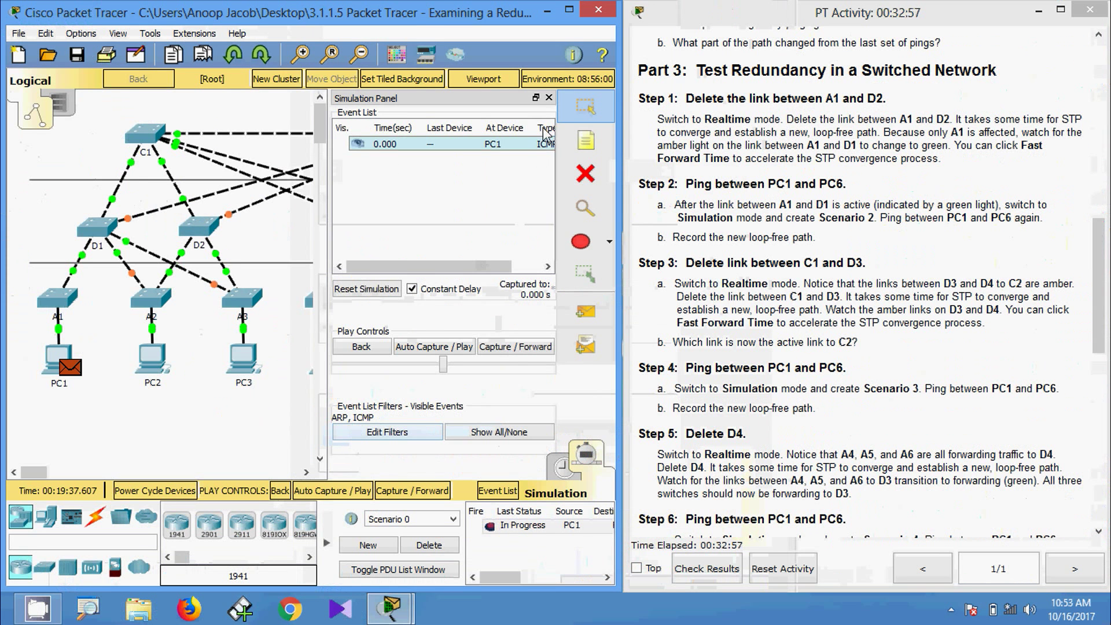
click(548, 97)
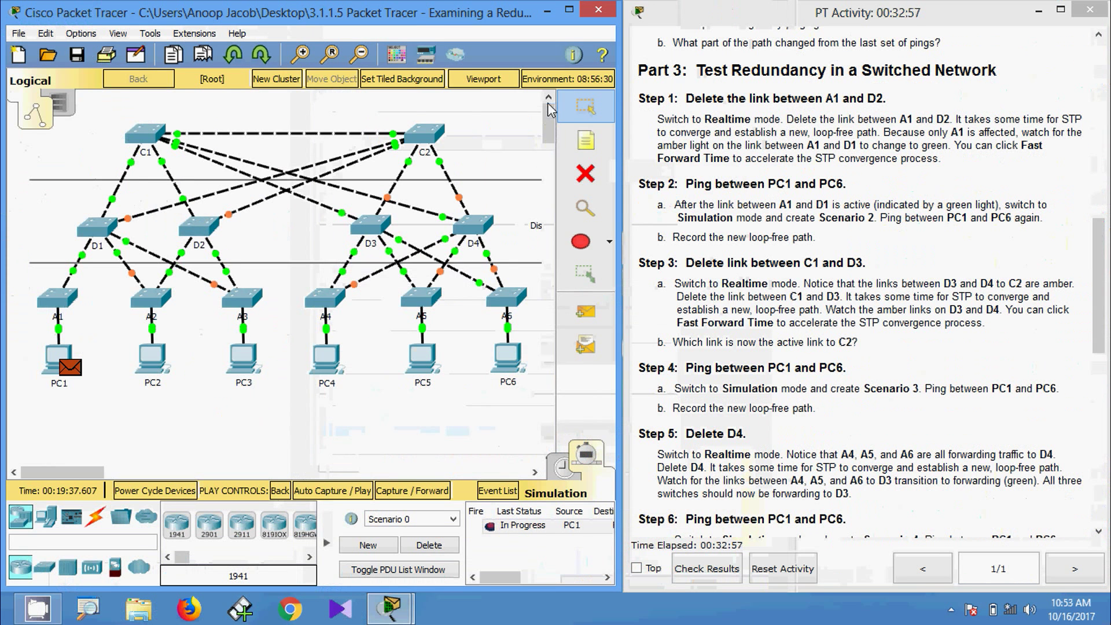
click(380, 551)
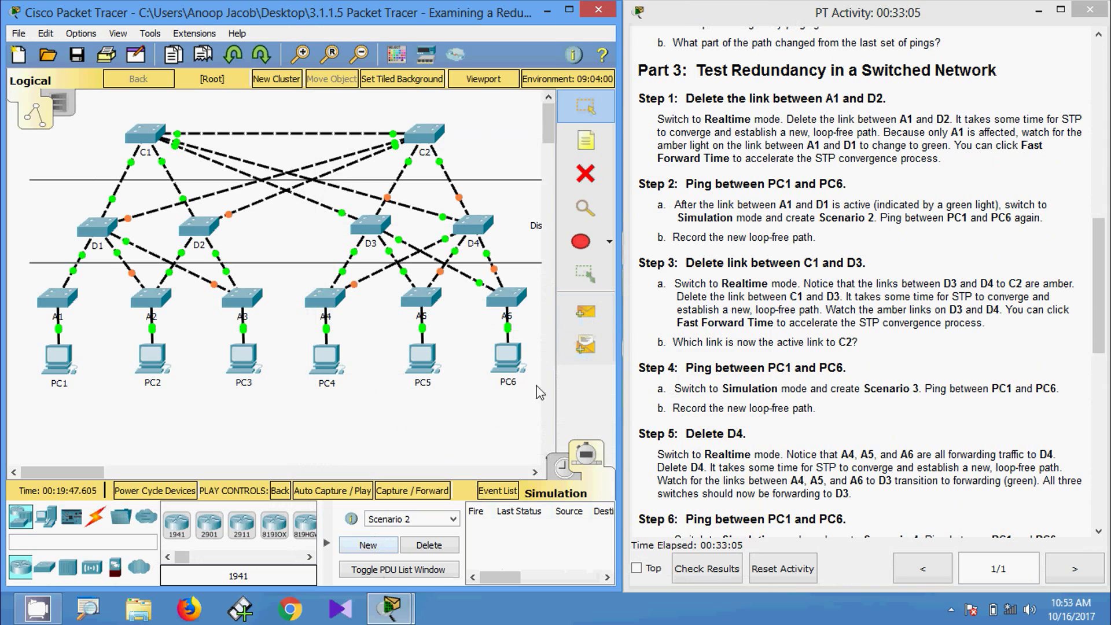
- Add a simple PDU with PC1 as the source and PC6 as the destination in Scenario 2
click(584, 317)
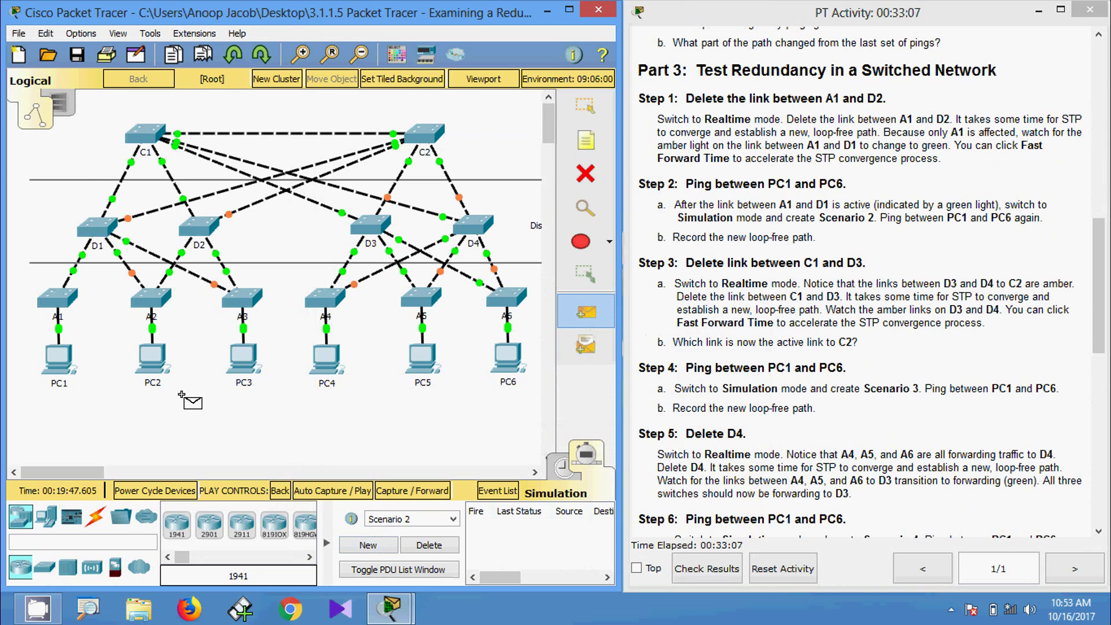
click(60, 361)
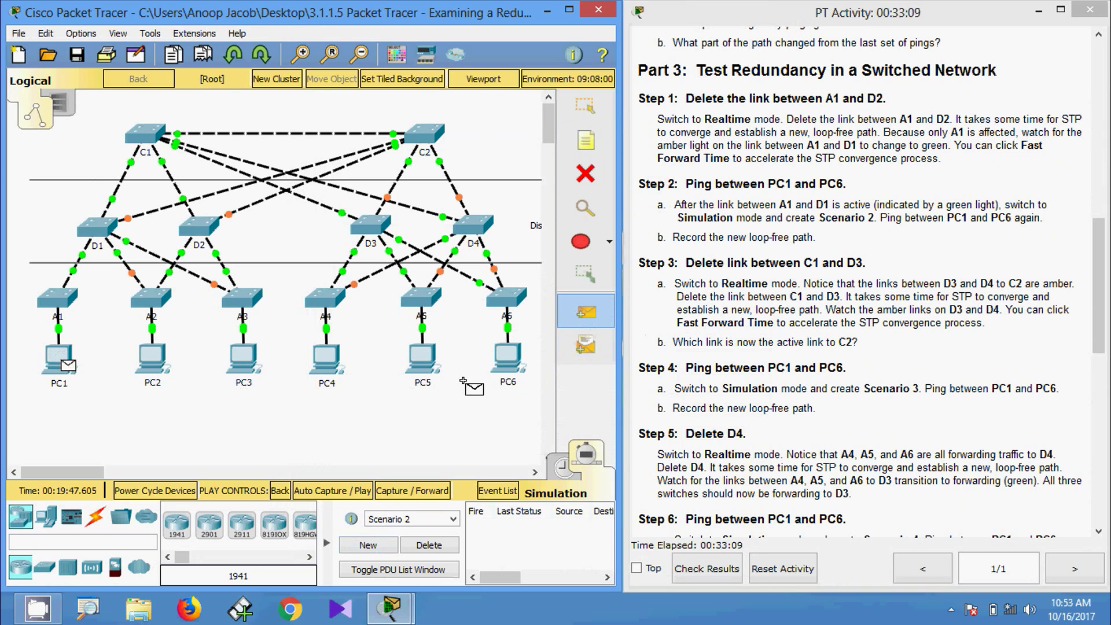
click(504, 358)
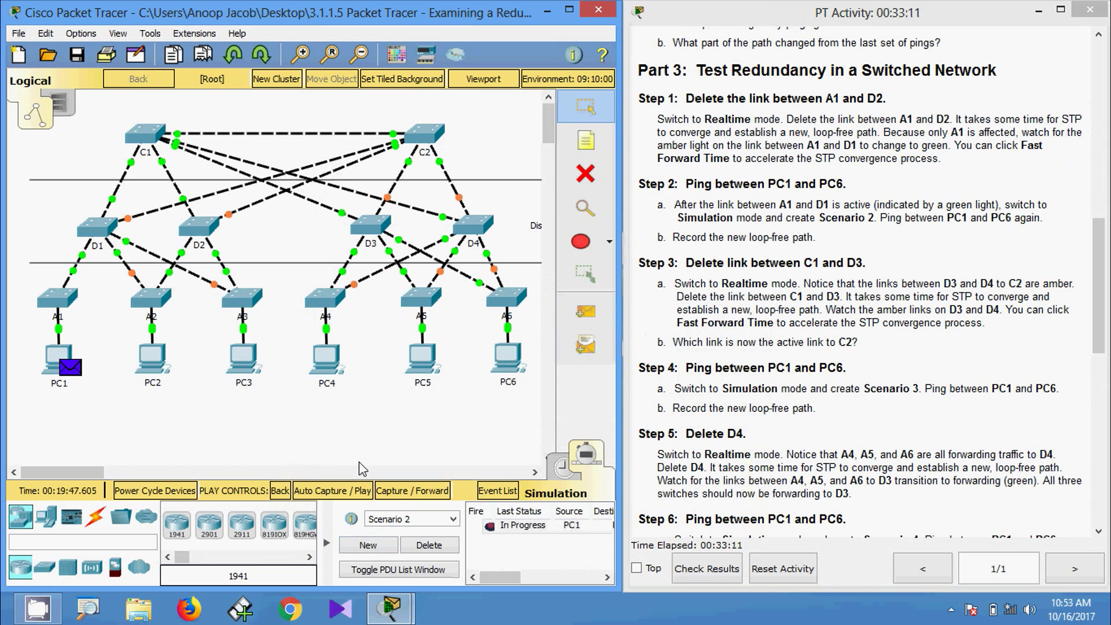
- Advance the Scenario 2 simulation event by event until the ICMP request from PC1 reaches PC6
click(402, 492)
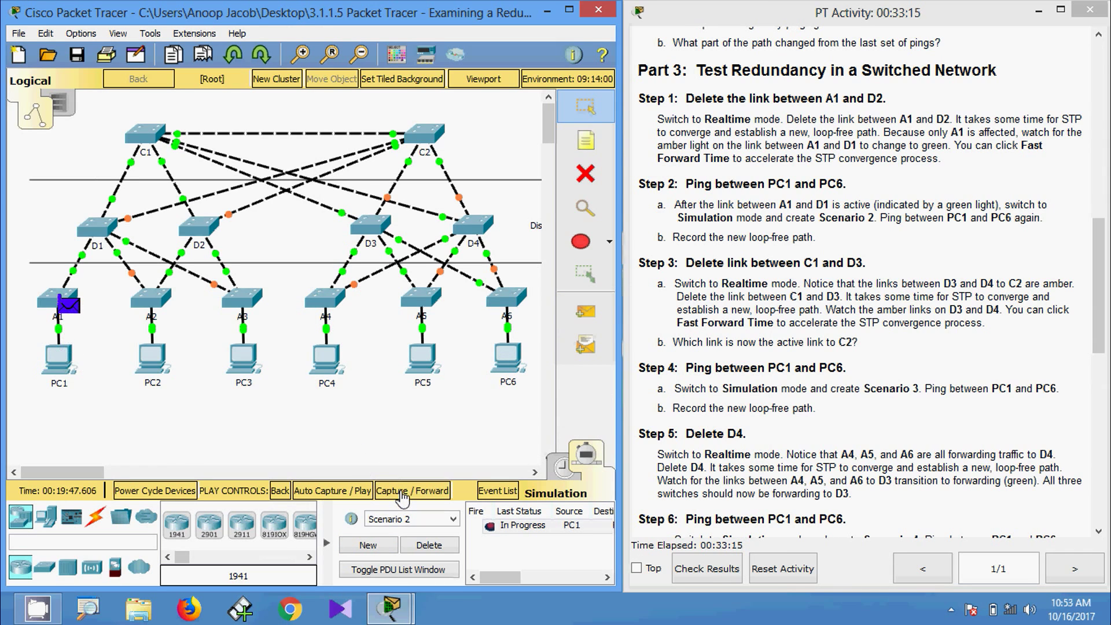
click(403, 492)
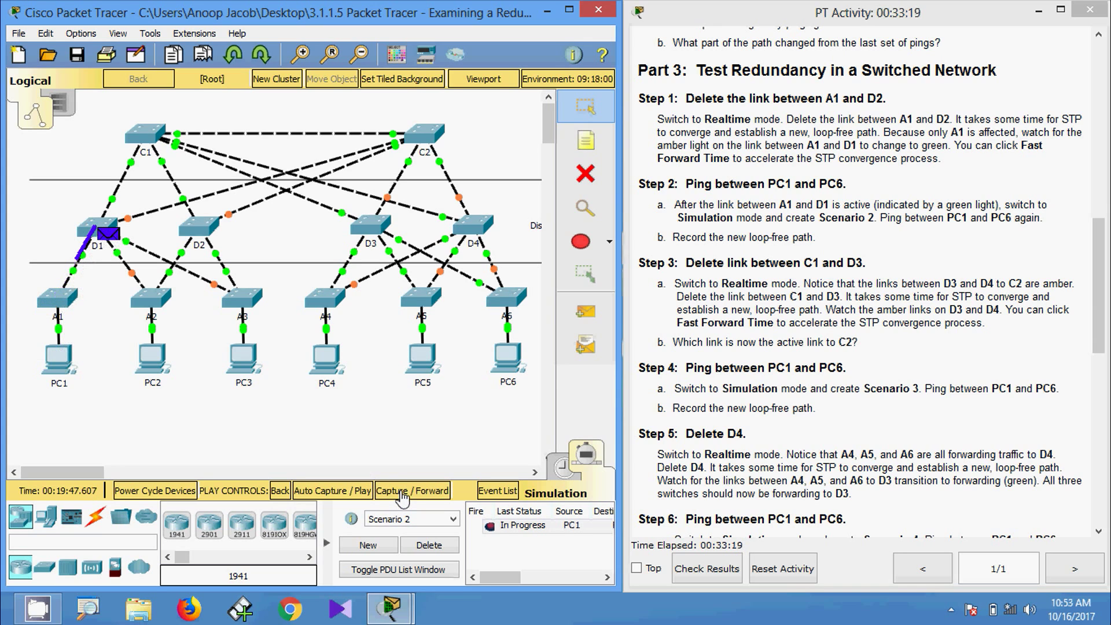
click(403, 495)
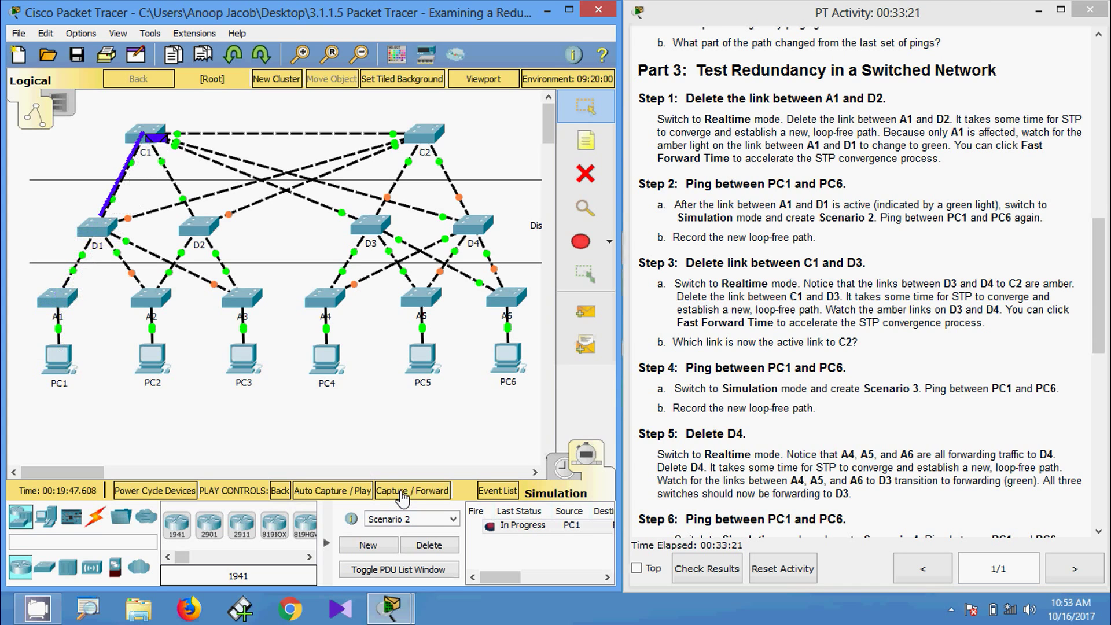
click(403, 494)
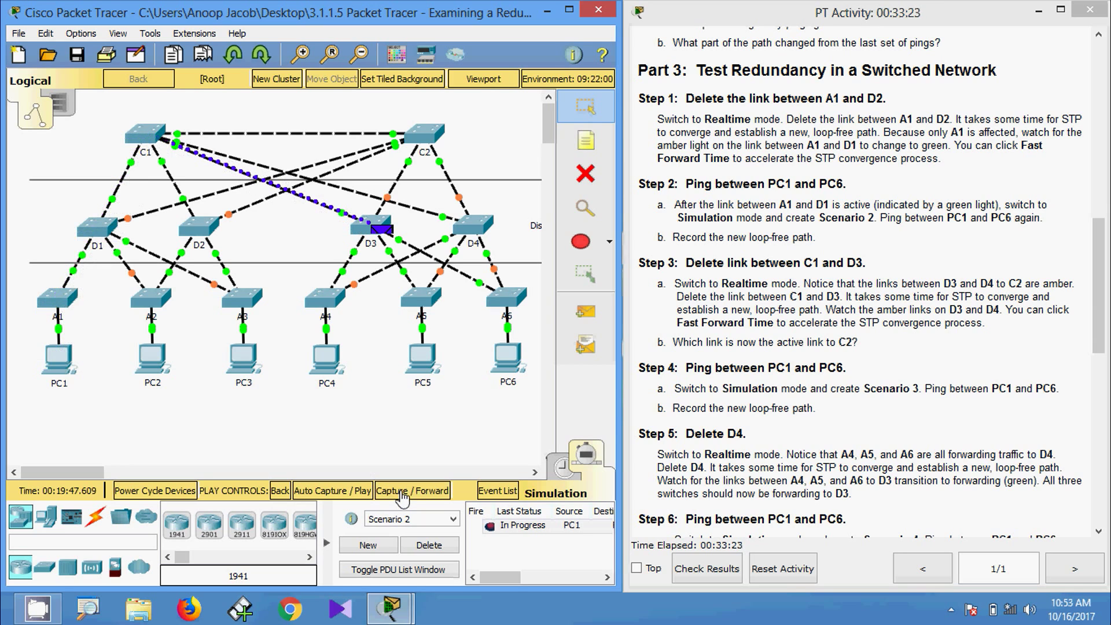
click(402, 495)
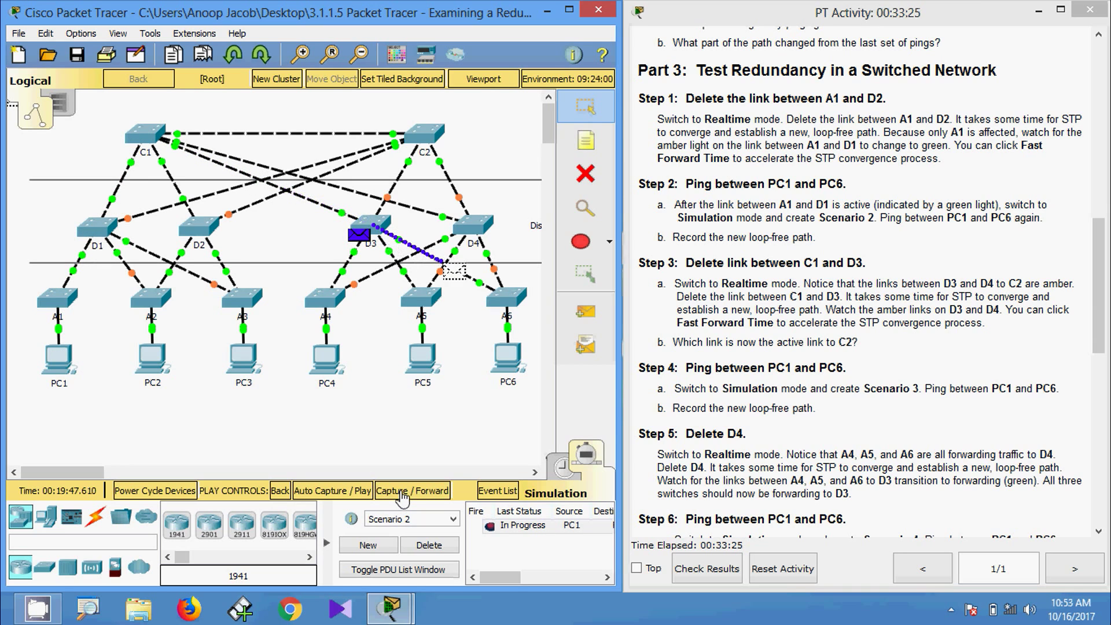
click(403, 495)
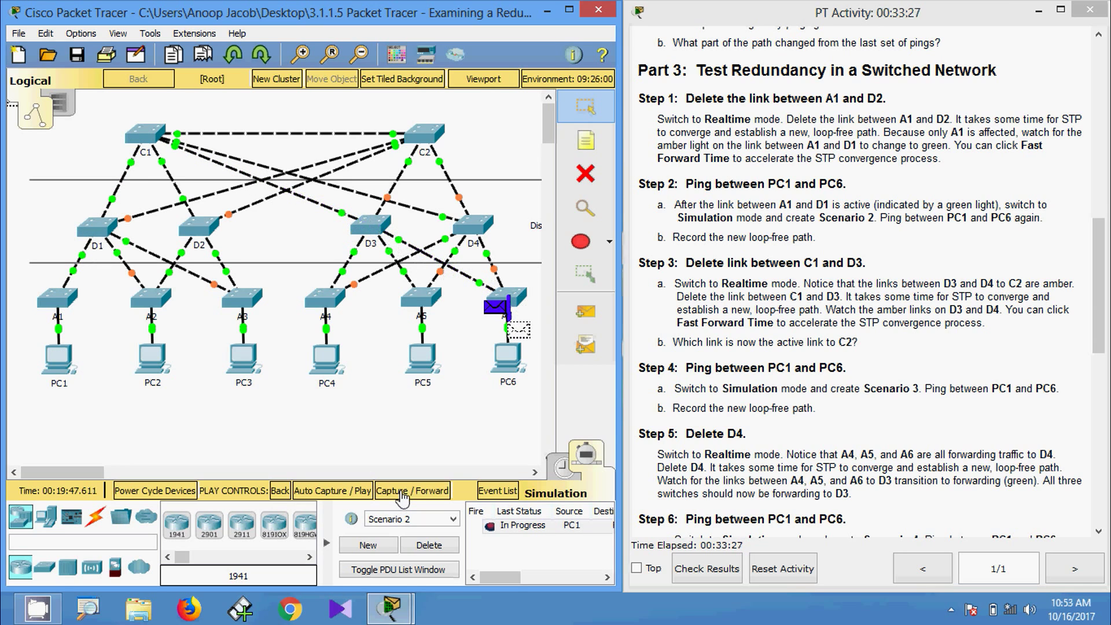
click(403, 495)
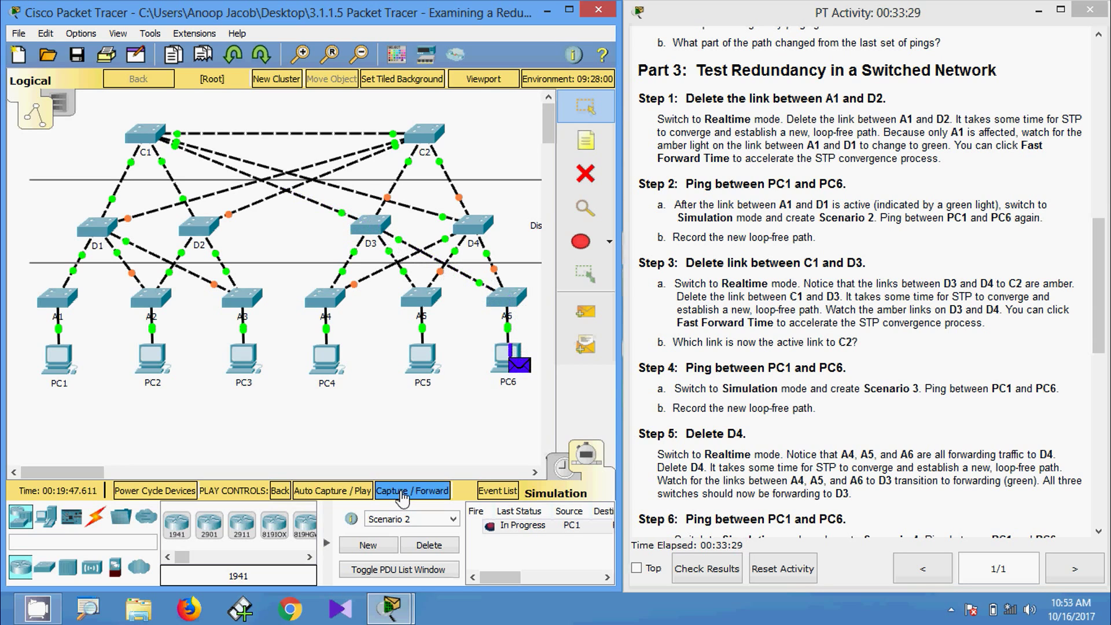
- Continue stepping through the Scenario 2 simulation until the ICMP reply from PC6 arrives back at PC1
click(402, 494)
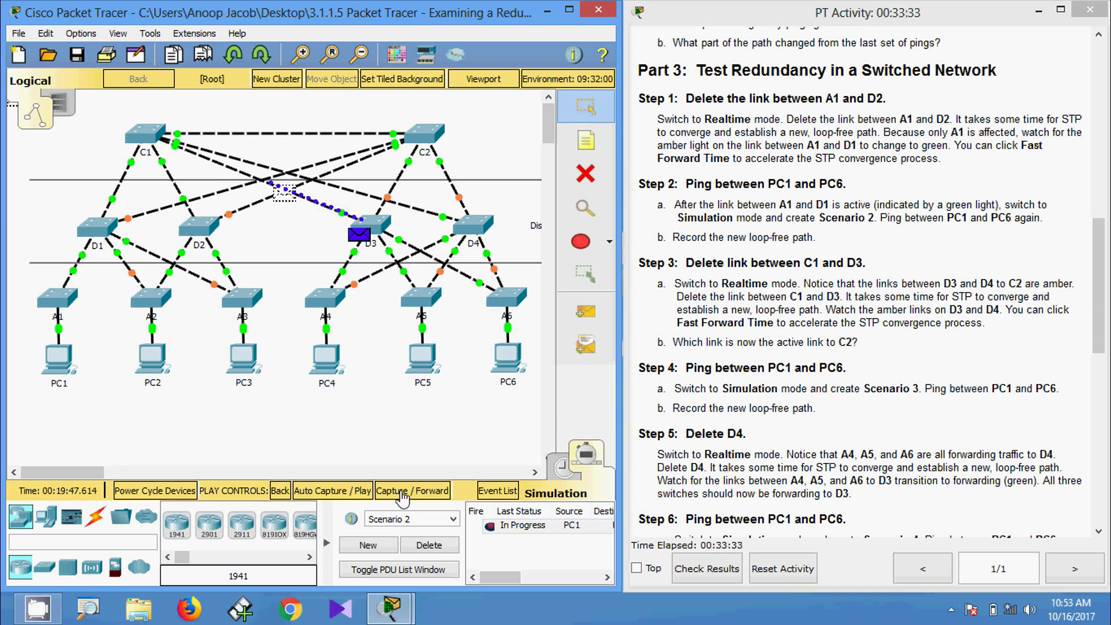
click(403, 495)
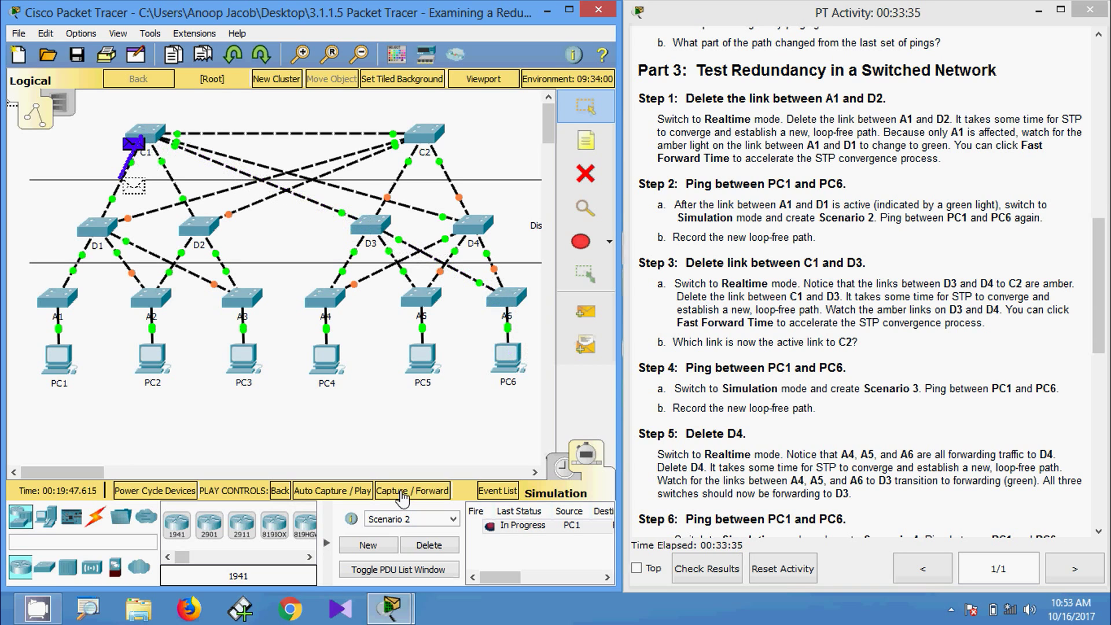
click(403, 494)
click(403, 494)
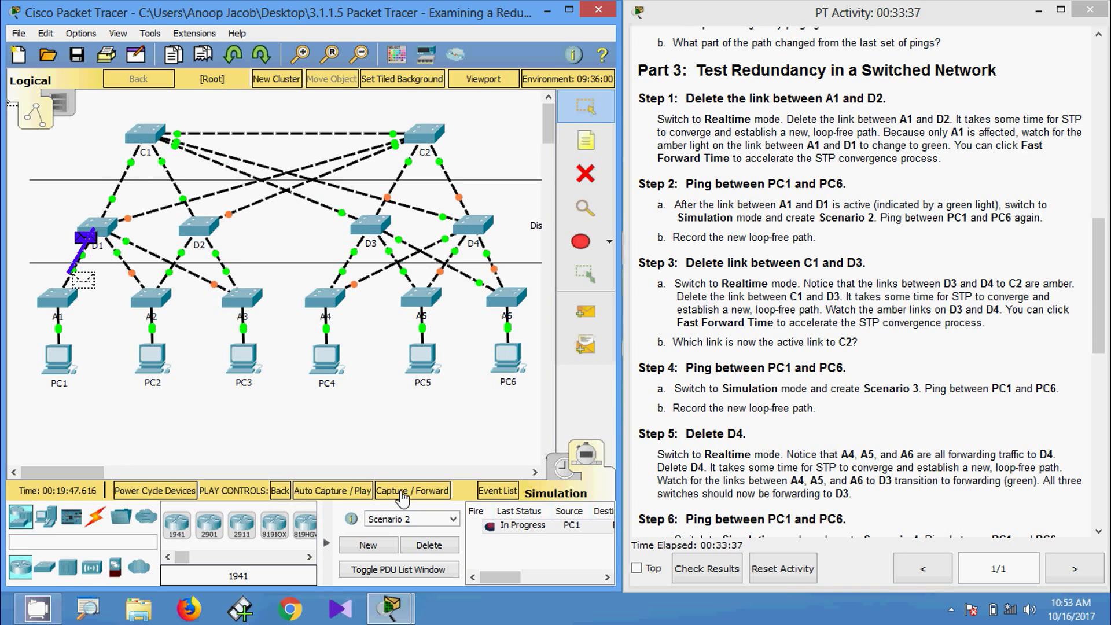
click(402, 495)
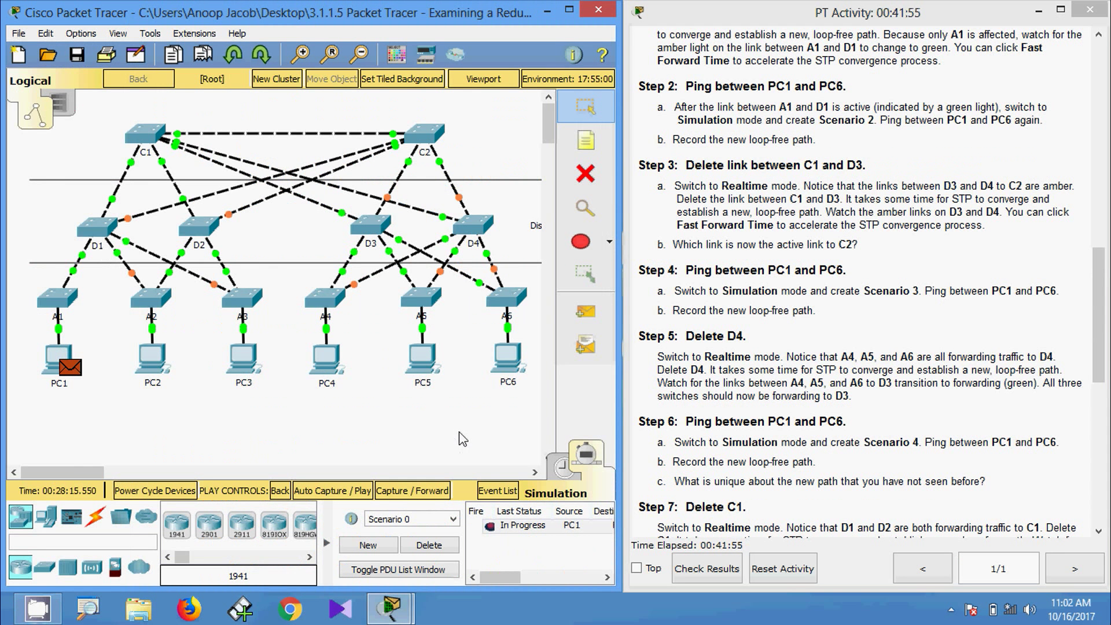
- Switch to Realtime mode and delete the link between C1 and D3
click(562, 472)
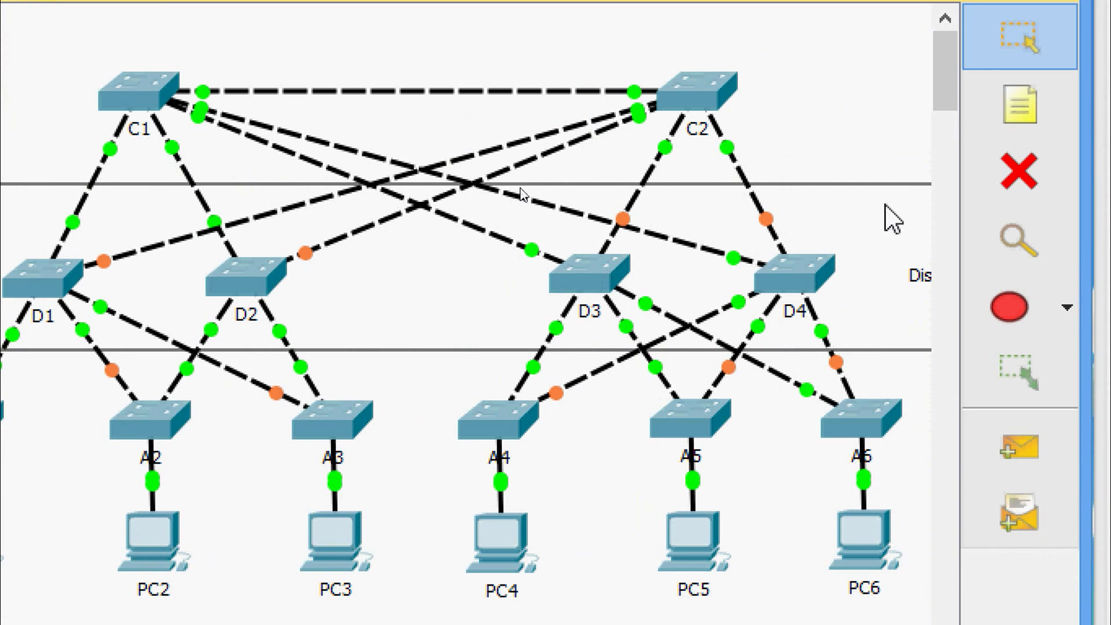
click(1020, 172)
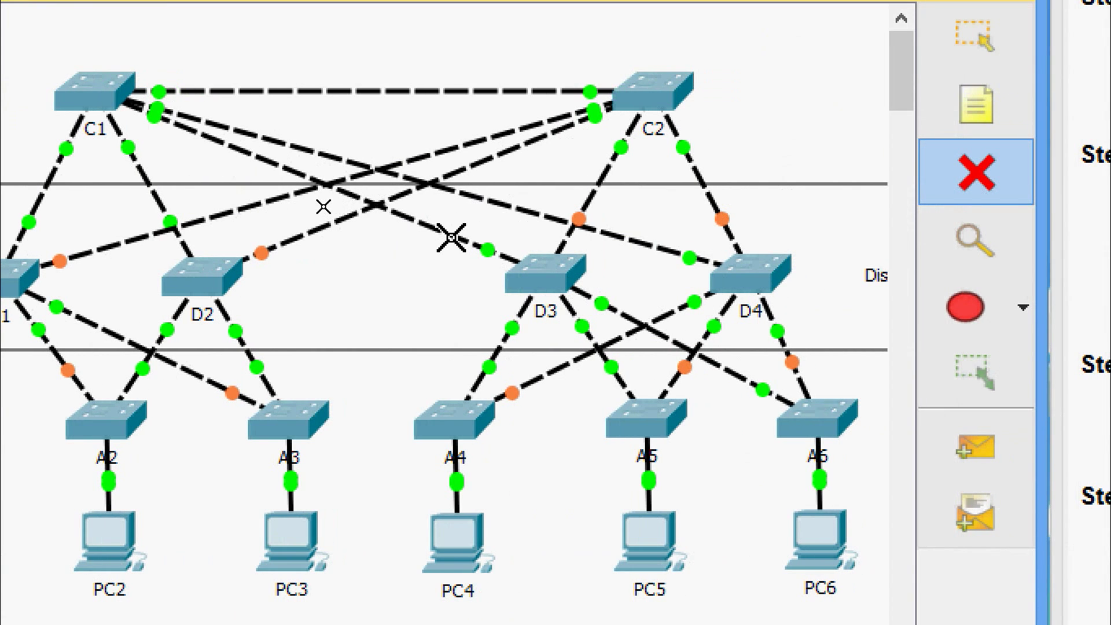
mouse_move(451, 237)
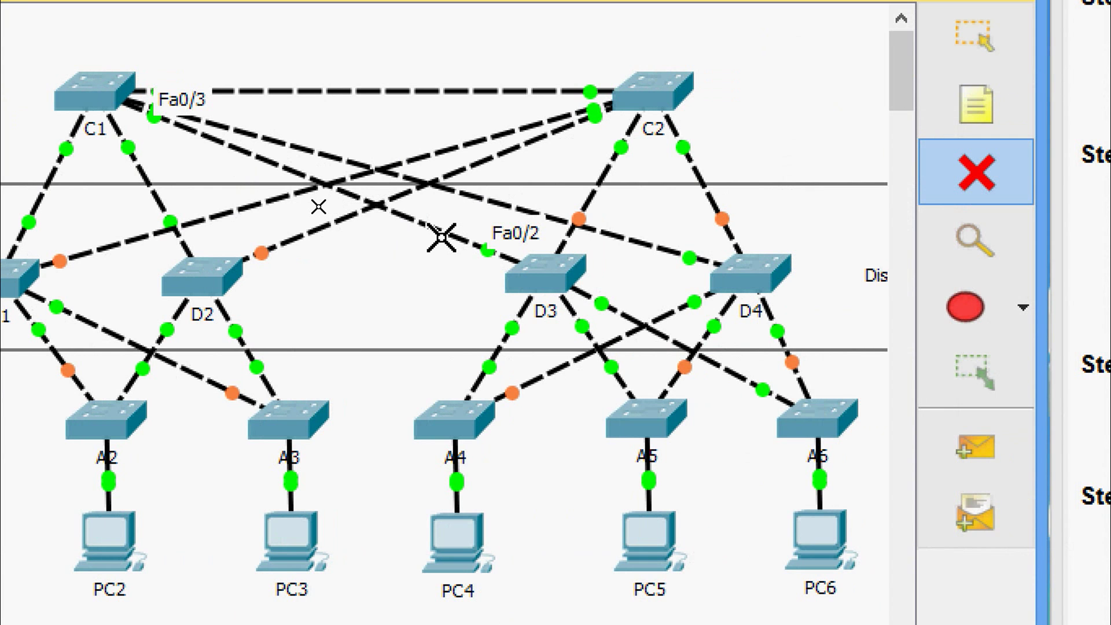
click(441, 235)
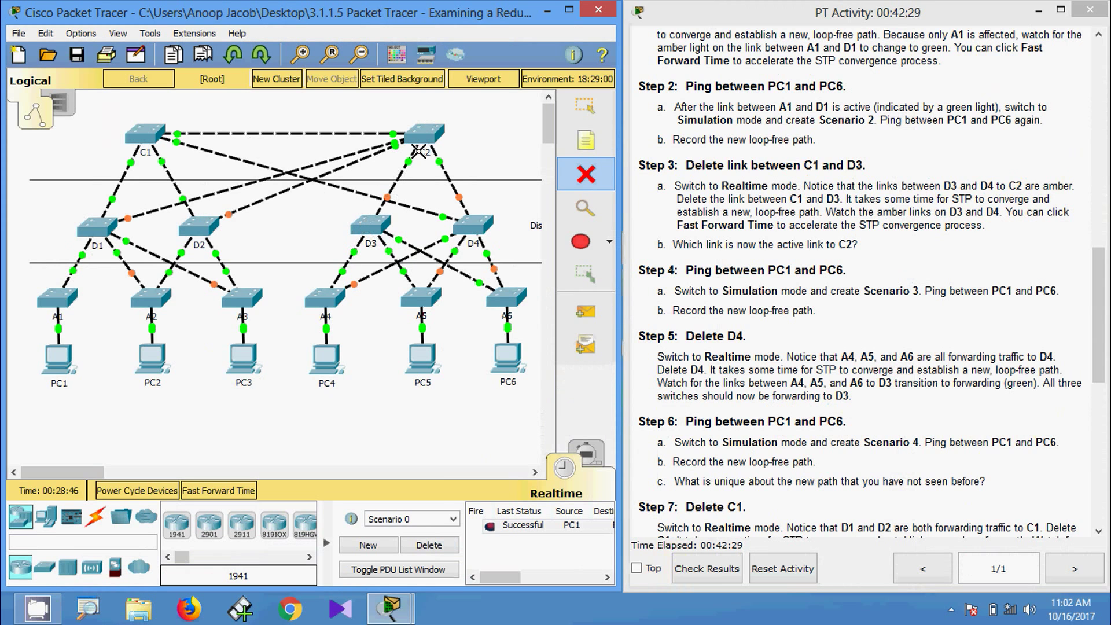
mouse_move(419, 150)
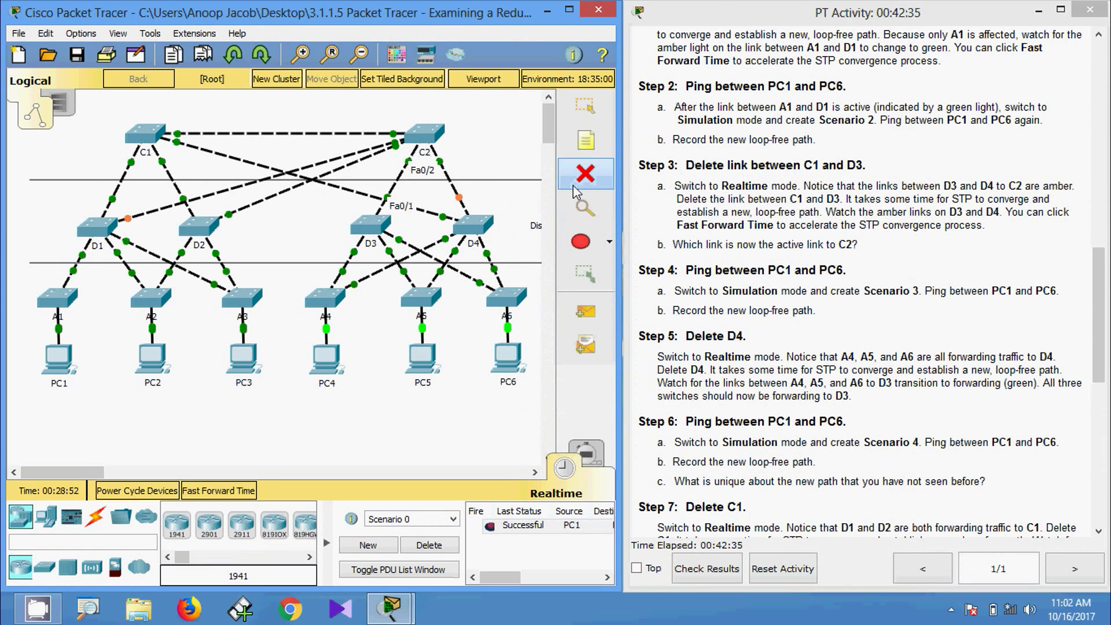
click(585, 106)
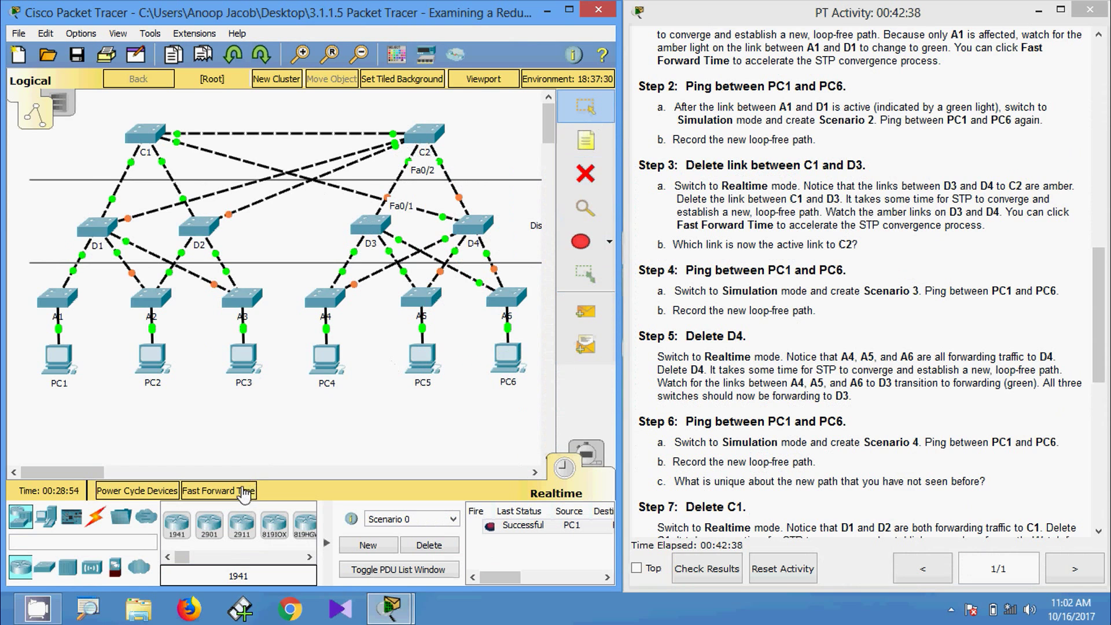
- Fast-forward time to accelerate STP convergence and check the link between D3 and C2
click(247, 493)
click(234, 492)
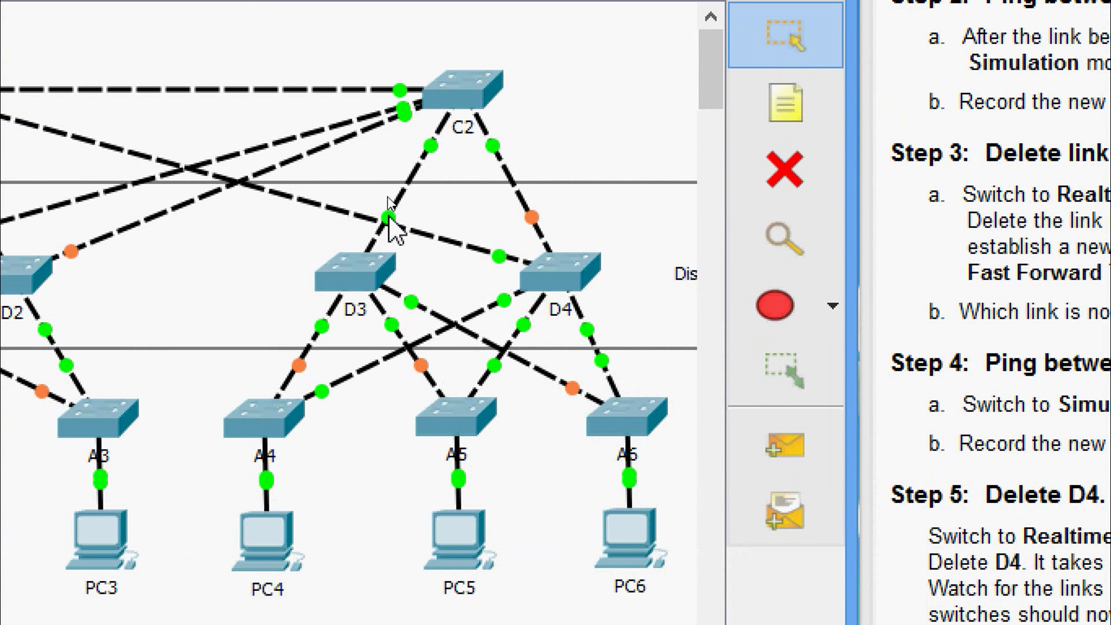
mouse_move(389, 219)
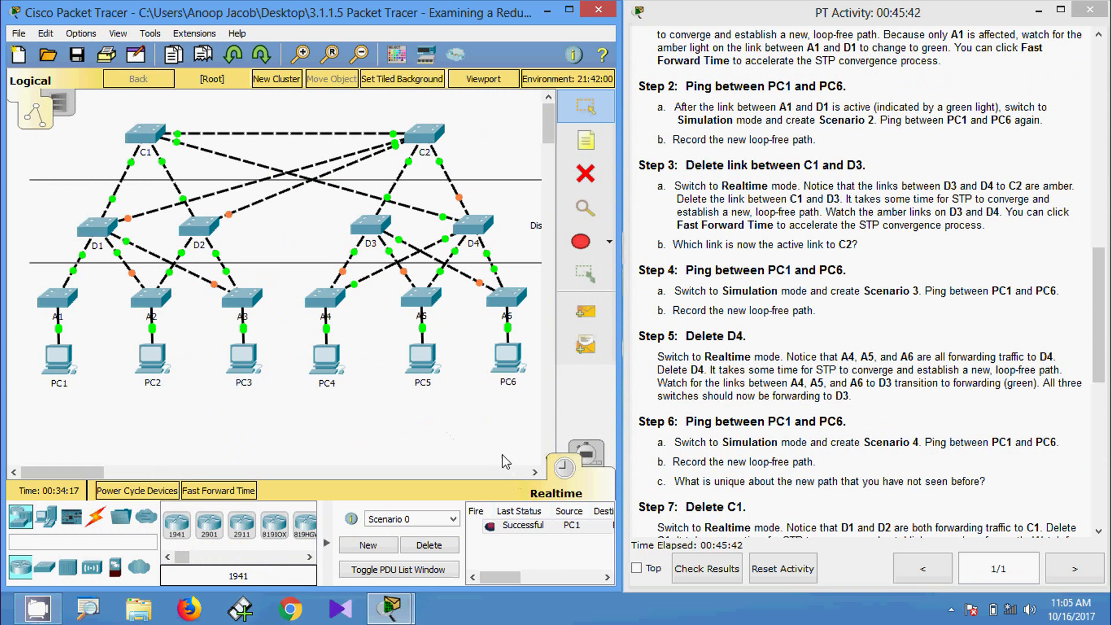
- Return to Simulation mode with the simulation panel hidden and create Scenario 3
click(597, 462)
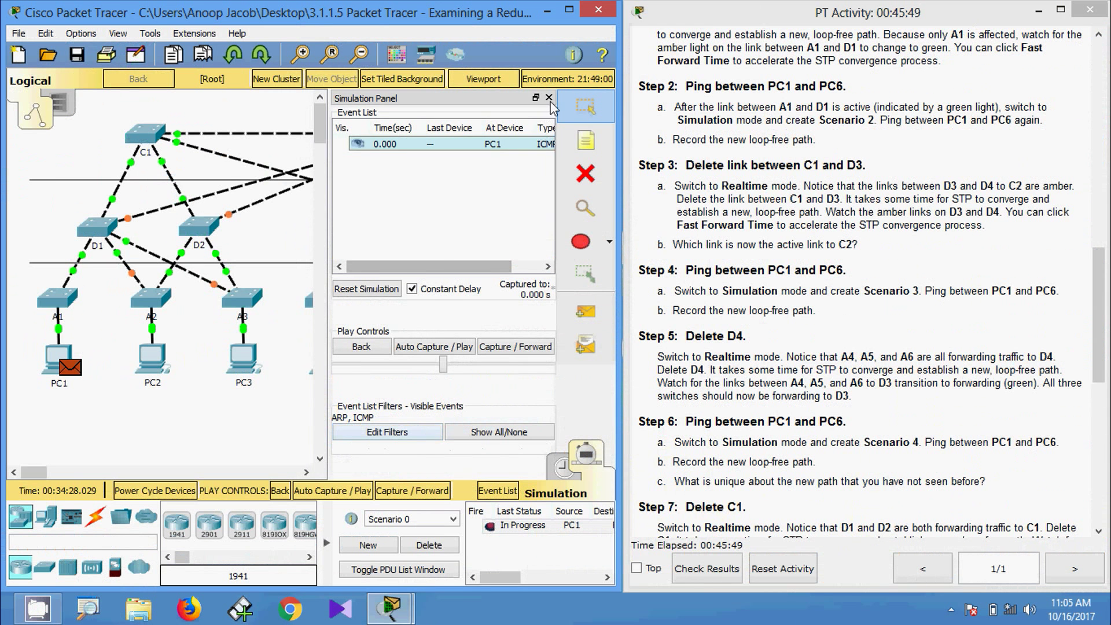
click(550, 99)
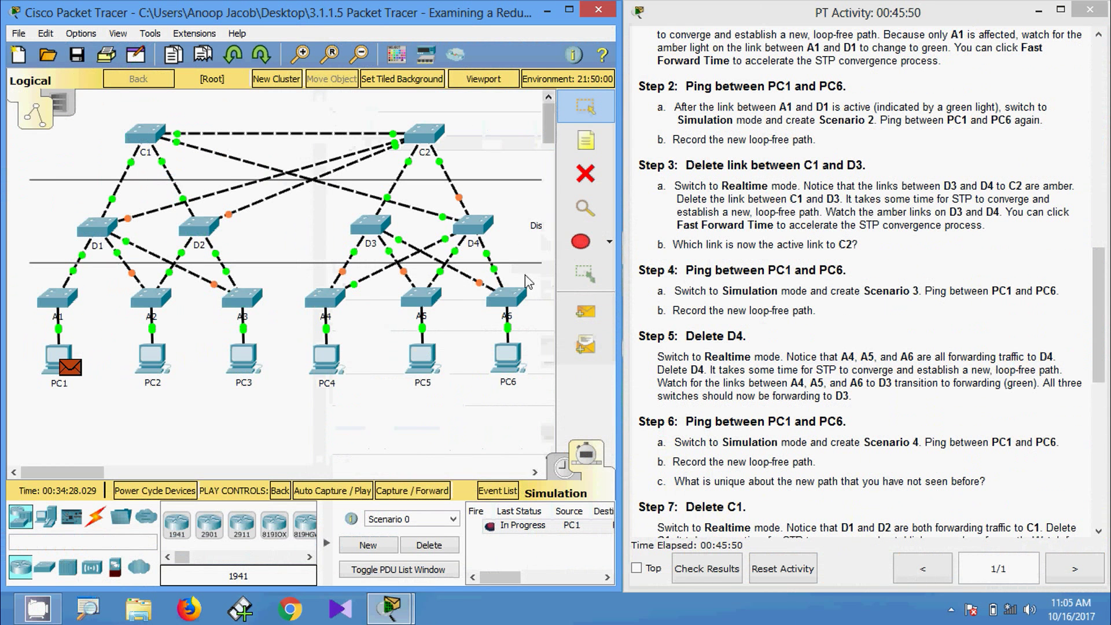
click(368, 545)
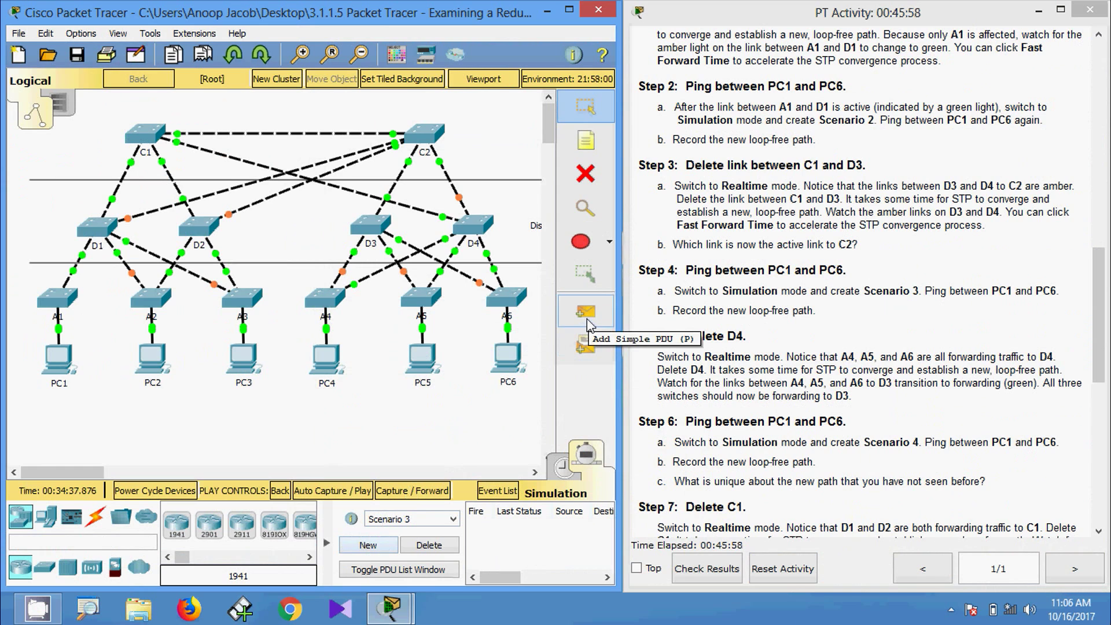
- Add a simple PDU from PC1 to PC6 in Scenario 3
click(586, 316)
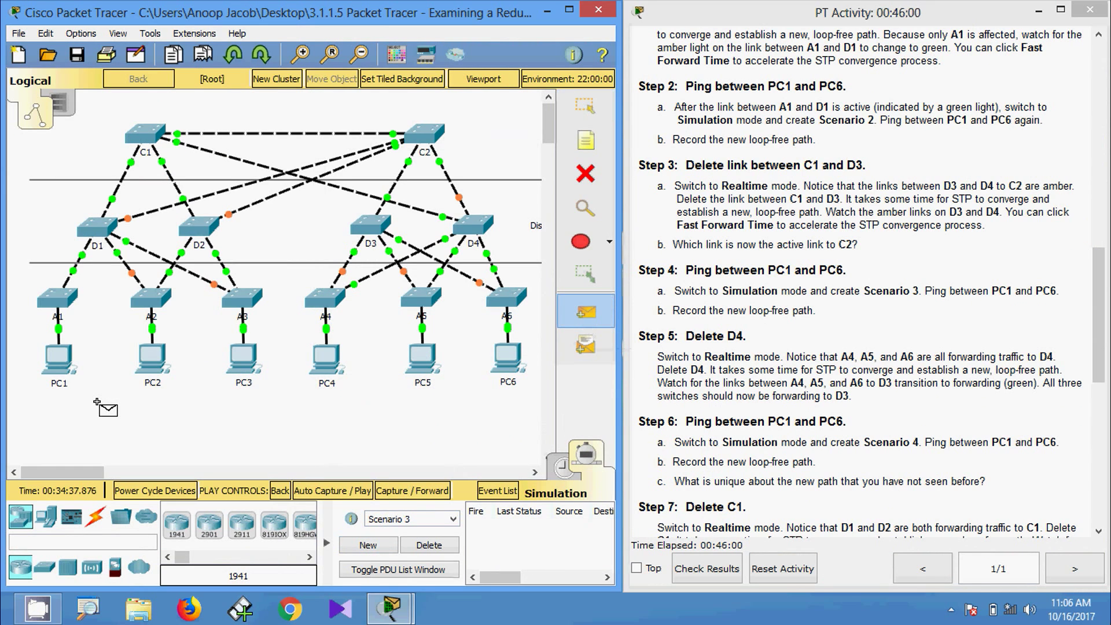
click(61, 362)
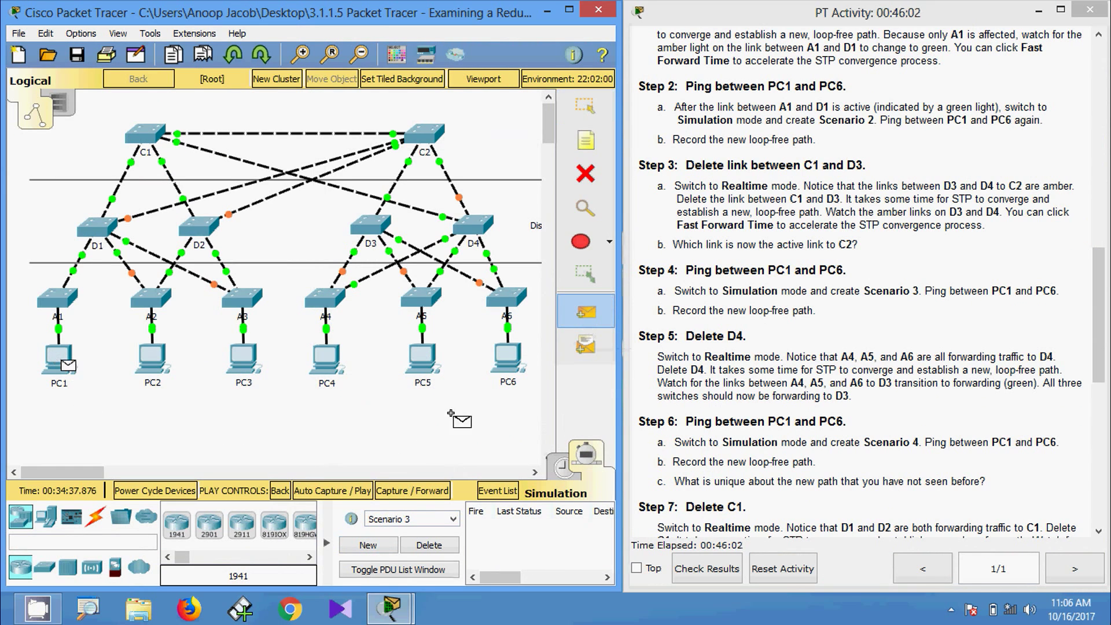
click(508, 354)
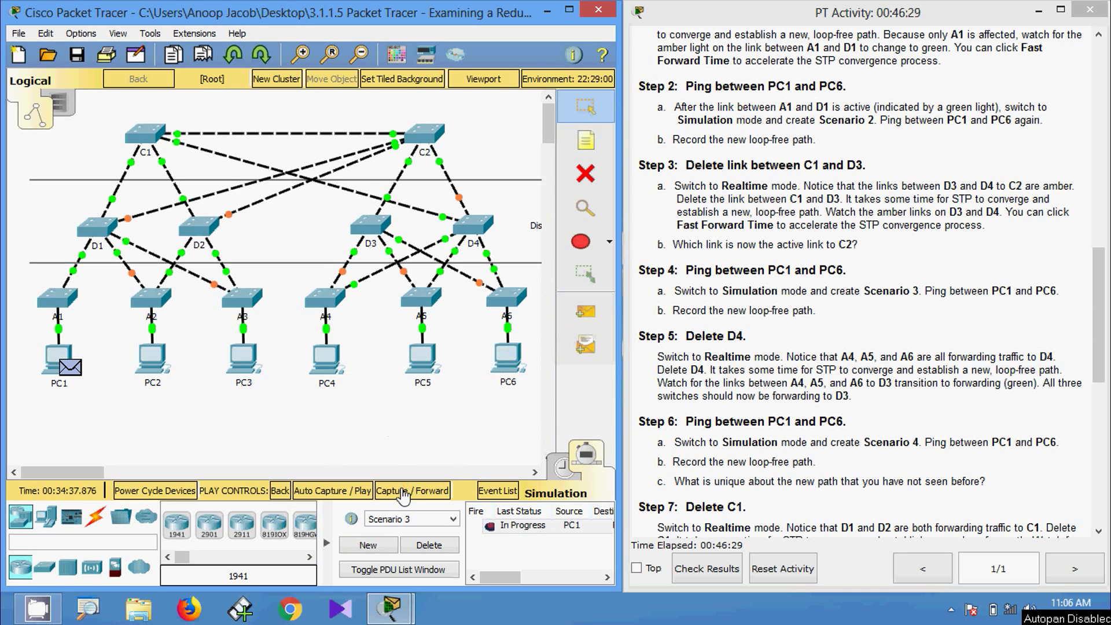
- Advance the Scenario 3 simulation event by event until the ICMP request from PC1 reaches PC6
click(404, 496)
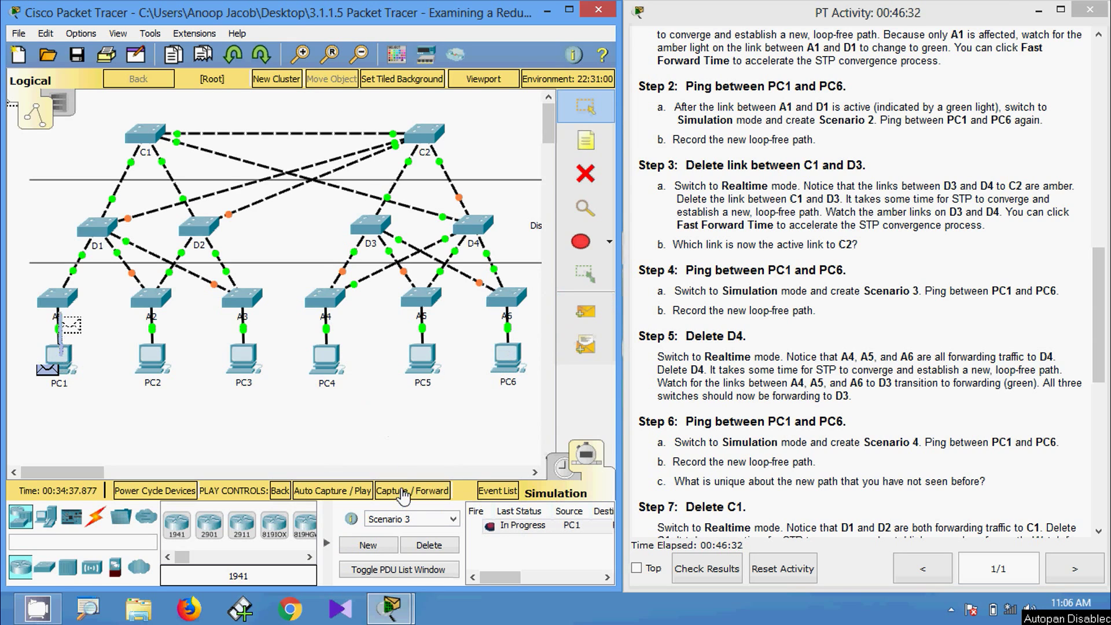
click(404, 495)
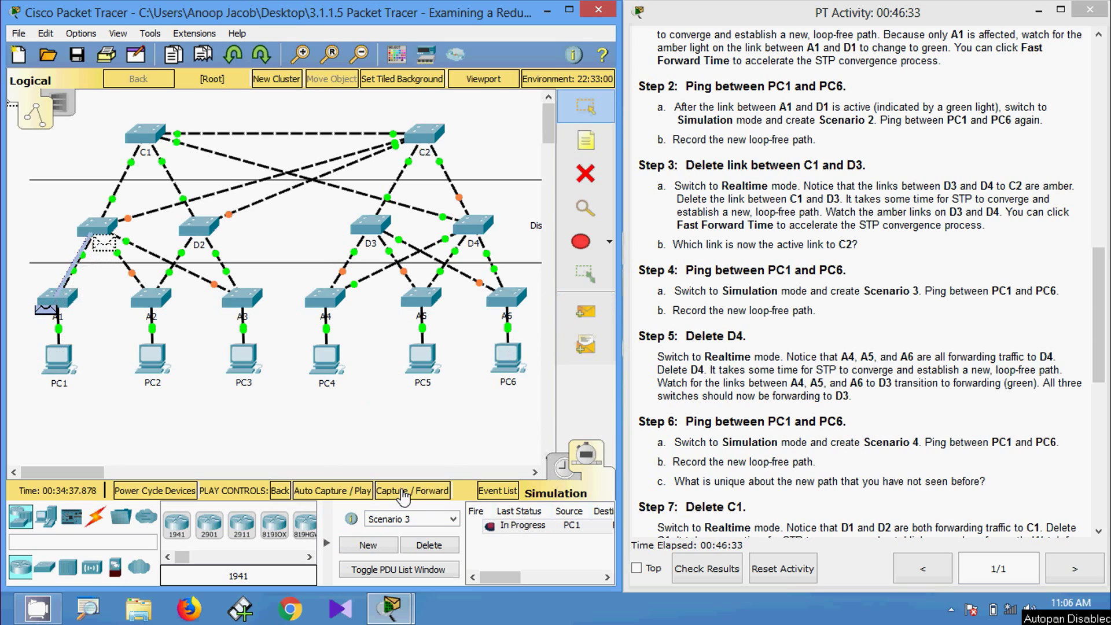
click(403, 496)
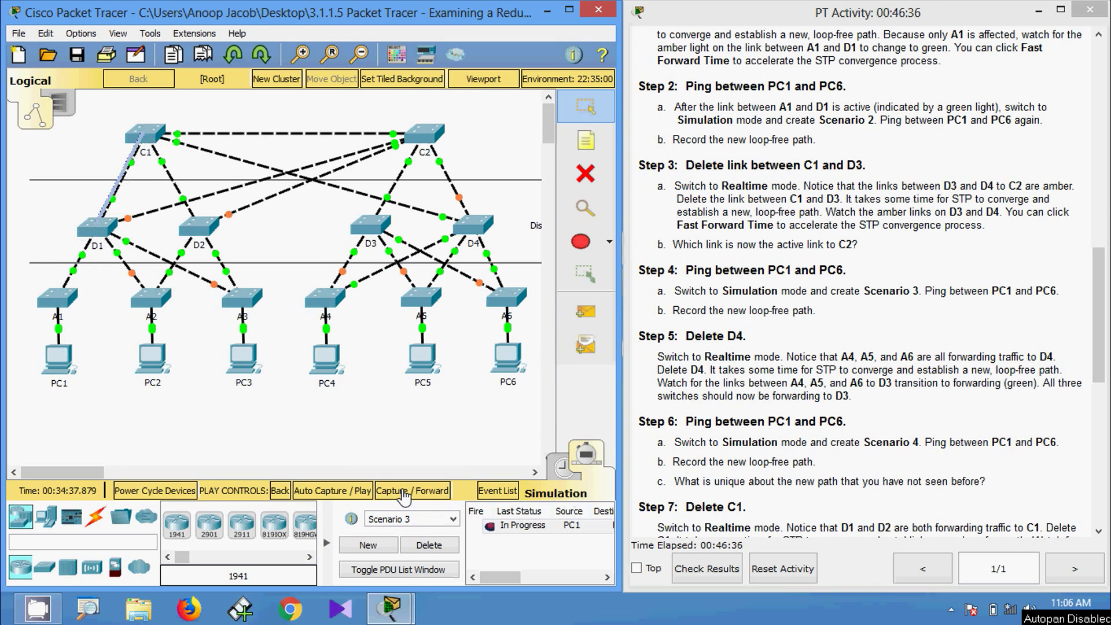
click(403, 496)
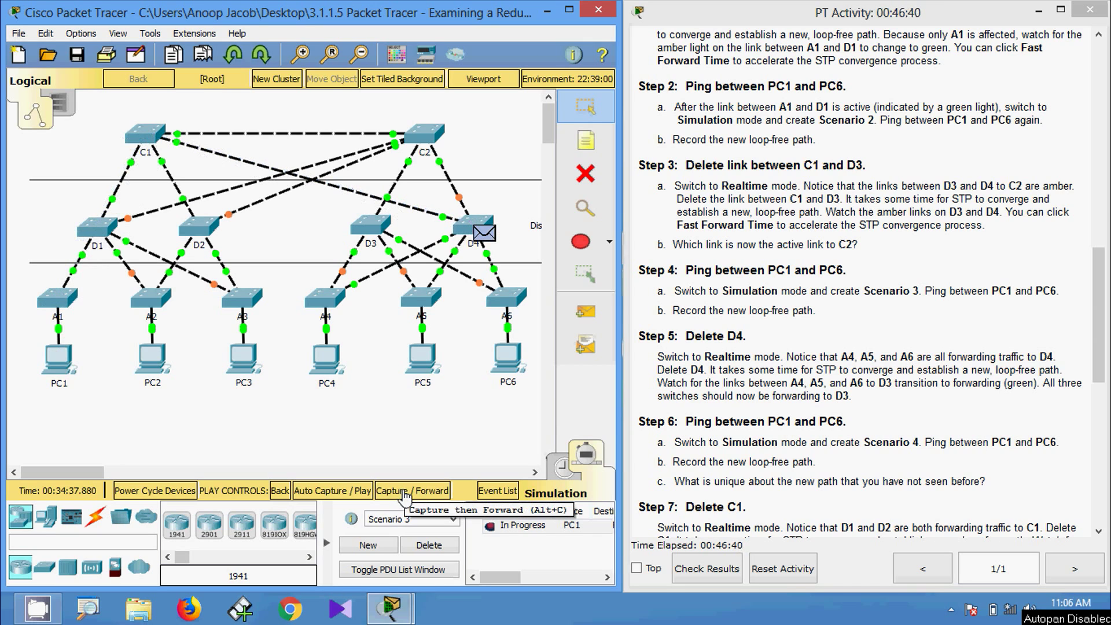
click(405, 496)
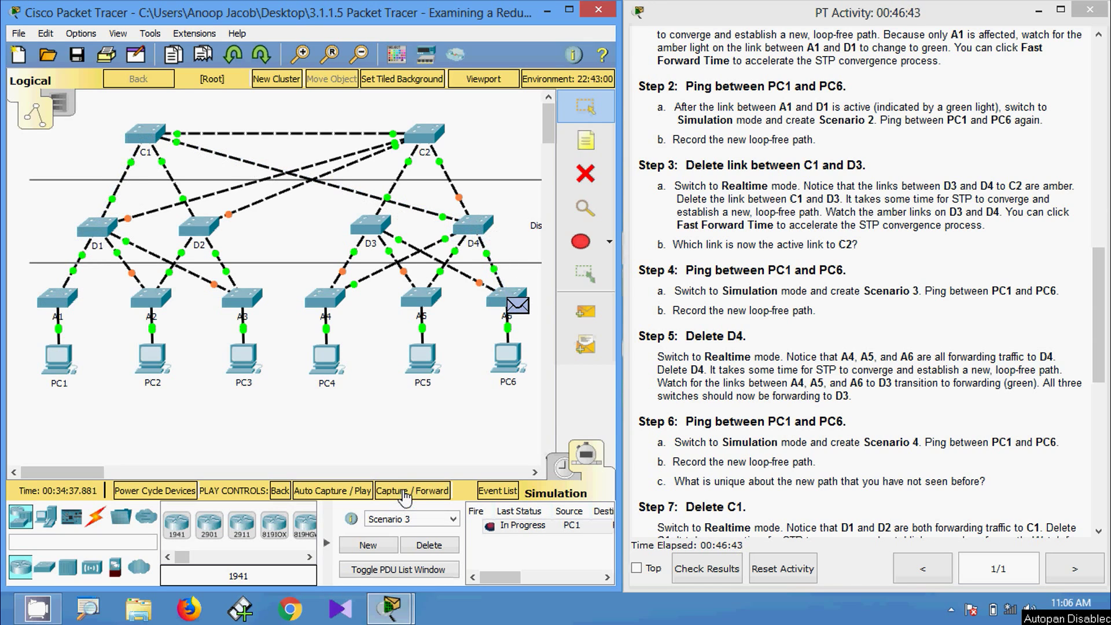
click(405, 496)
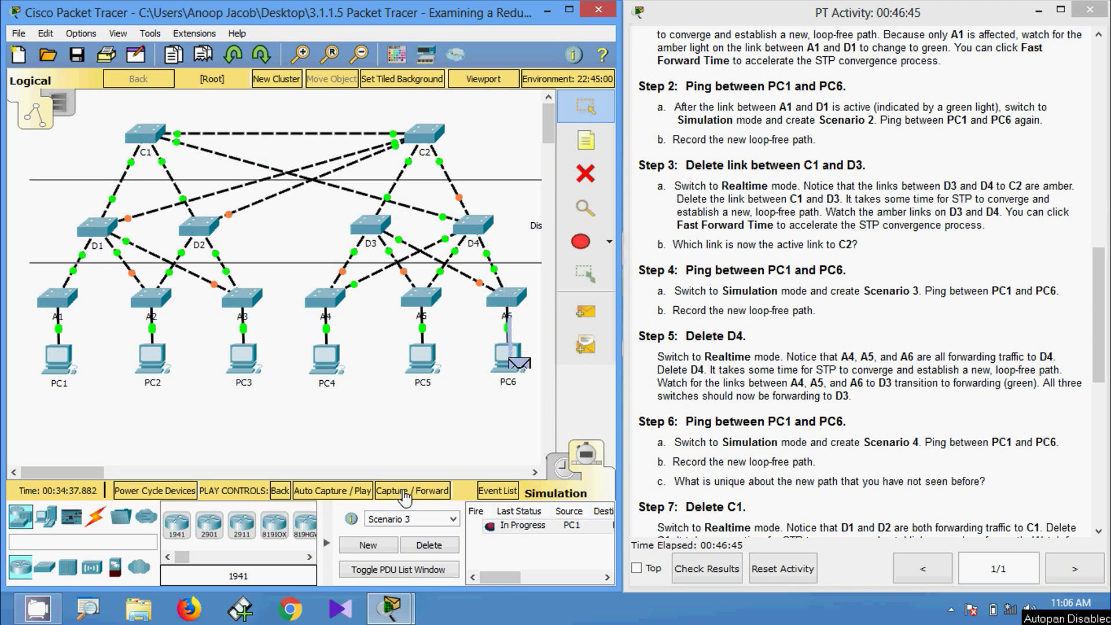
- Continue stepping through the Scenario 3 simulation until the ICMP reply from PC6 arrives back at PC1
click(405, 496)
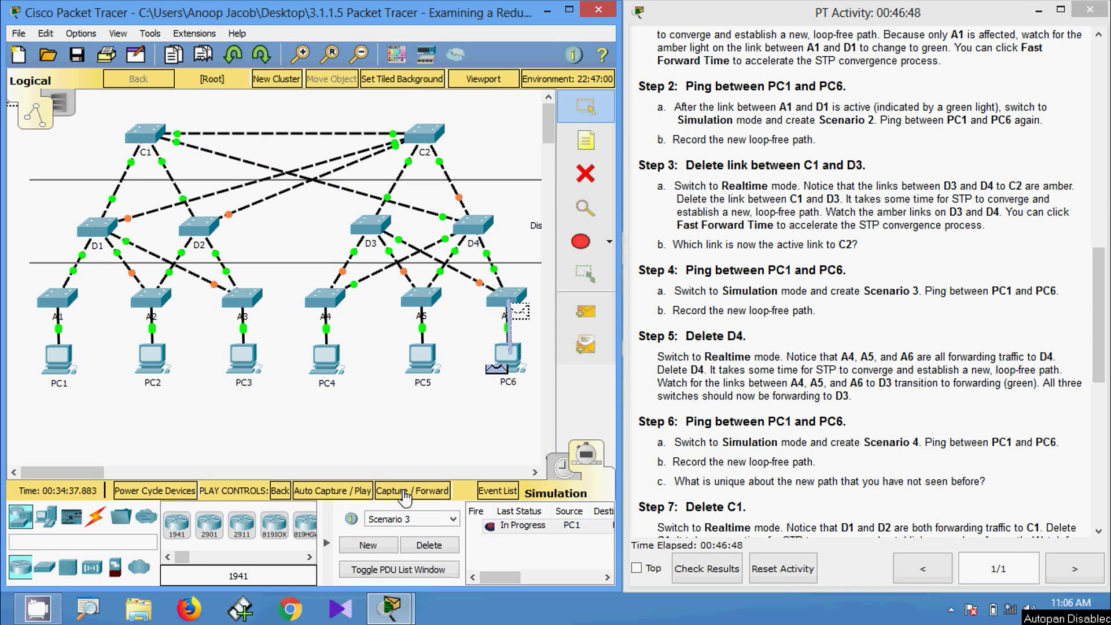
click(405, 495)
click(405, 496)
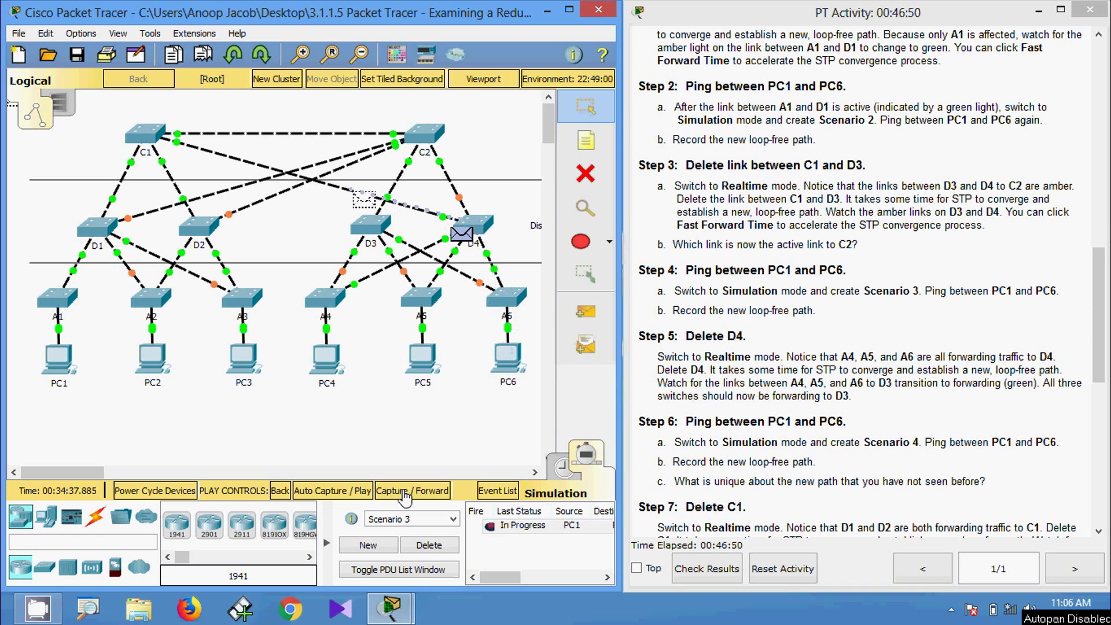
click(405, 496)
click(405, 496)
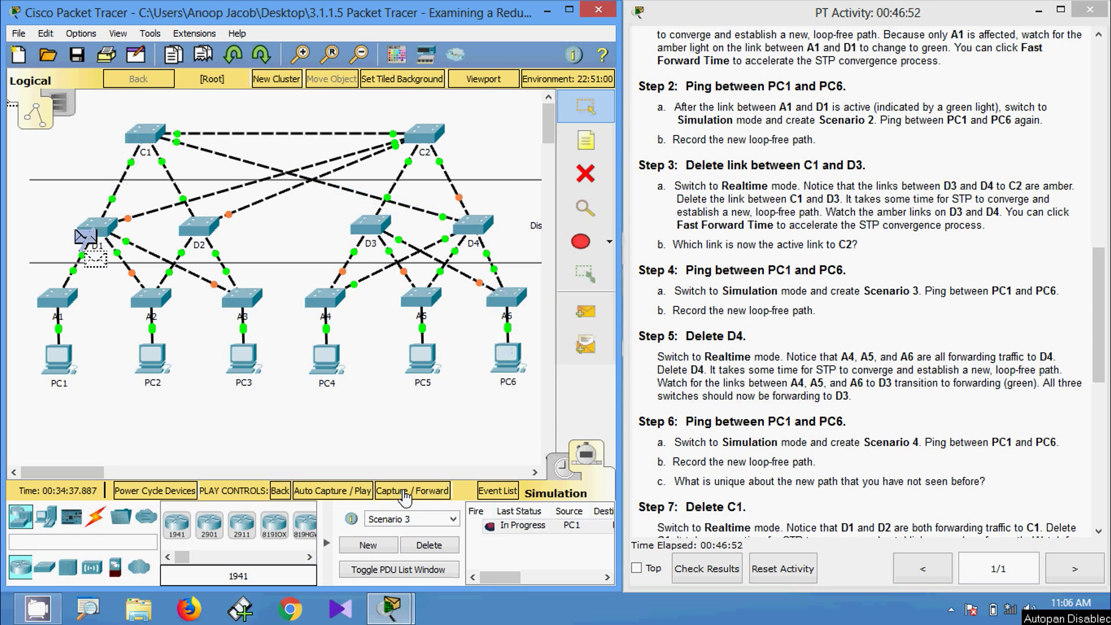
click(405, 496)
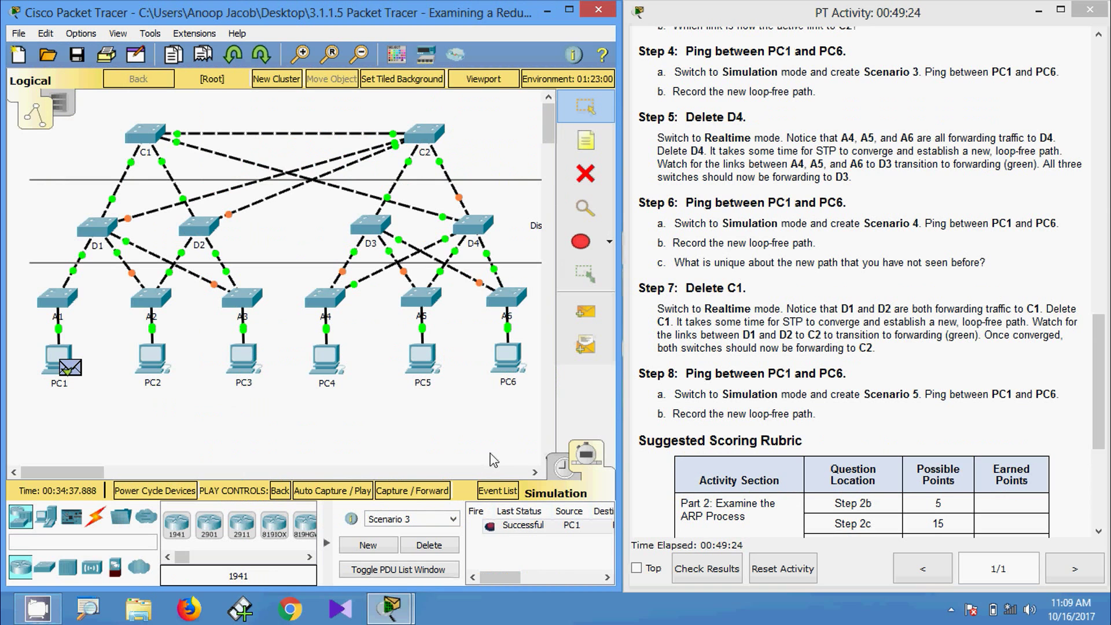
- Switch to Realtime mode and delete distribution switch D4 from the topology
click(564, 473)
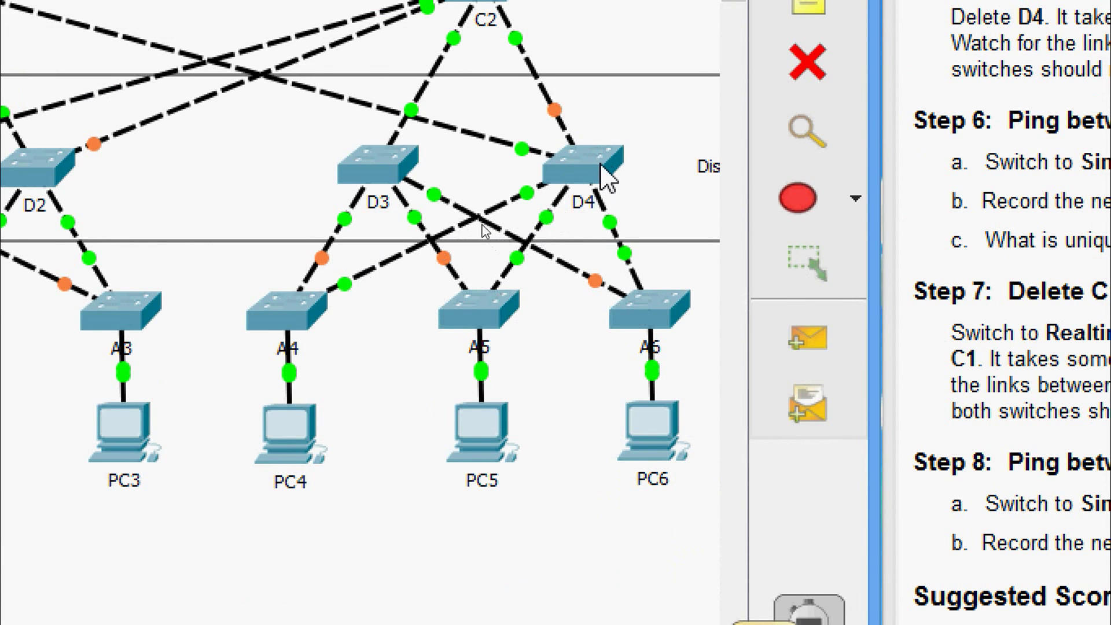
mouse_move(605, 176)
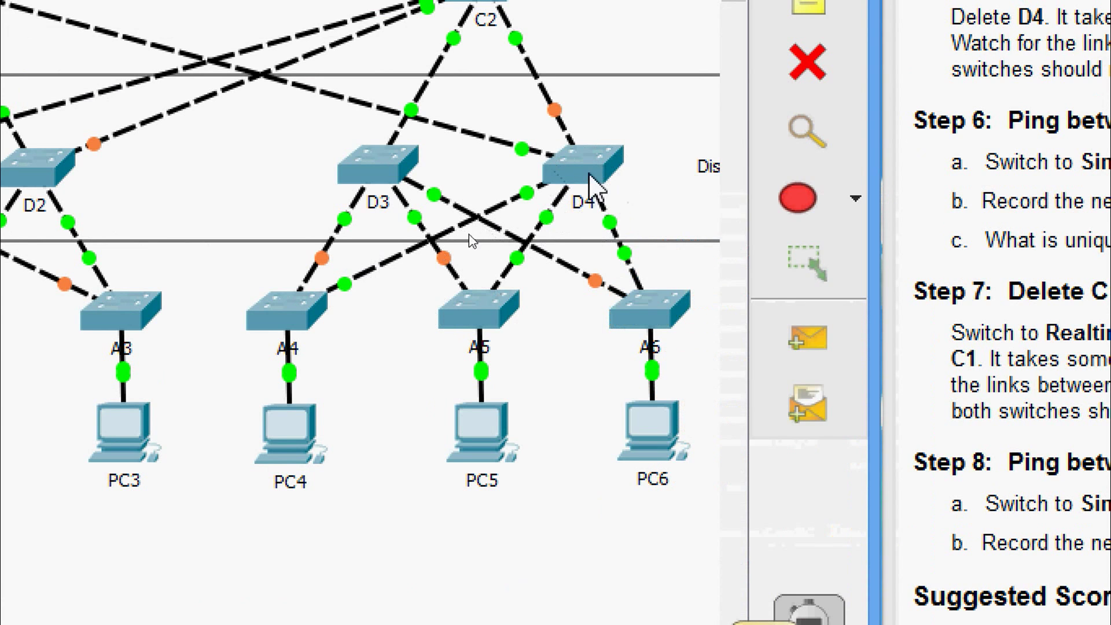
click(808, 62)
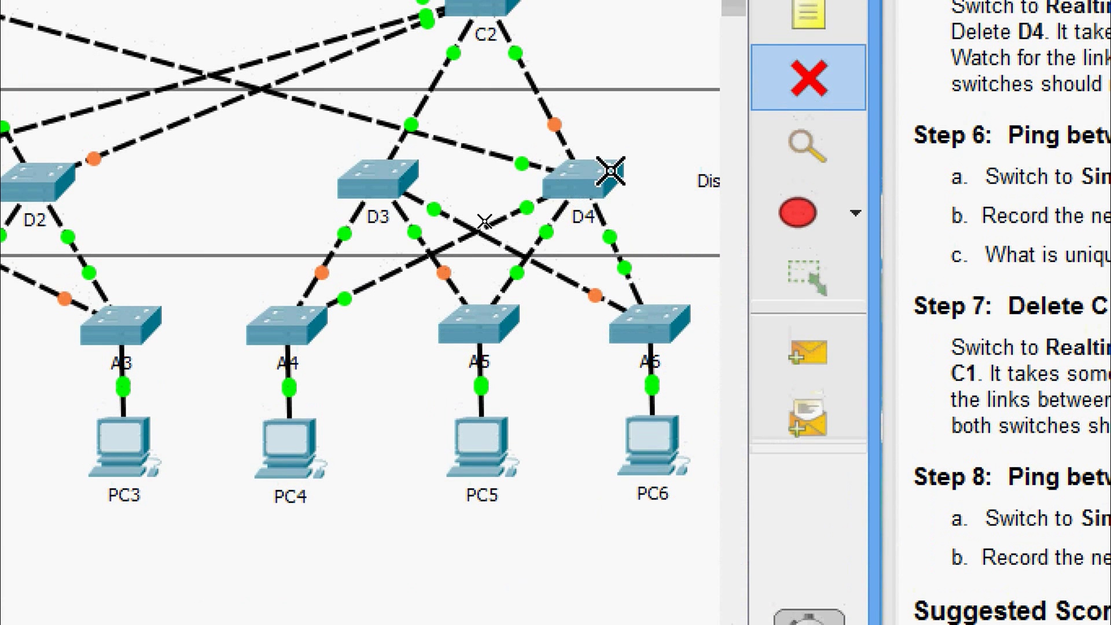
click(588, 184)
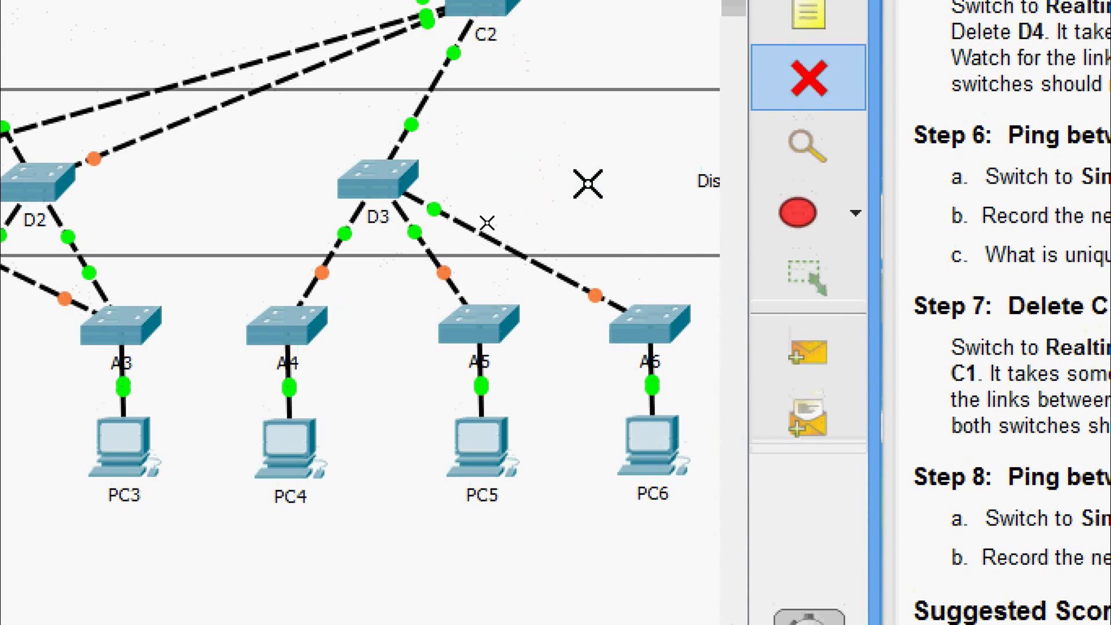
key(Escape)
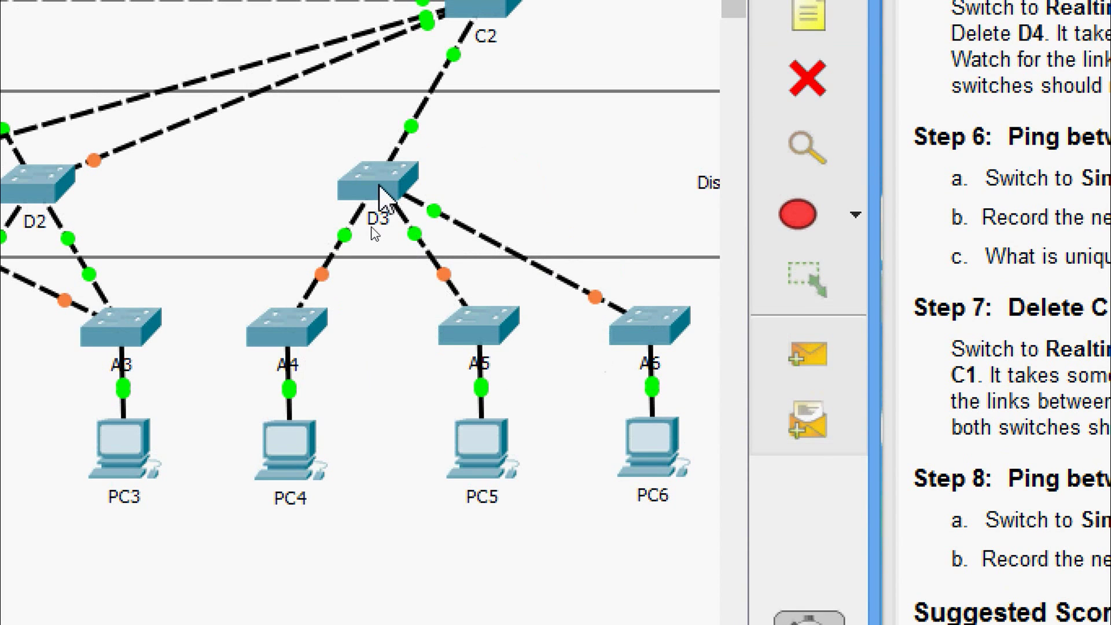
mouse_move(379, 185)
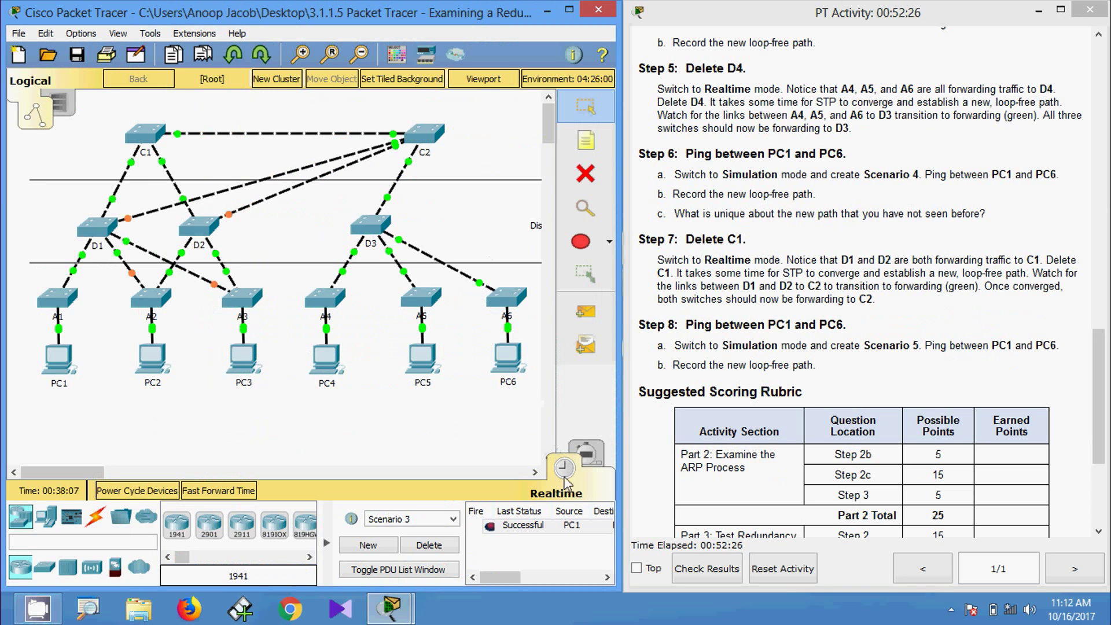
- Return to Simulation mode with the simulation panel hidden and create Scenario 4
click(594, 463)
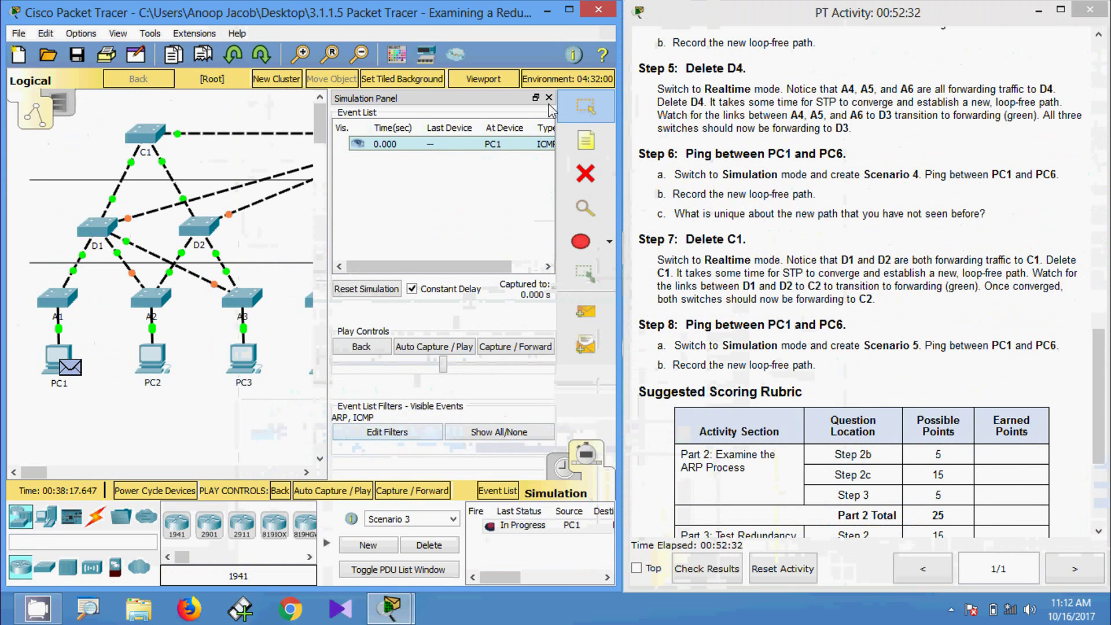
click(549, 97)
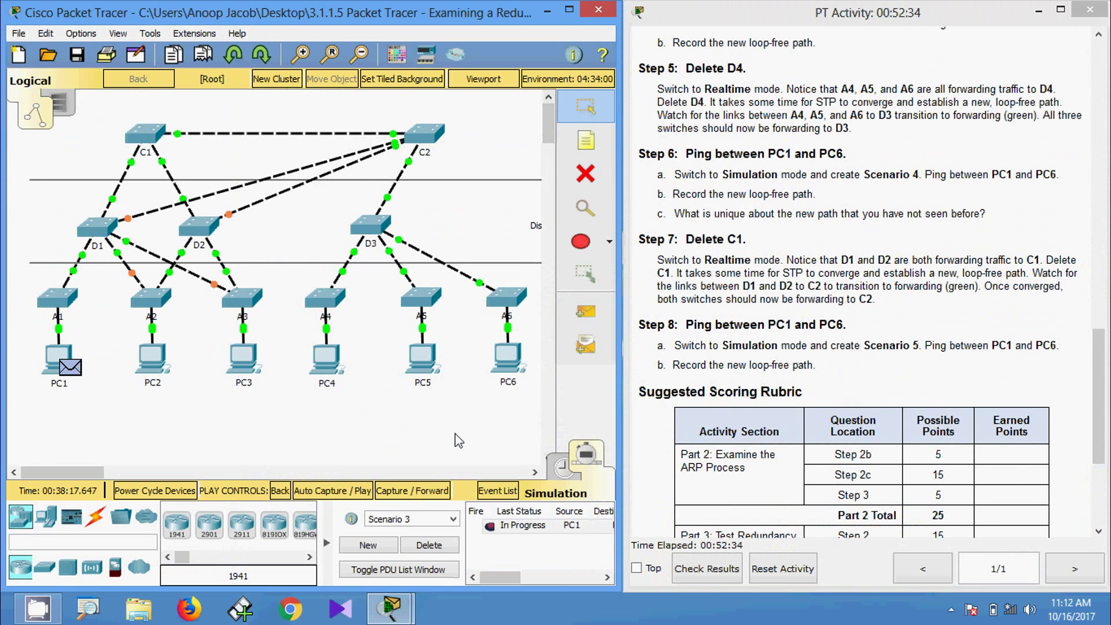
click(369, 554)
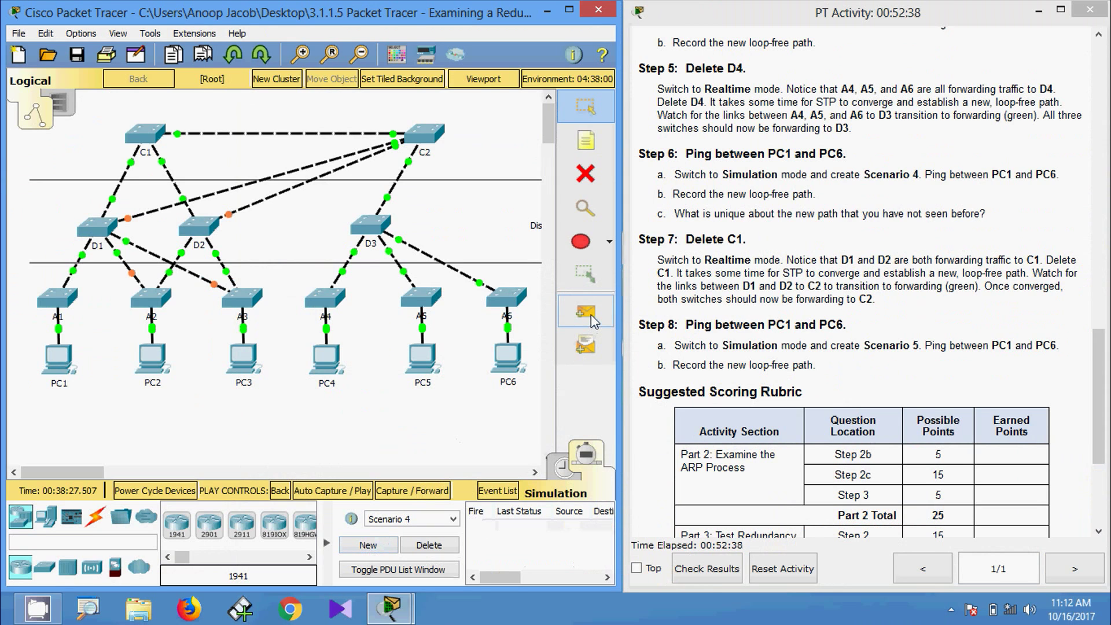
- Add a simple PDU from PC1 to PC6 in Scenario 4
click(586, 313)
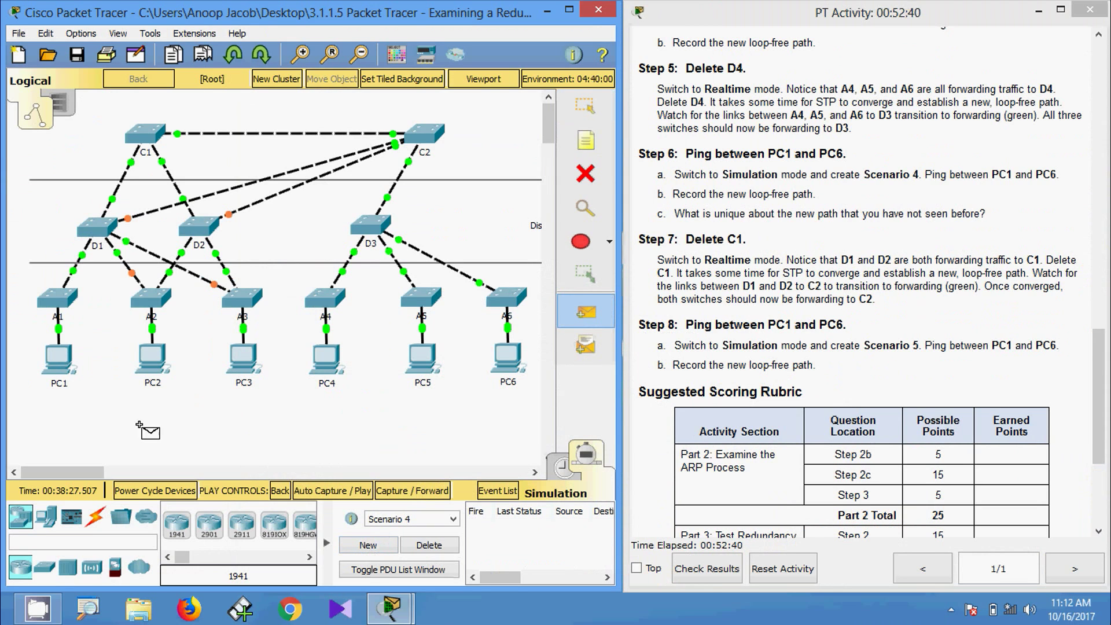
click(57, 359)
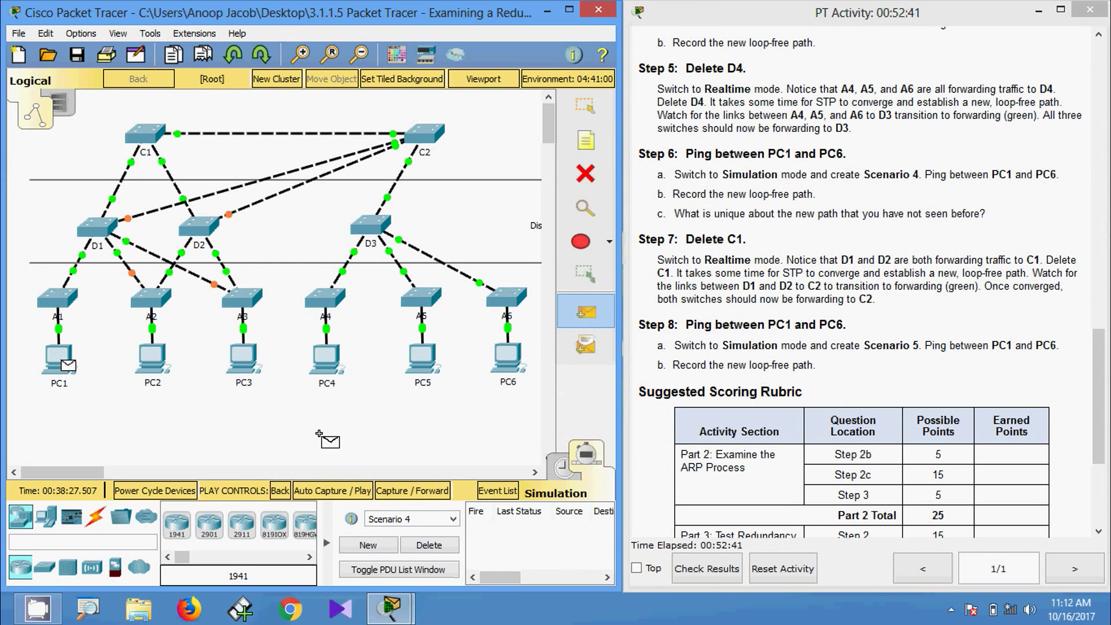
click(508, 360)
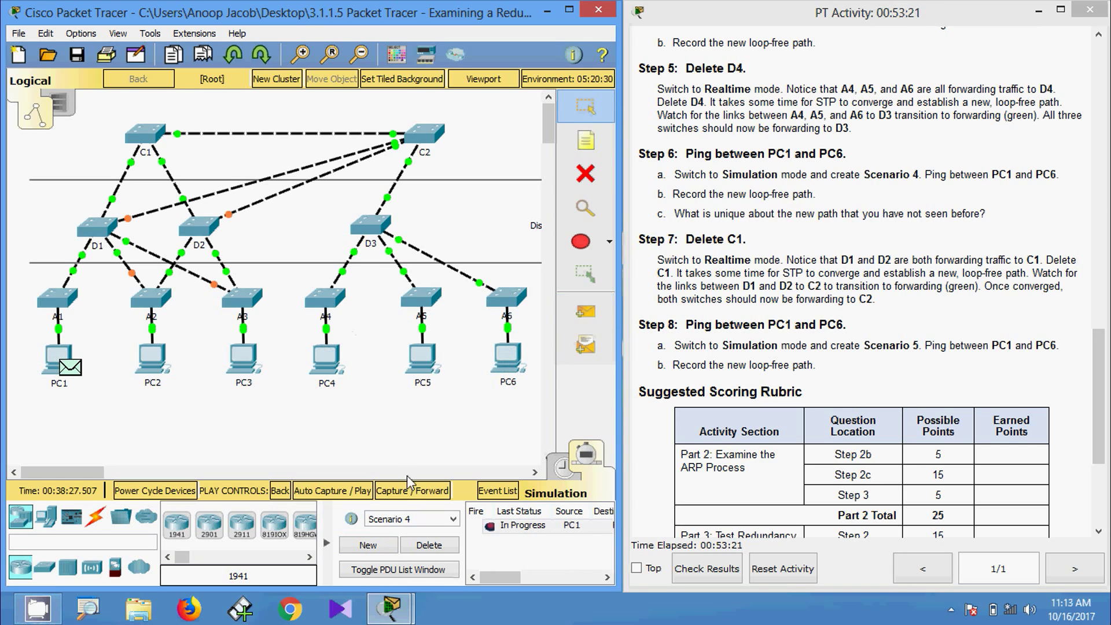
- Advance the Scenario 4 simulation event by event until the ICMP request from PC1 reaches PC6
click(408, 490)
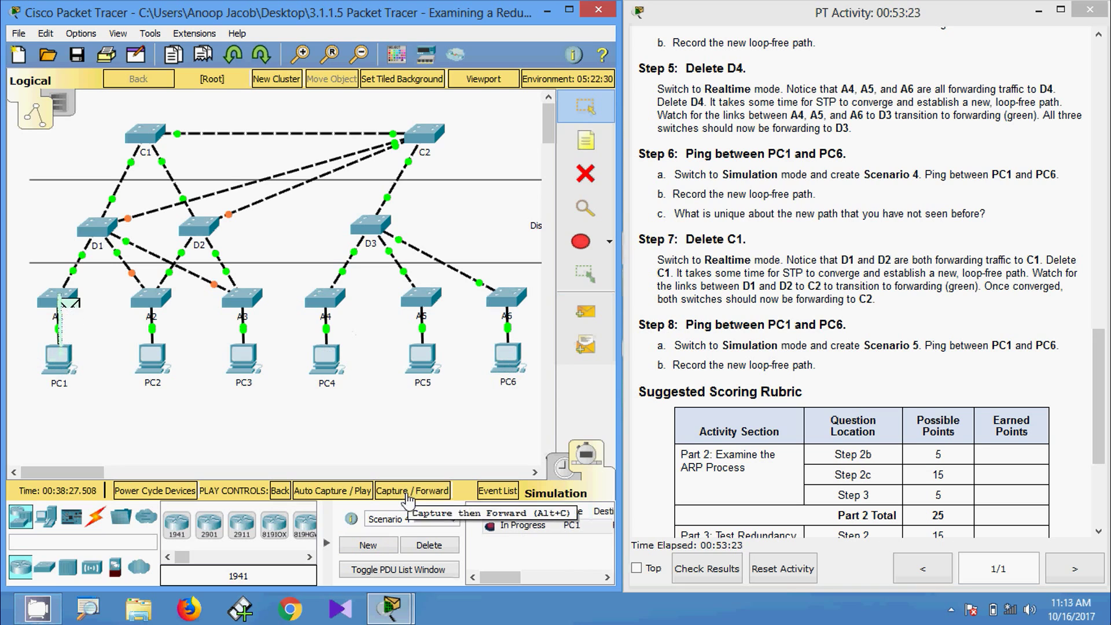
click(408, 492)
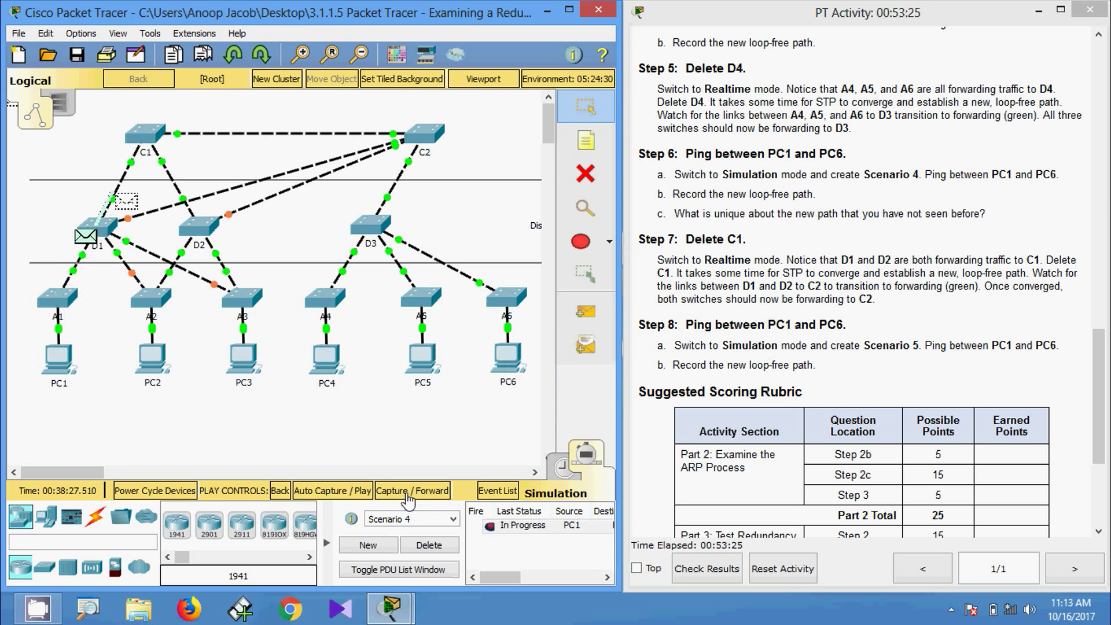
click(408, 493)
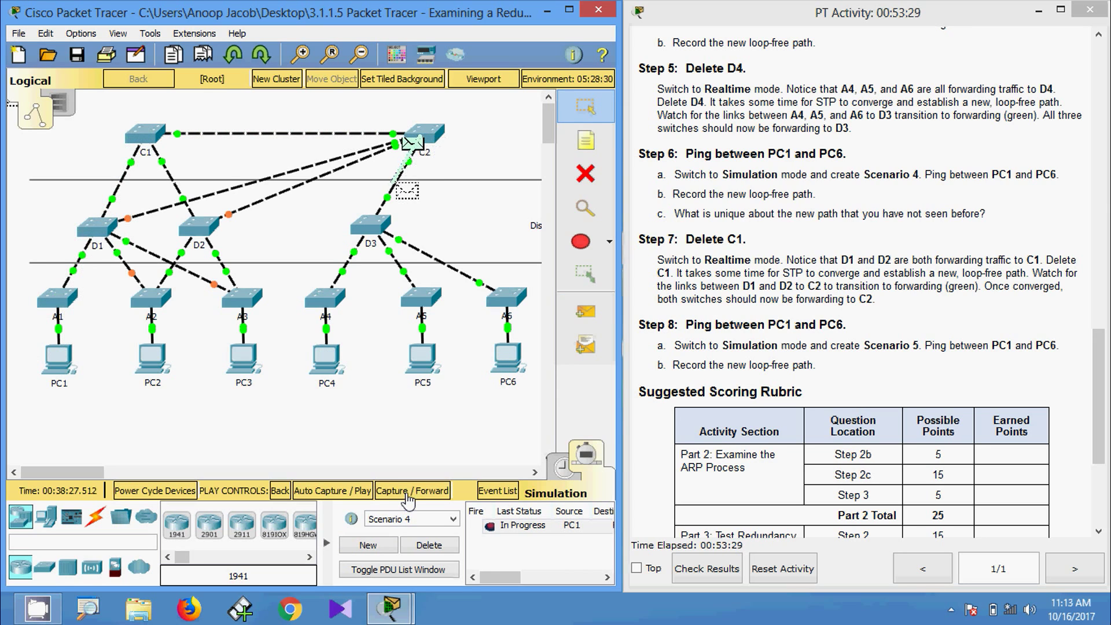
click(408, 493)
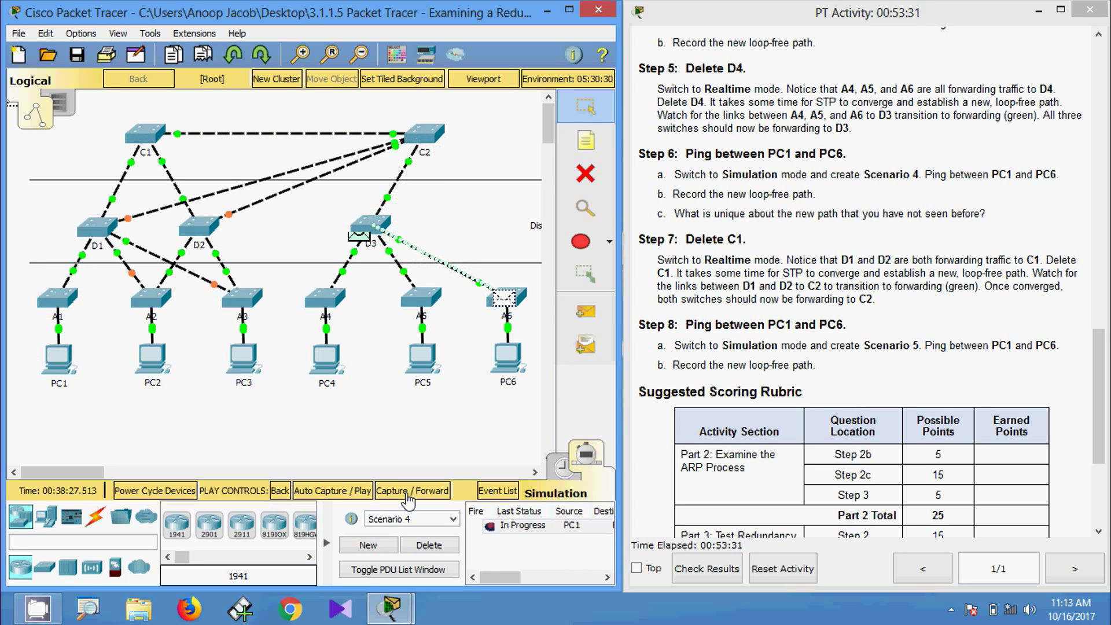
click(408, 491)
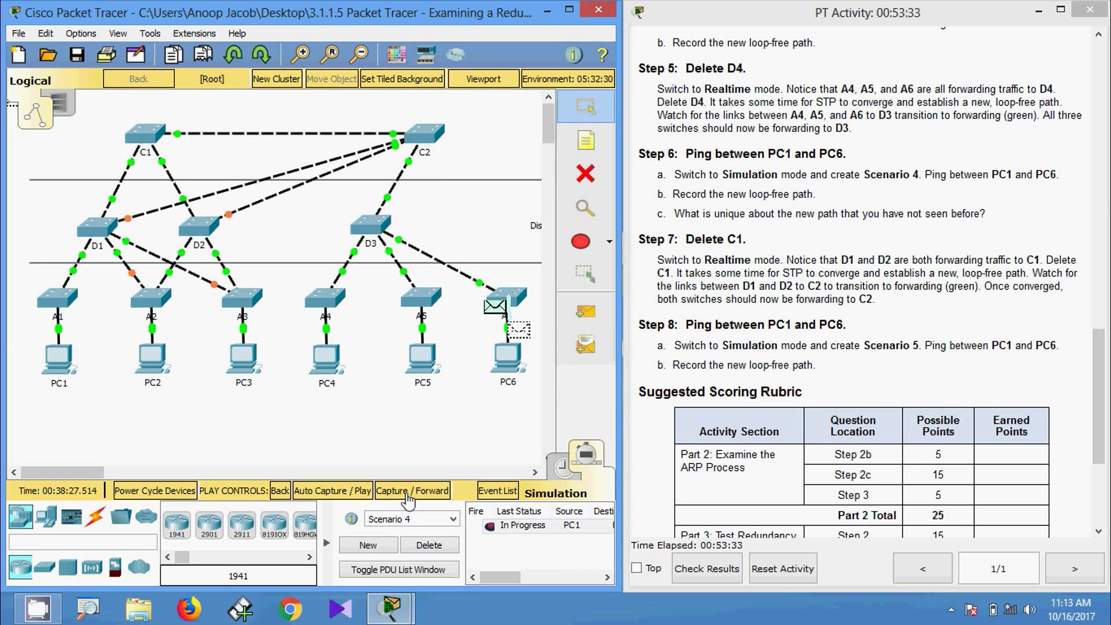
- Continue stepping through the Scenario 4 simulation until the ICMP reply from PC6 arrives back at PC1
click(408, 491)
click(408, 492)
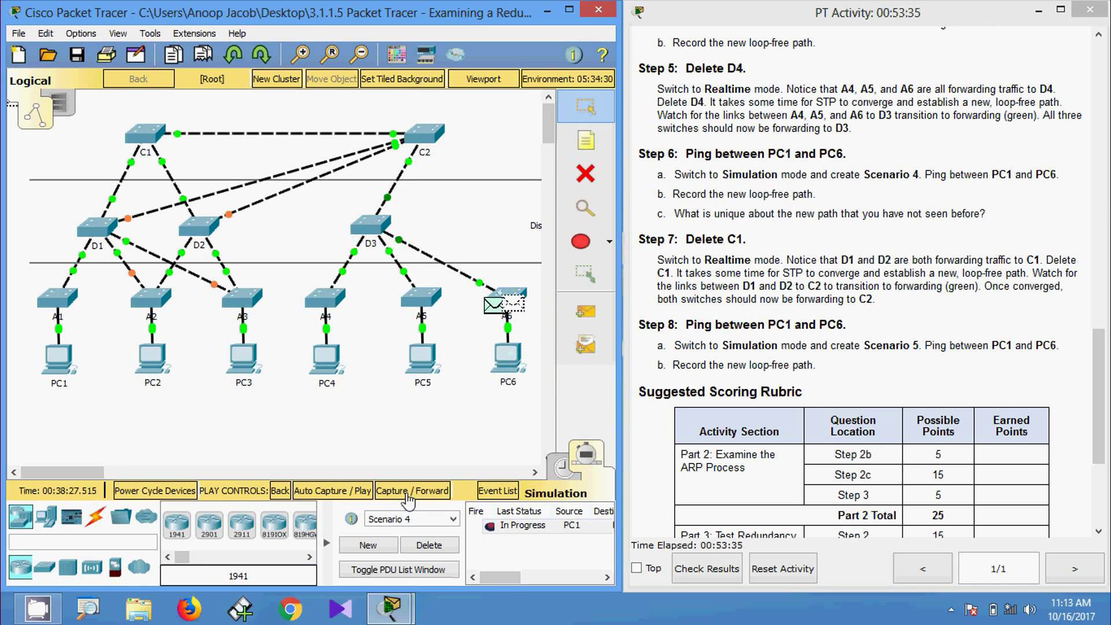
click(408, 492)
click(408, 490)
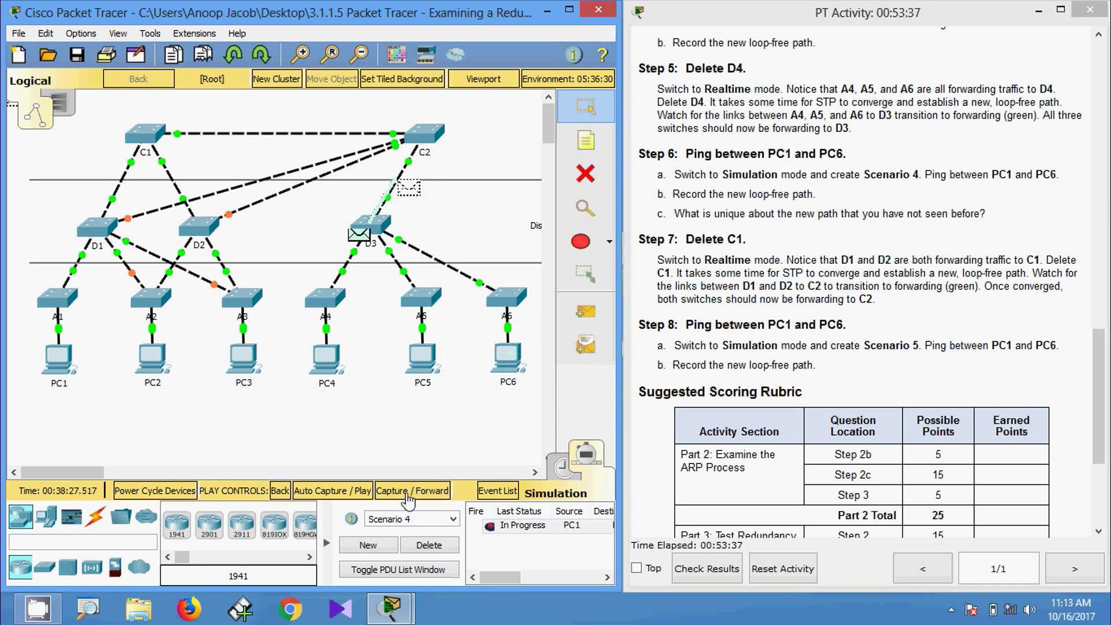
click(408, 491)
click(408, 491)
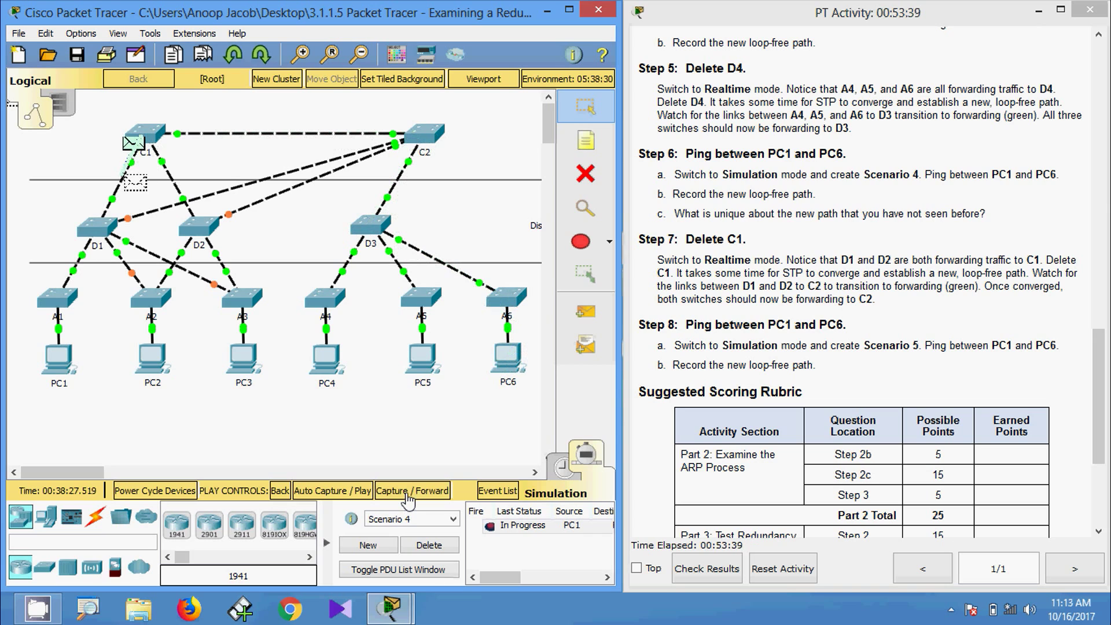
click(408, 491)
click(408, 491)
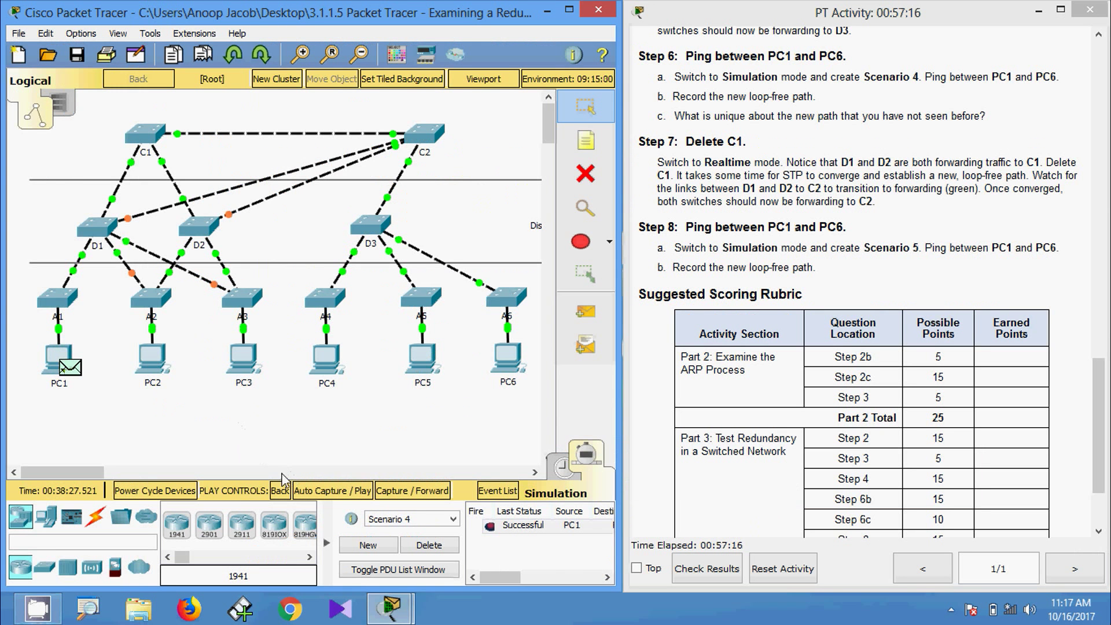
- Delete core switch C1 in Realtime mode and fast-forward time so spanning tree converges
click(559, 470)
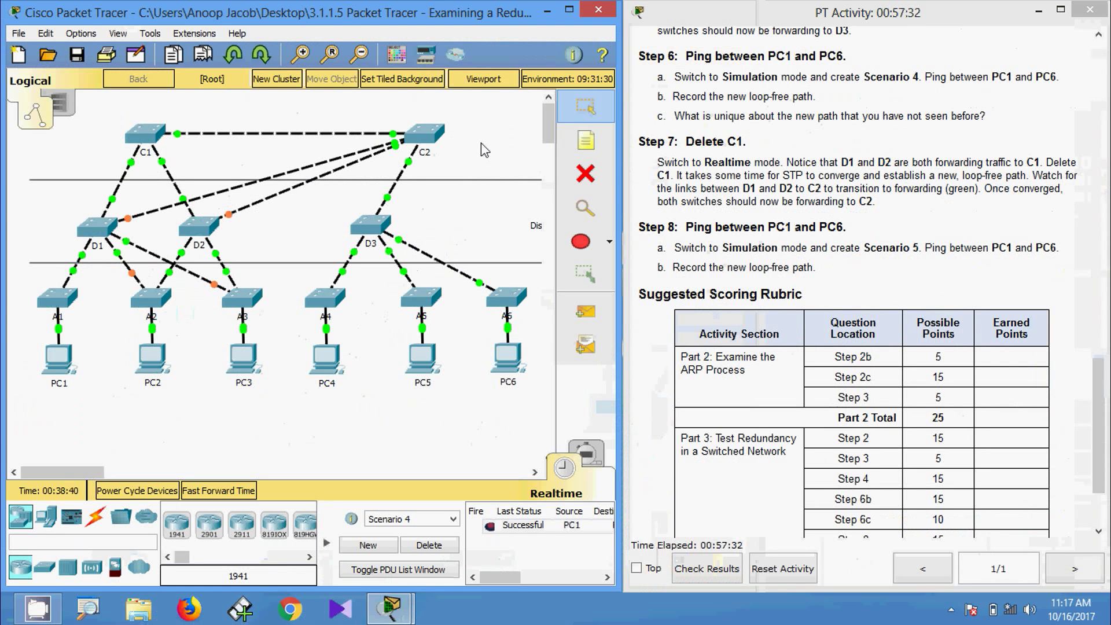
click(586, 173)
click(148, 136)
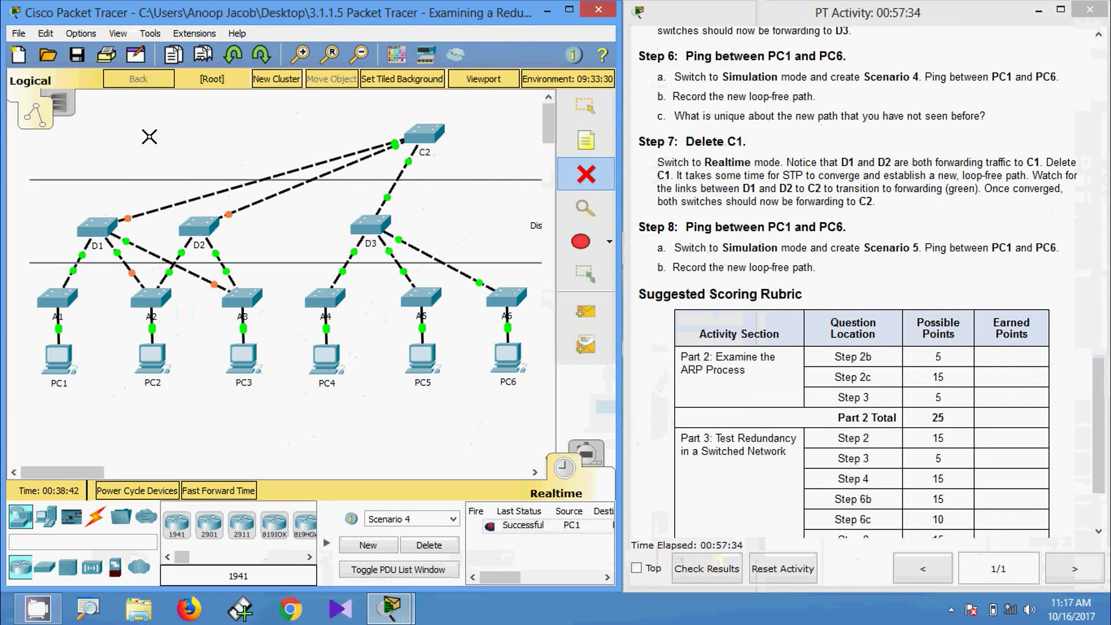
key(Escape)
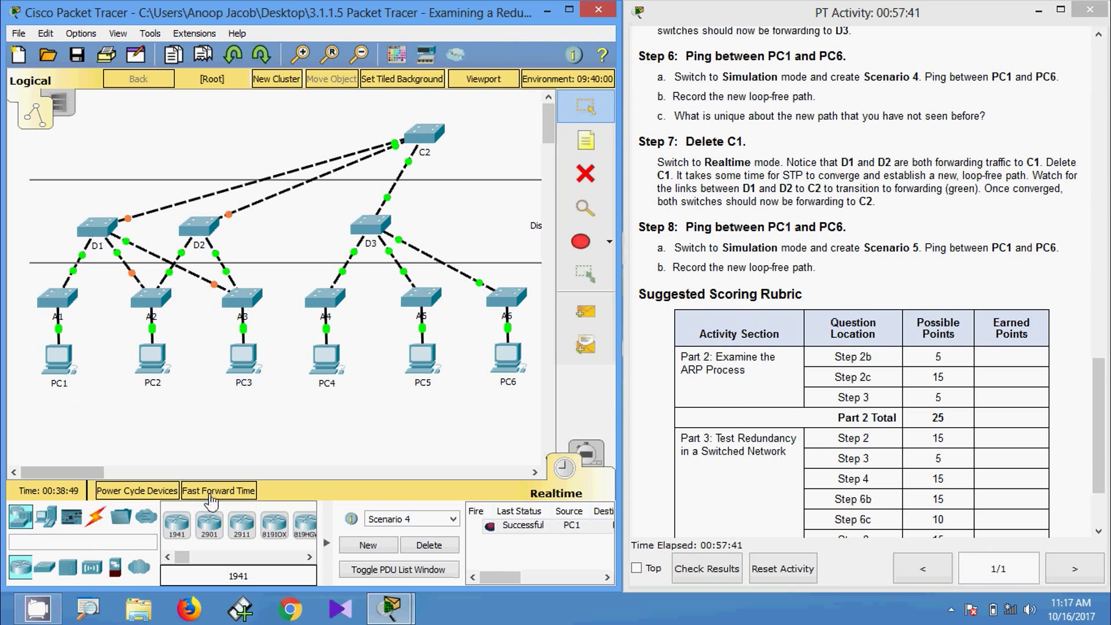
click(210, 491)
click(210, 492)
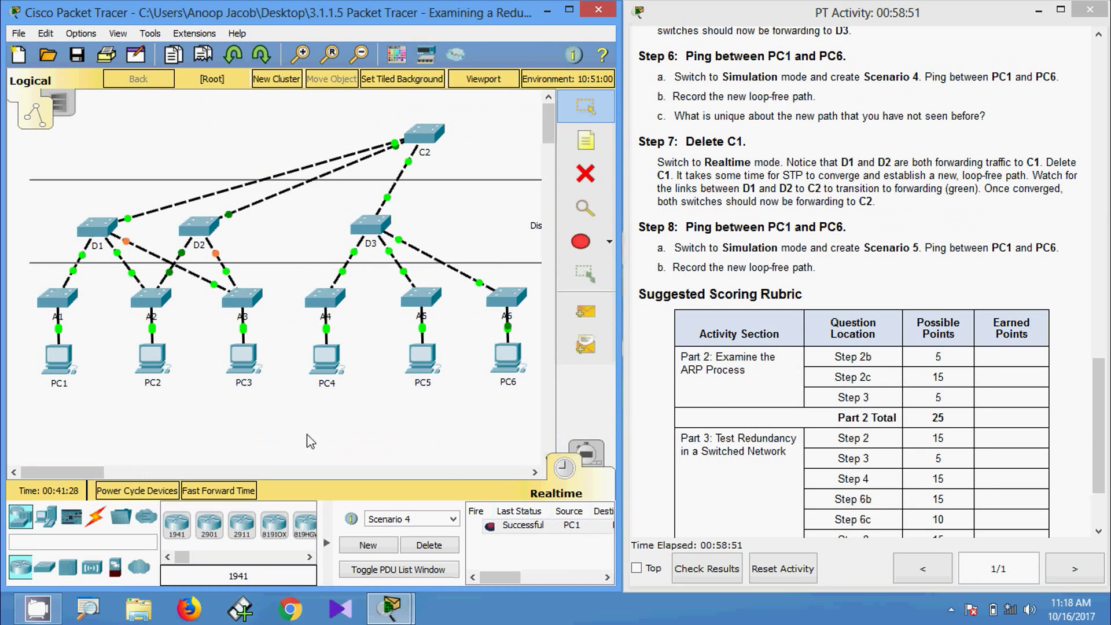
- Go back to Simulation mode with the simulation panel hidden and create Scenario 5
click(591, 459)
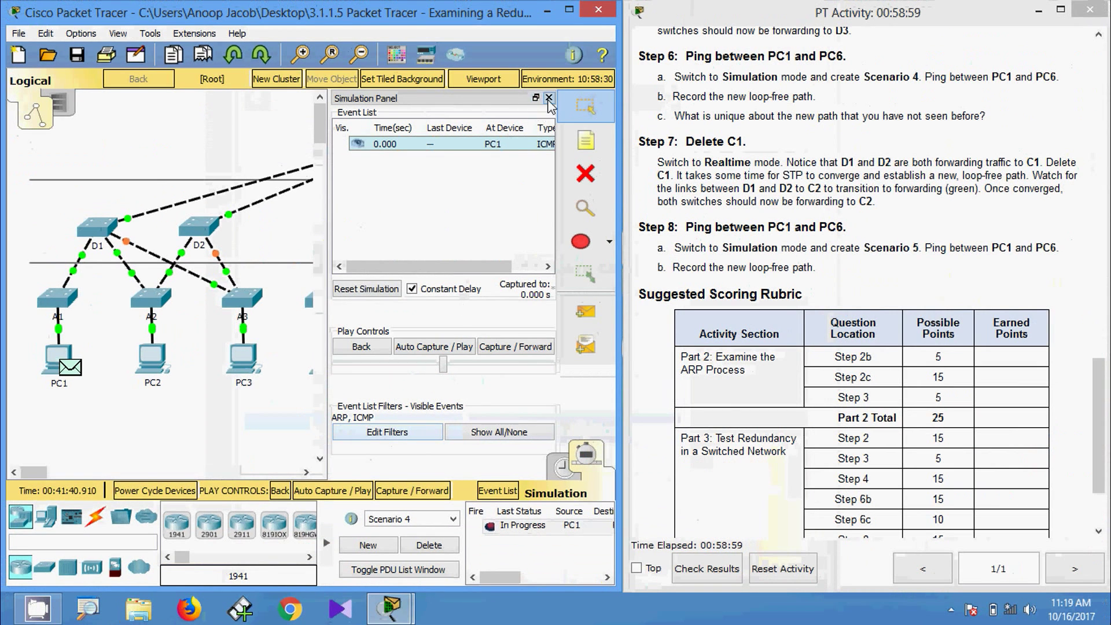
click(548, 98)
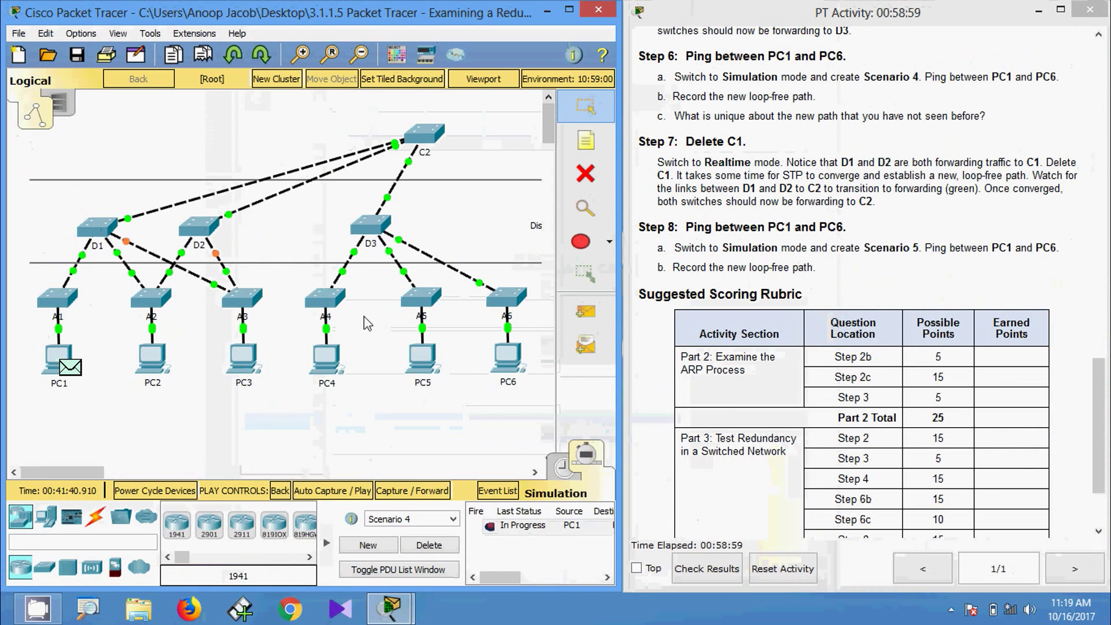
click(358, 548)
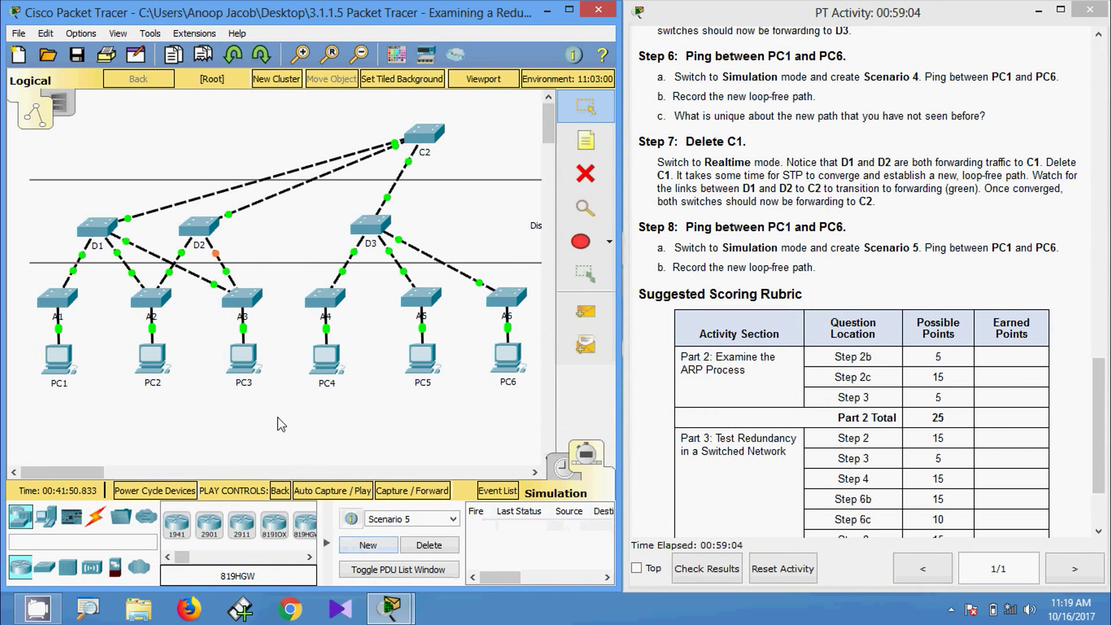
- Add a simple PDU from PC1 to PC6 in Scenario 5
click(588, 313)
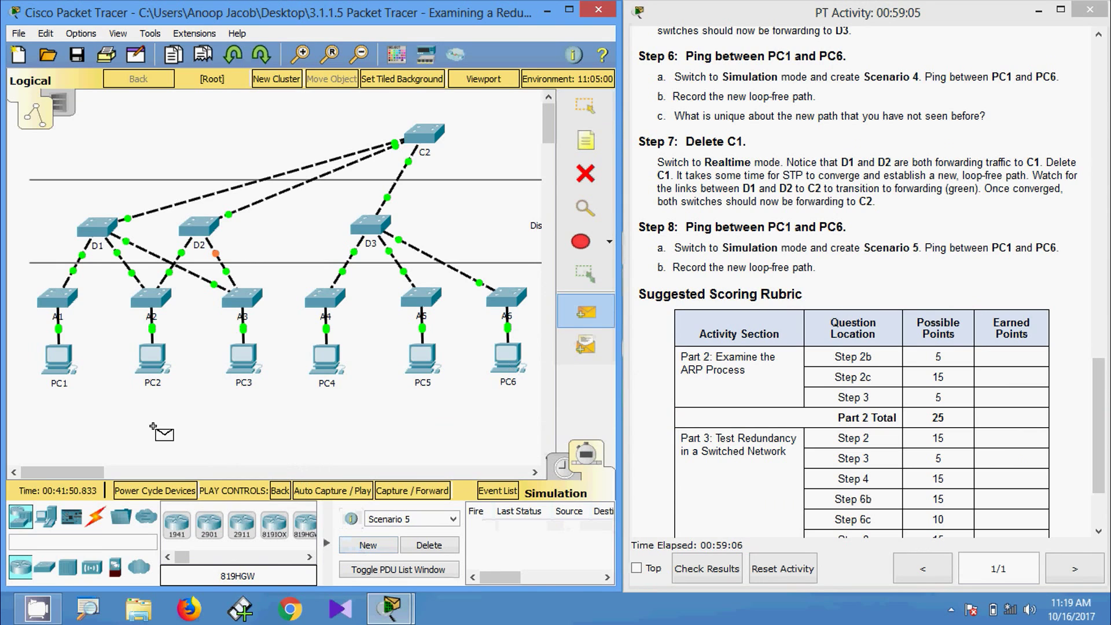
click(60, 361)
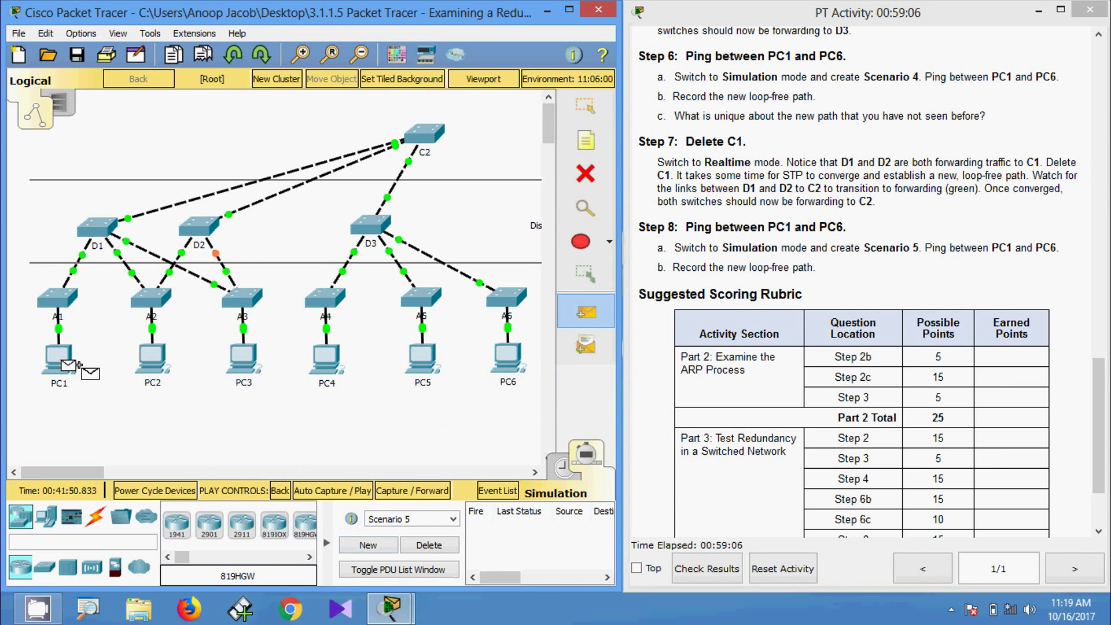
click(505, 360)
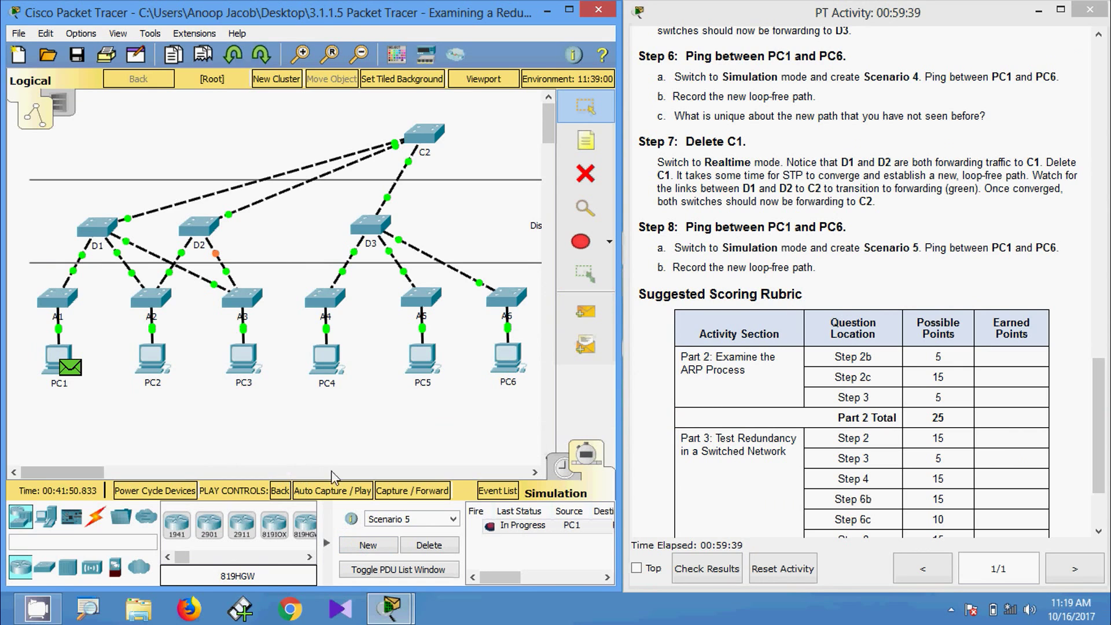
- Step the Scenario 5 simulation forward event by event until the ICMP request from PC1 reaches PC6
click(396, 491)
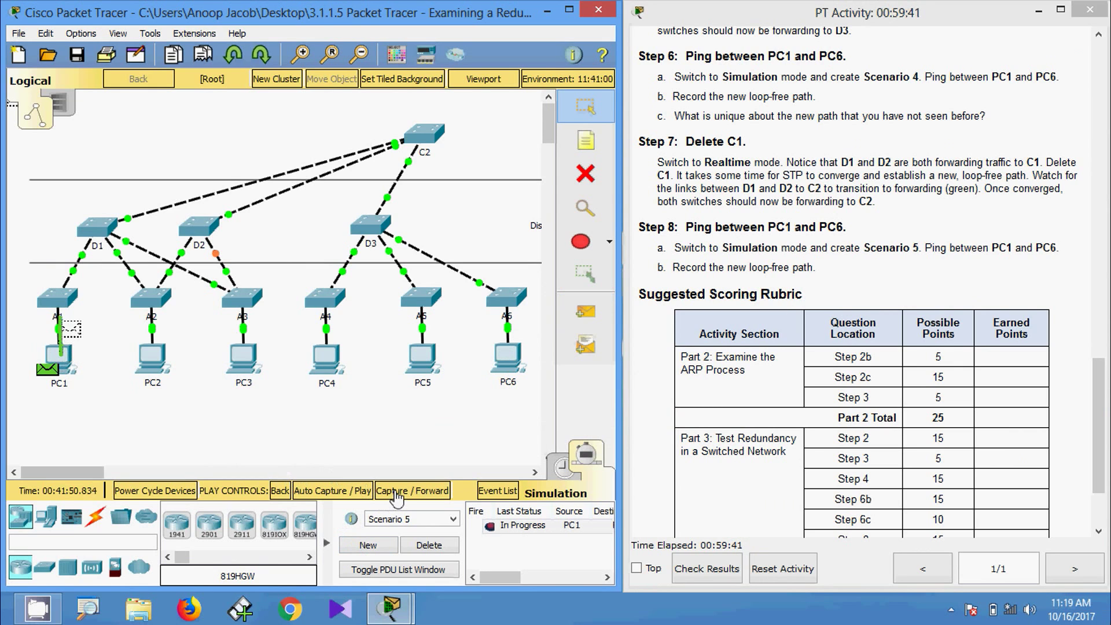
click(396, 491)
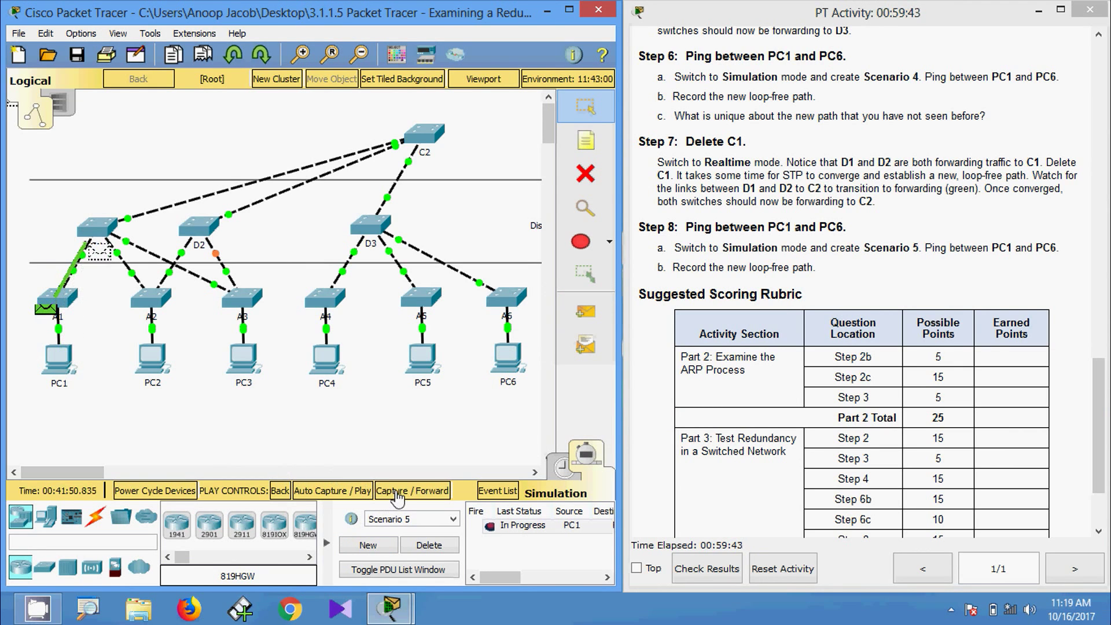
click(396, 490)
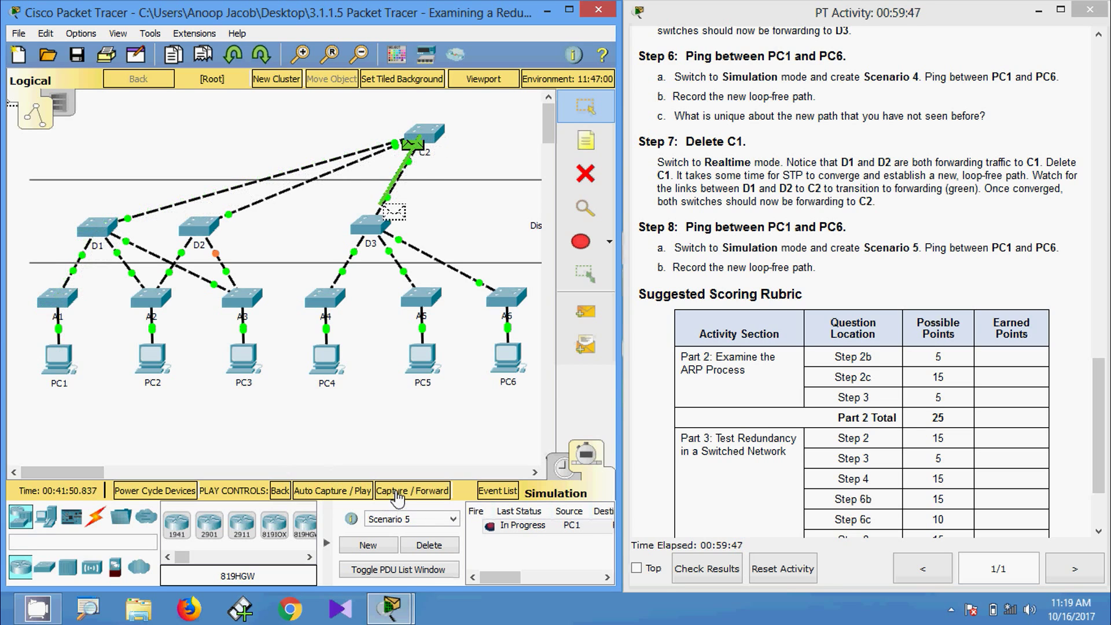
click(396, 491)
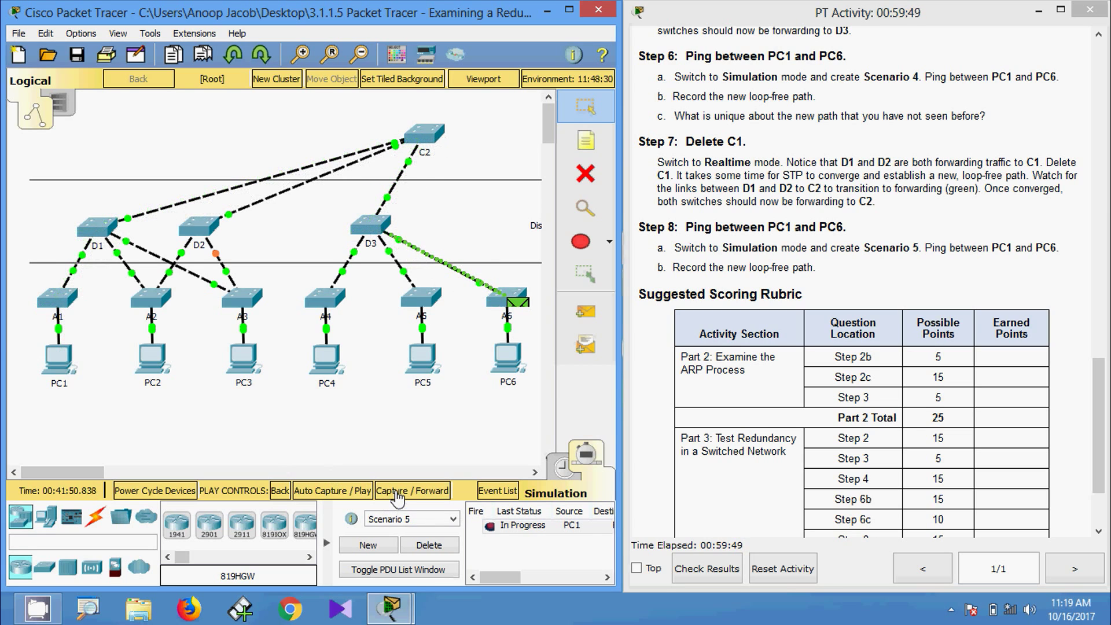
click(395, 491)
click(395, 491)
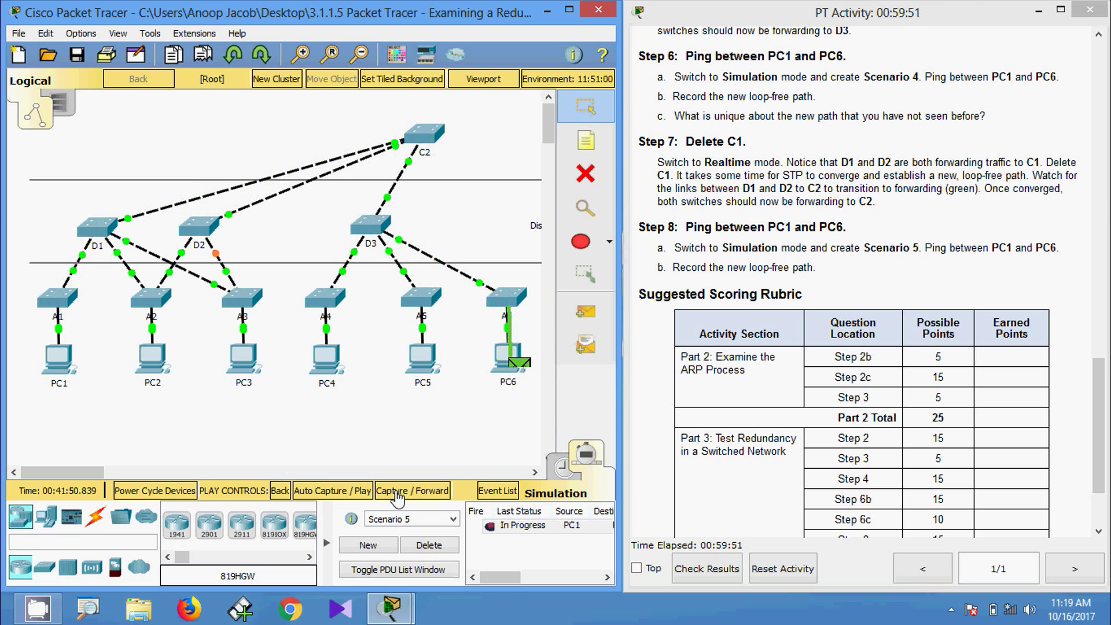
- Continue stepping through the Scenario 5 simulation until the ICMP reply from PC6 arrives back at PC1
click(395, 490)
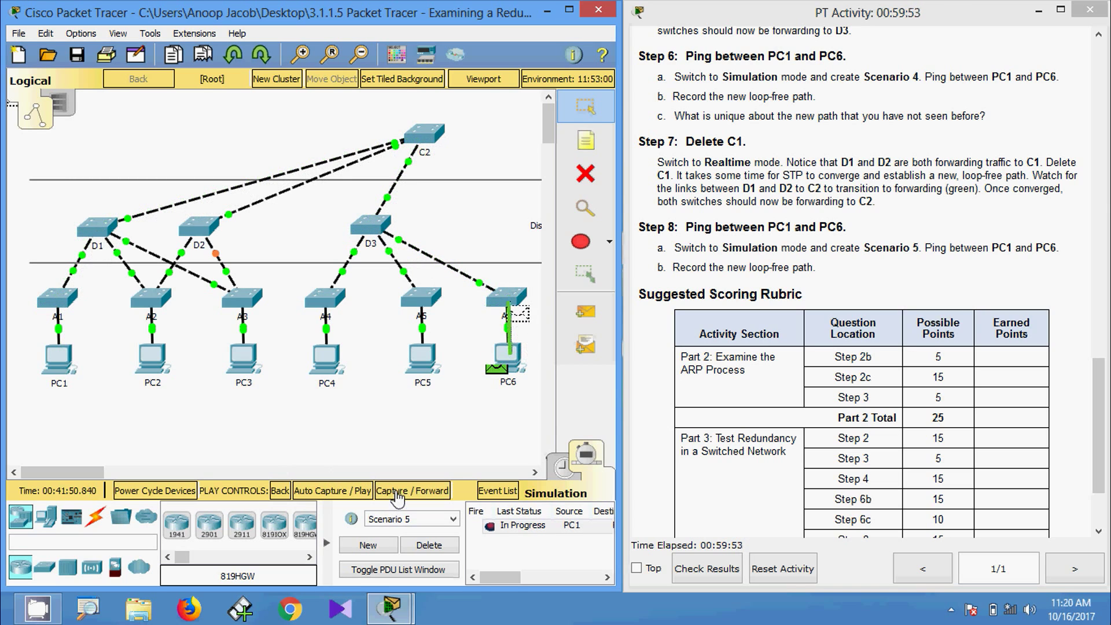
click(396, 490)
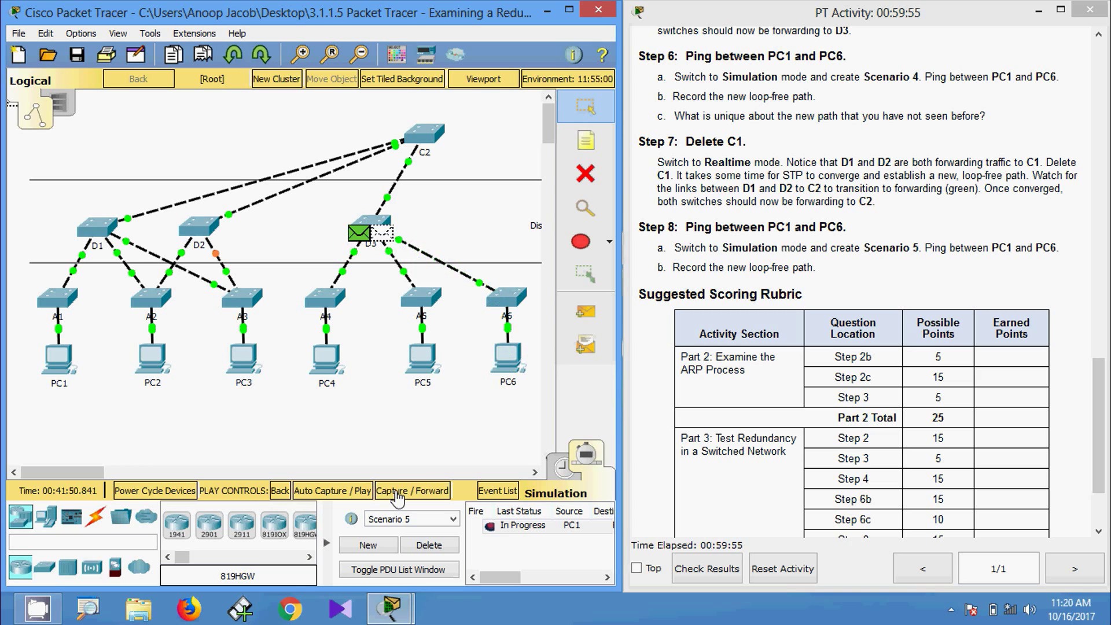
click(396, 491)
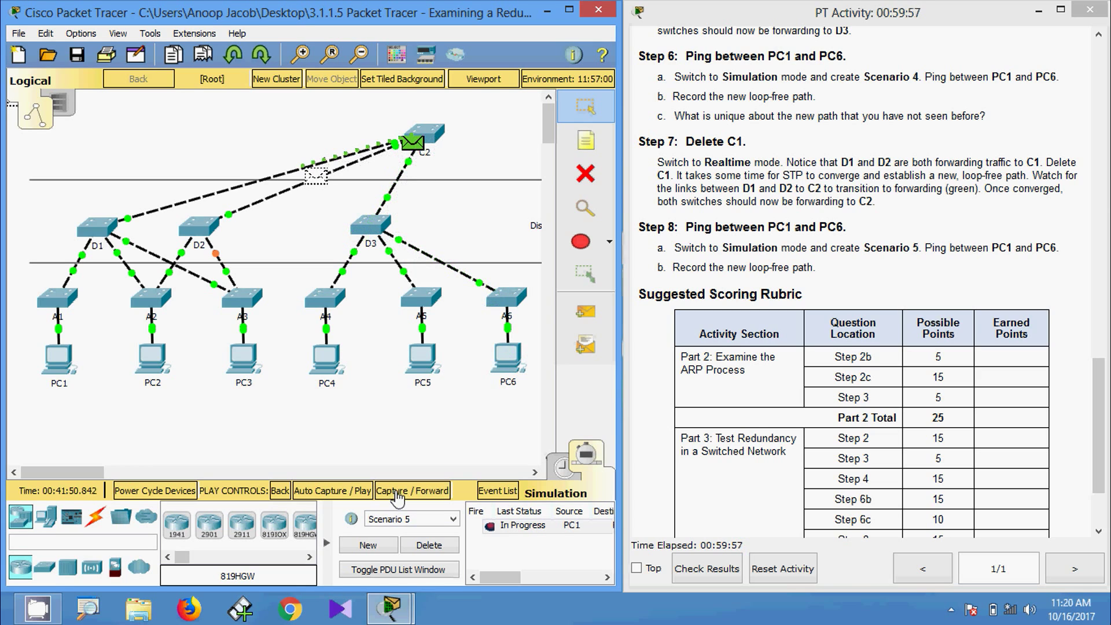
click(397, 495)
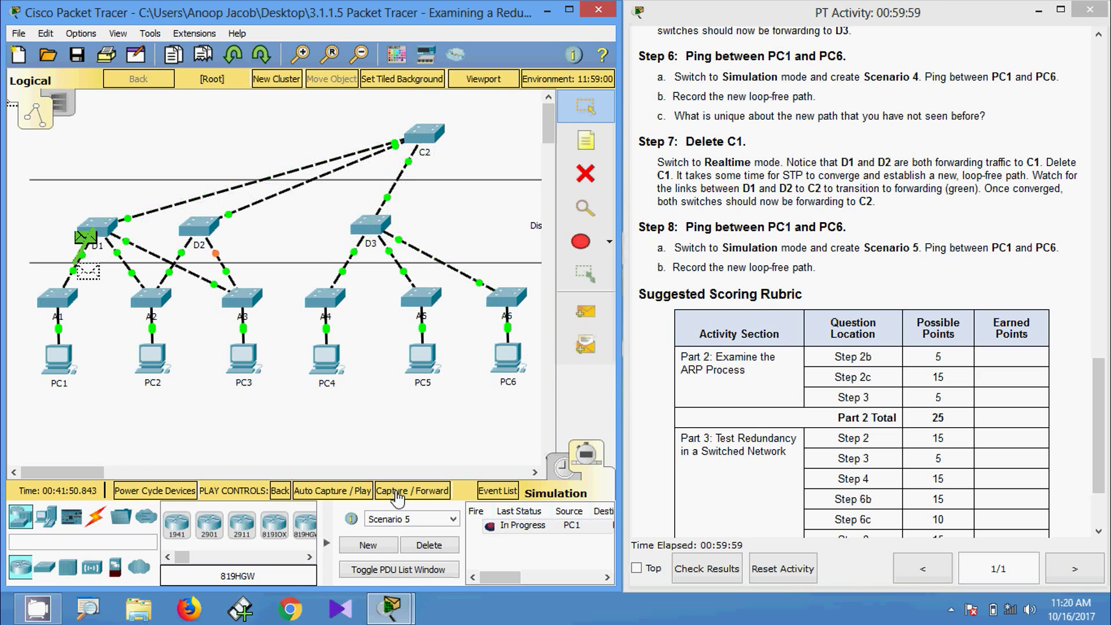
click(397, 495)
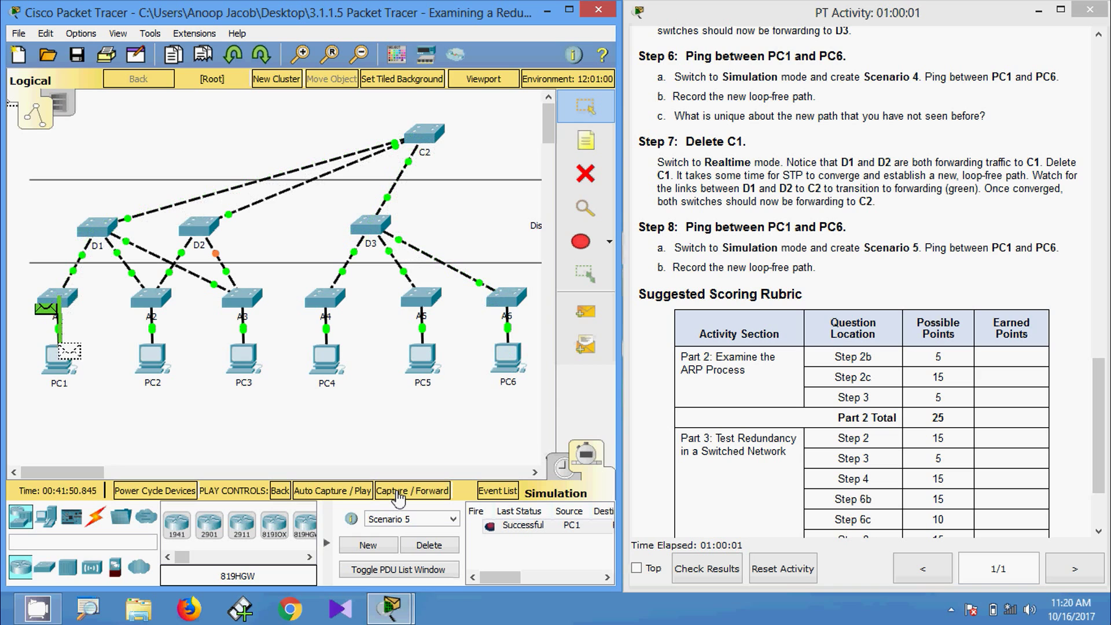